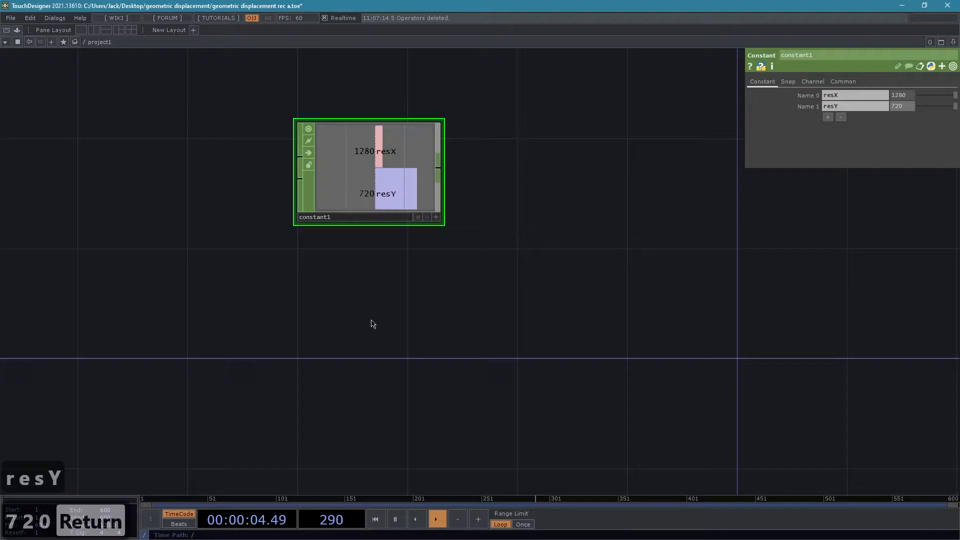
# - Add a Movie File In TOP to the network and place it directly below constant1
pyautogui.scroll(-2, 326, 343)
pyautogui.press('Tab')
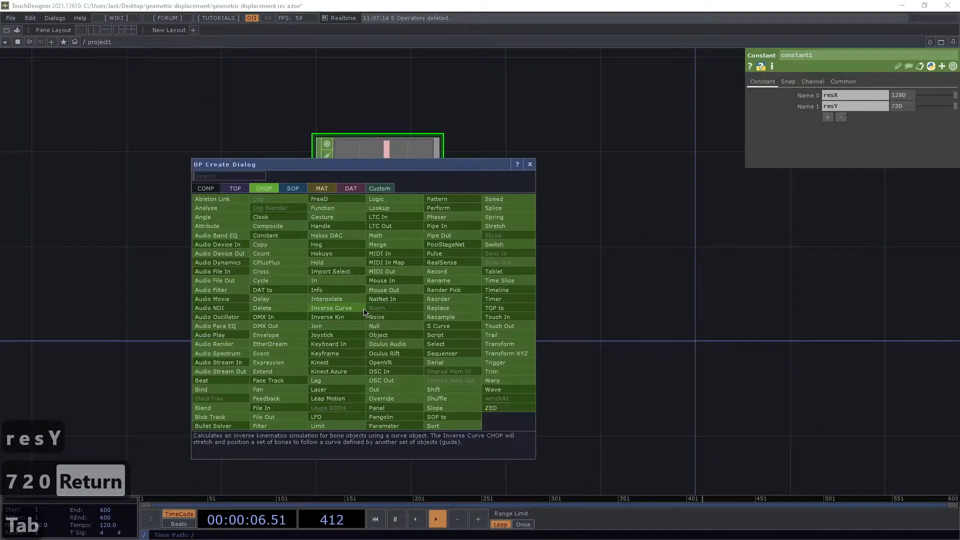
pyautogui.hotkey('shift', 'Tab')
pyautogui.write('movi')
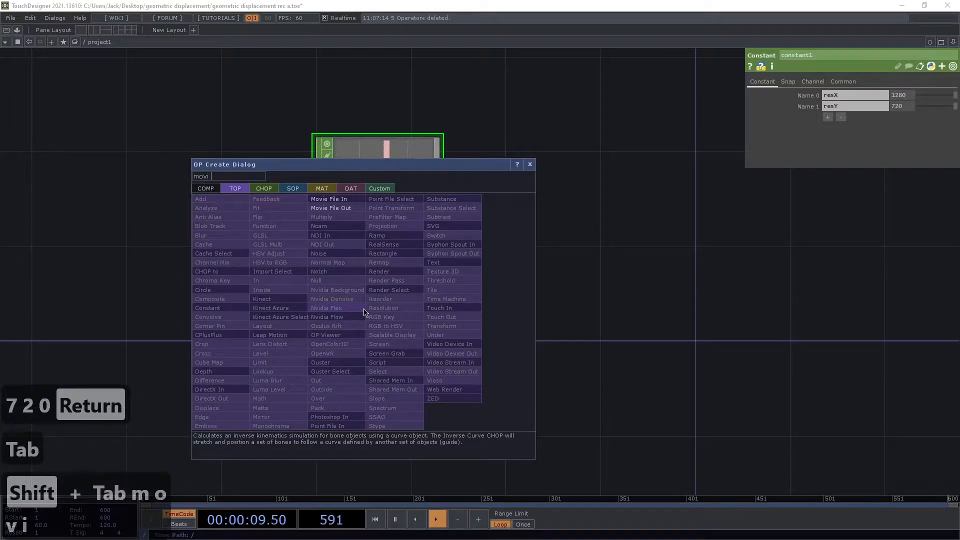
pyautogui.press('BackSpace')
pyautogui.write('e ')
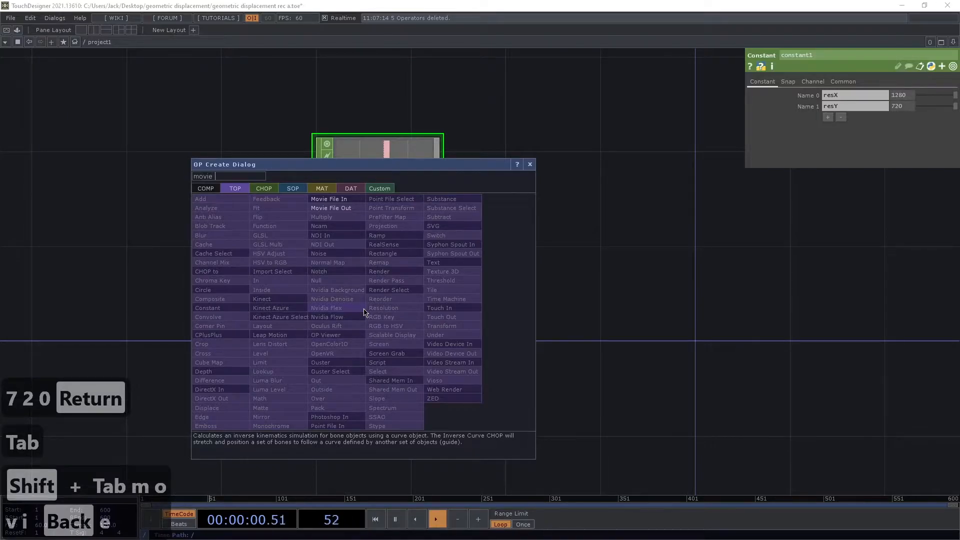
pyautogui.write('file')
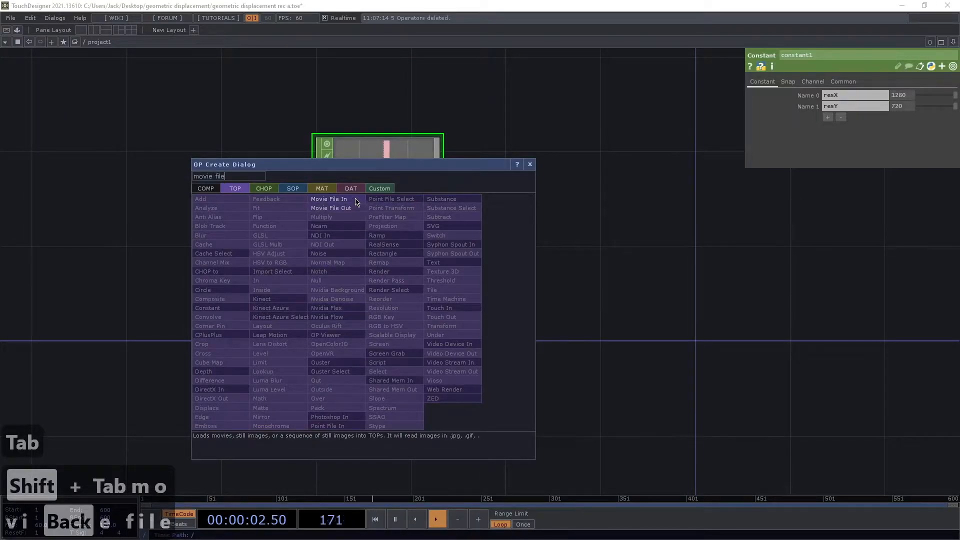
pyautogui.press('Return')
pyautogui.click(408, 312)
pyautogui.moveTo(407, 313); pyautogui.dragTo(381, 253)
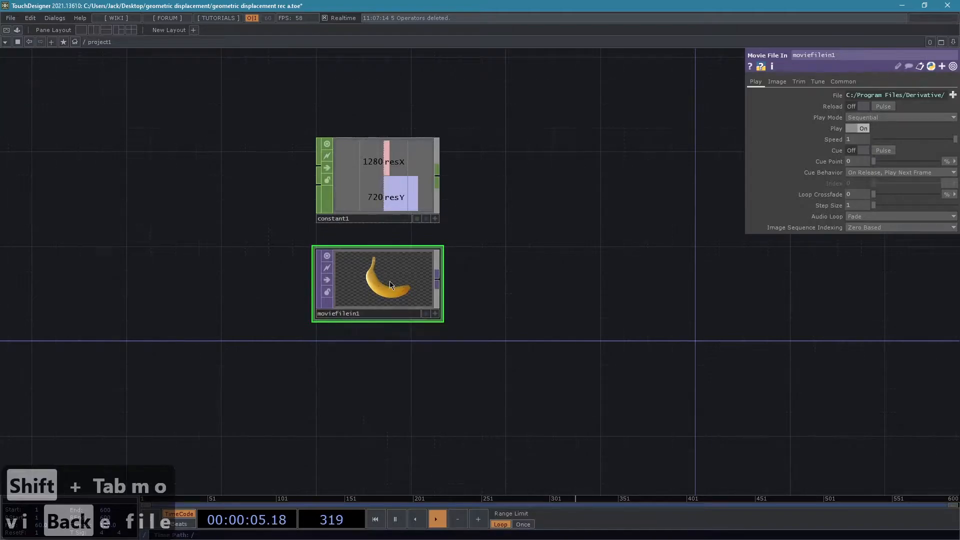
# - Load the red flower image from the TouchDesigner Samples Map folder into moviefilein1
pyautogui.click(953, 94)
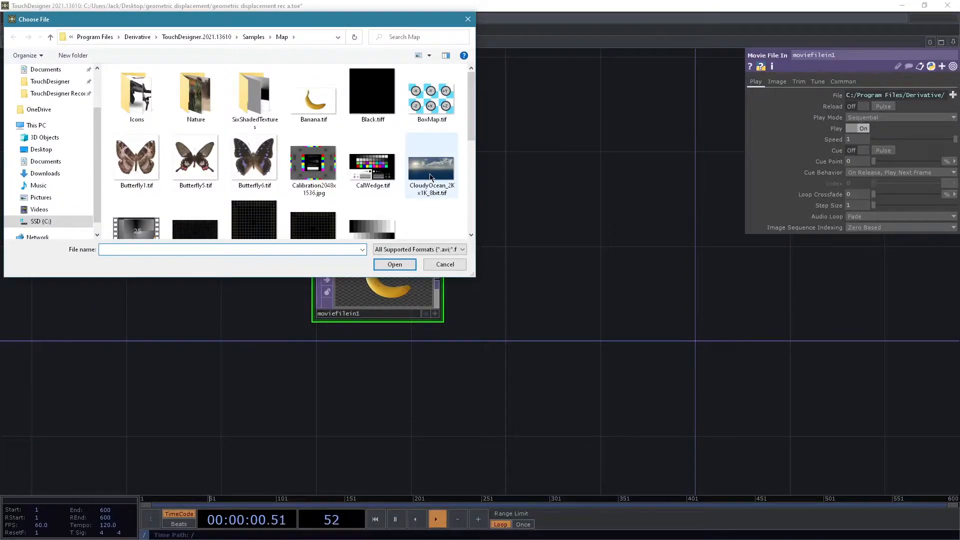
pyautogui.scroll(-6, 430, 173)
pyautogui.doubleClick(370, 216)
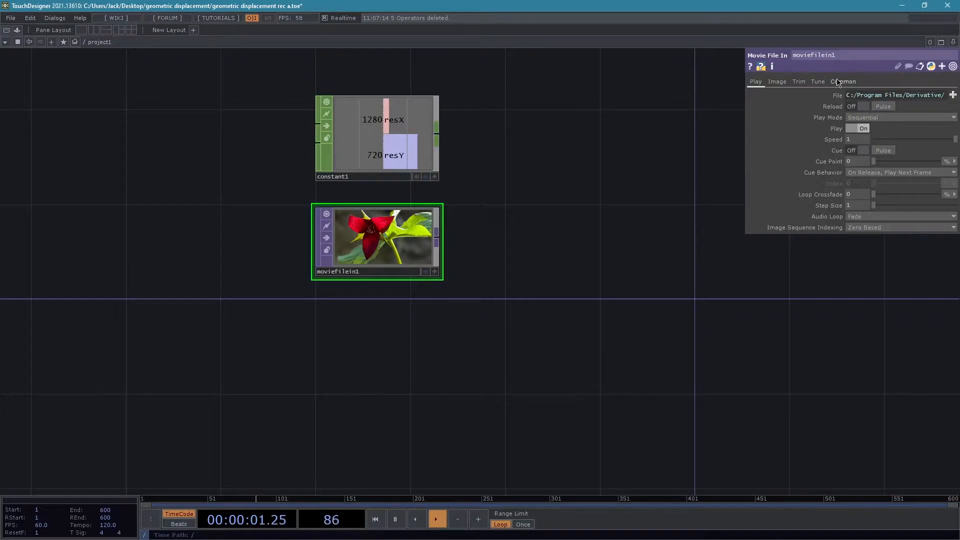
# - Set the pixel format of moviefilein1 to 32-bit float (RGBA)
pyautogui.click(838, 82)
pyautogui.click(878, 172)
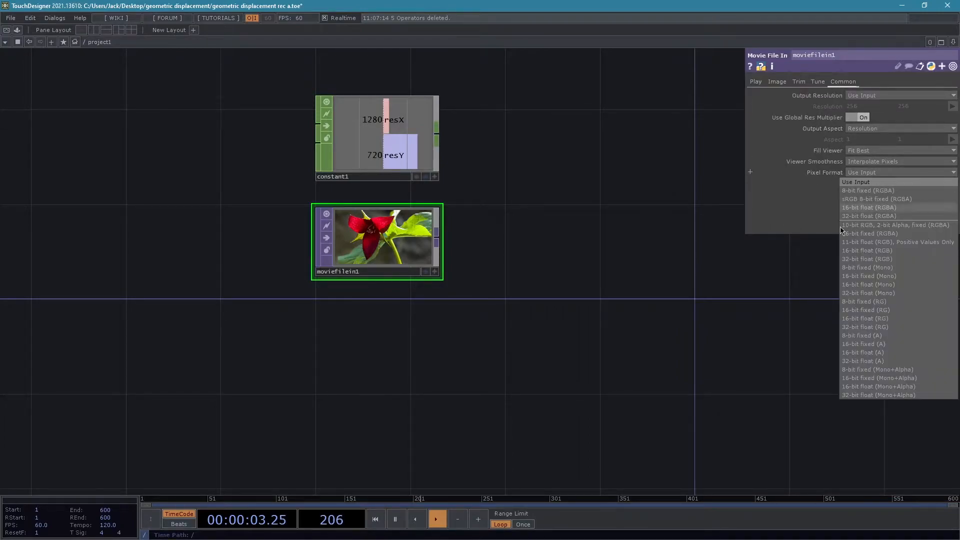
pyautogui.click(874, 215)
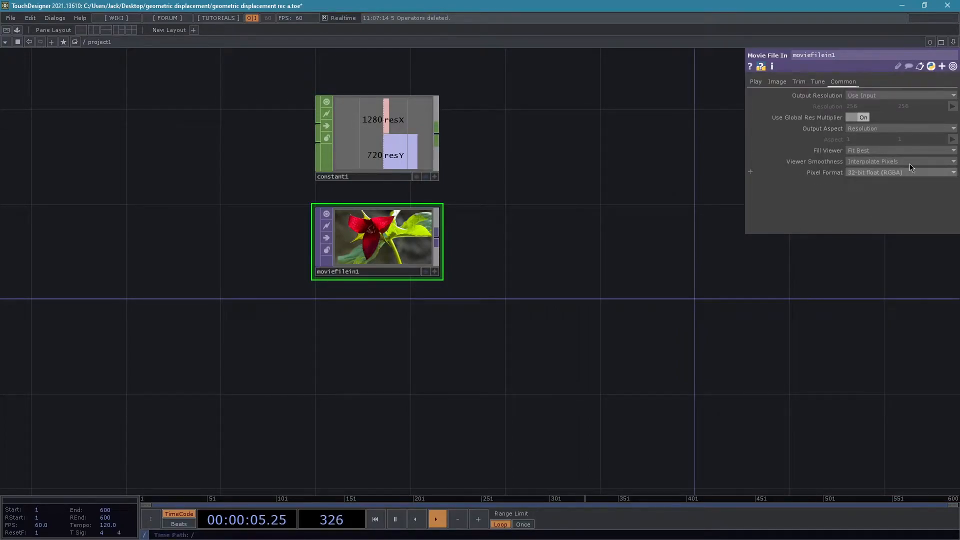
# - Add a Fit TOP connected to the output of moviefilein1
pyautogui.scroll(-1, 483, 261)
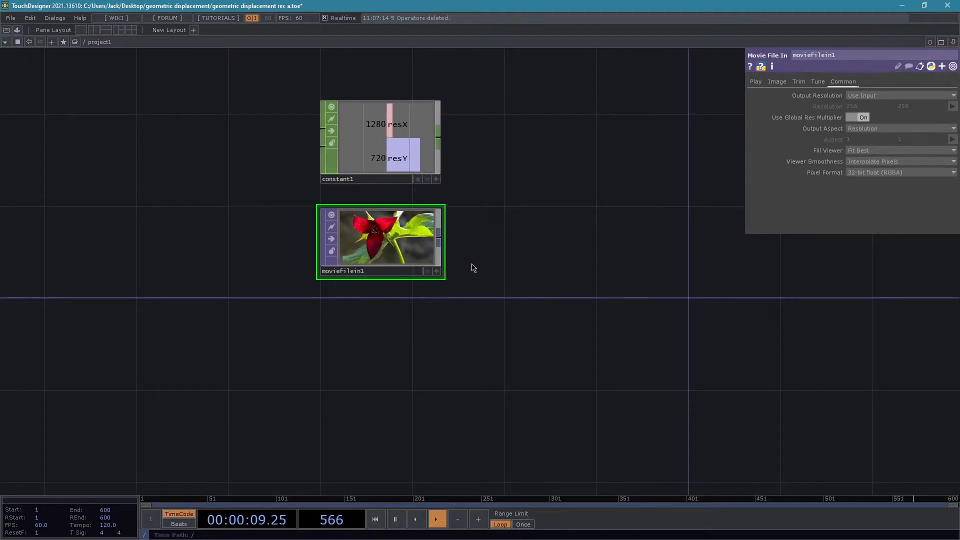
pyautogui.click(439, 238)
pyautogui.write('fit')
pyautogui.click(343, 136)
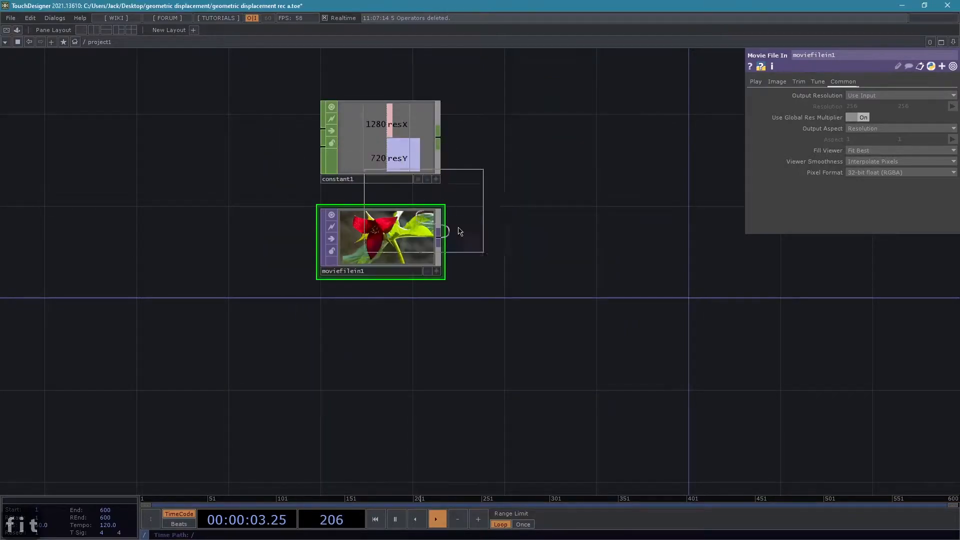
pyautogui.click(548, 244)
pyautogui.moveTo(545, 230); pyautogui.dragTo(569, 251)
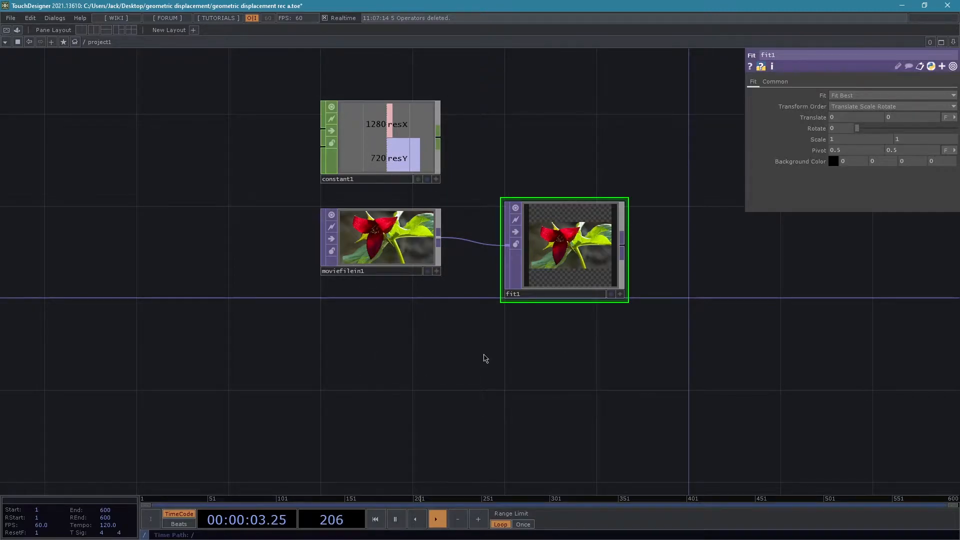
# - Link fit1's resolution width and height to constant1's resX and resY channels as CHOP references
pyautogui.moveTo(522, 140); pyautogui.dragTo(454, 168)
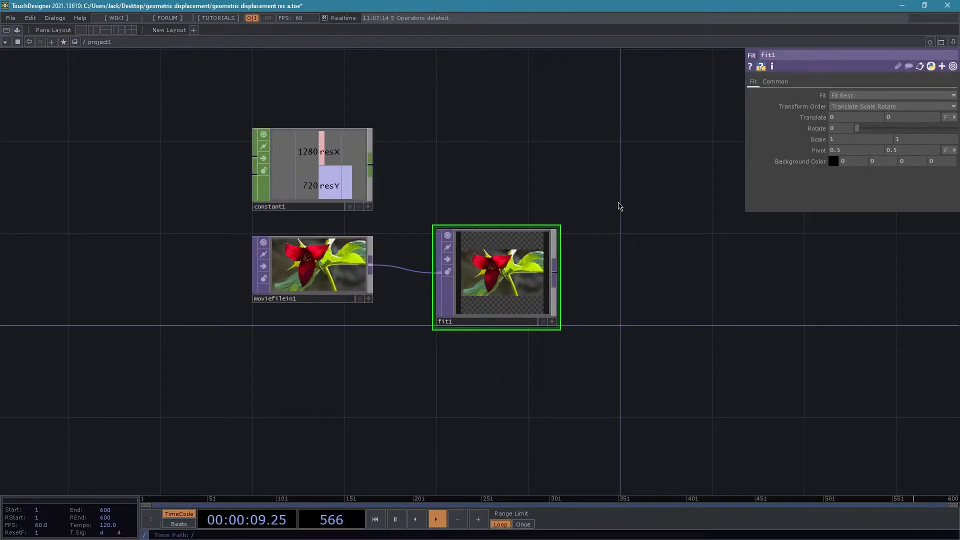
pyautogui.click(778, 82)
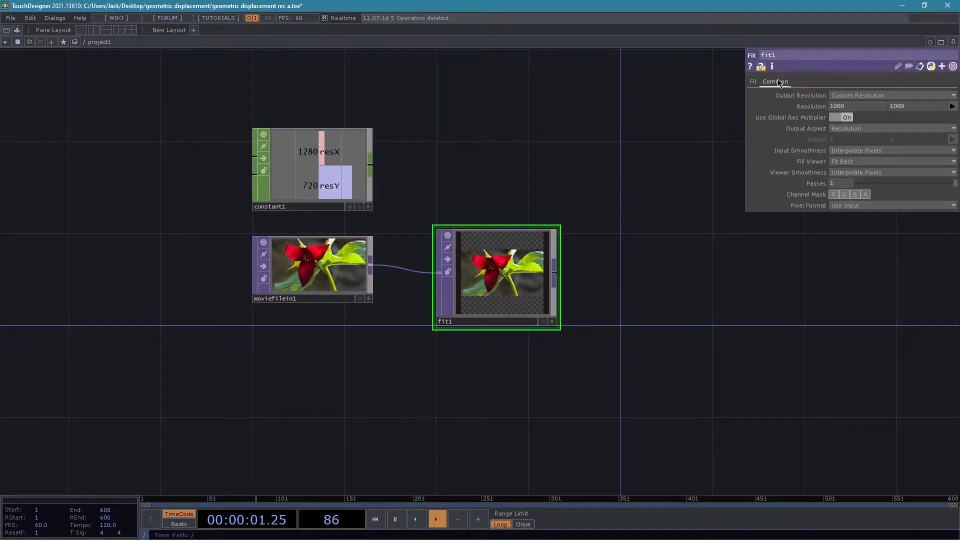
pyautogui.click(369, 206)
pyautogui.moveTo(298, 148); pyautogui.dragTo(835, 106)
pyautogui.click(872, 106)
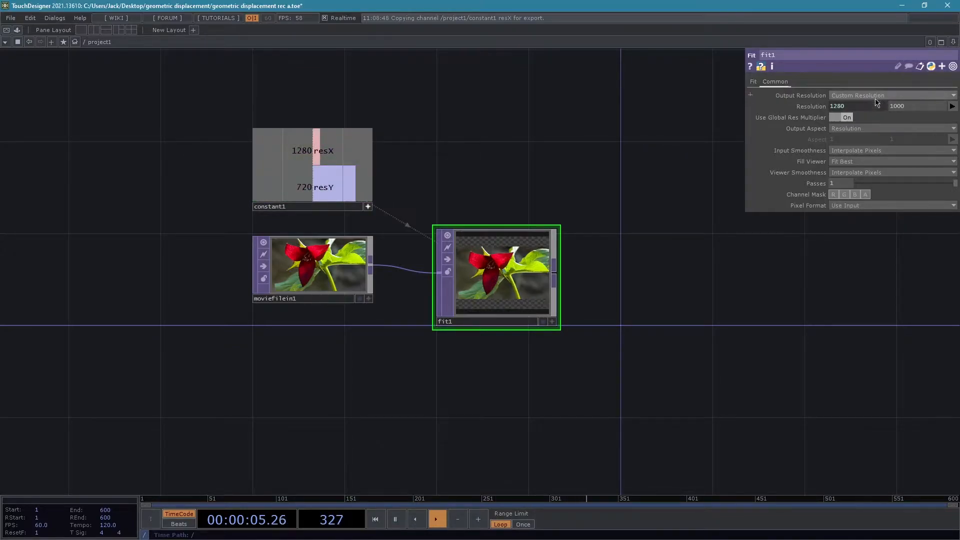
pyautogui.moveTo(300, 186); pyautogui.dragTo(920, 103)
pyautogui.click(920, 103)
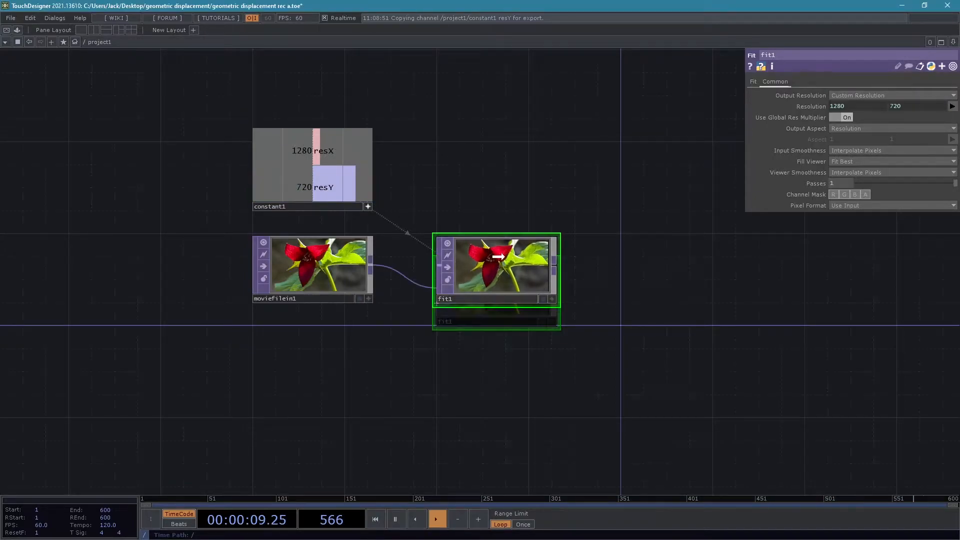
pyautogui.click(753, 81)
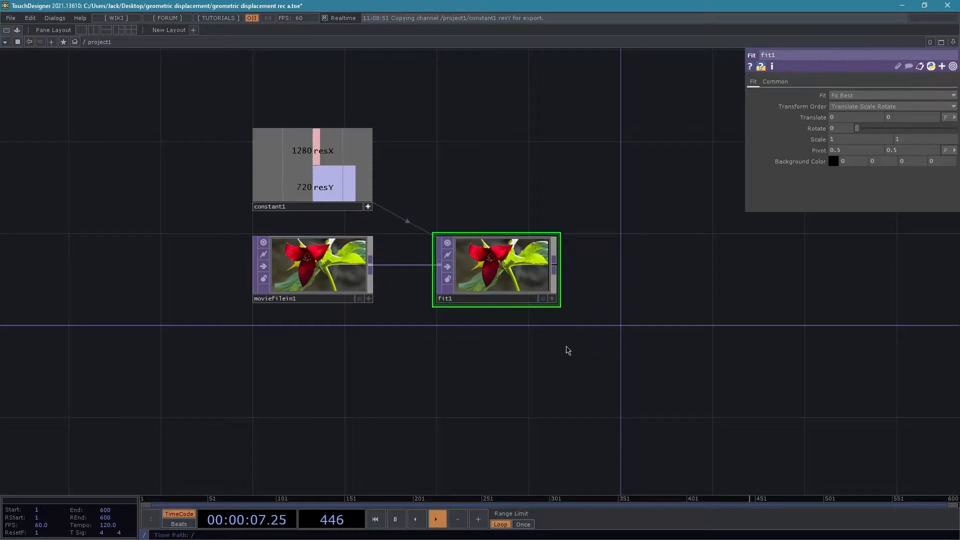
# - Add a Null TOP connected to the output of fit1
pyautogui.scroll(3, 551, 336)
pyautogui.moveTo(591, 300); pyautogui.dragTo(572, 341)
pyautogui.hotkey('alt', 'n')
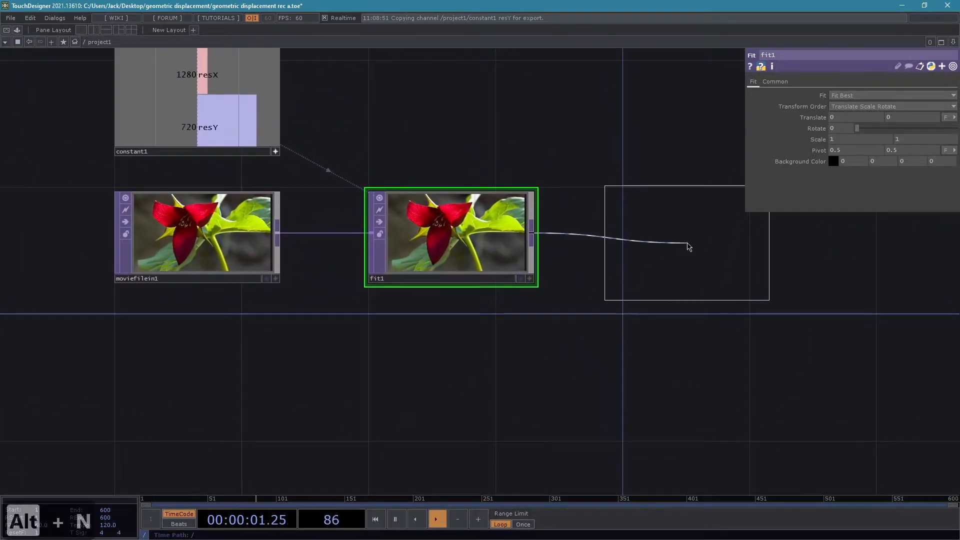
pyautogui.click(699, 241)
pyautogui.scroll(-3, 615, 358)
pyautogui.scroll(-1, 600, 381)
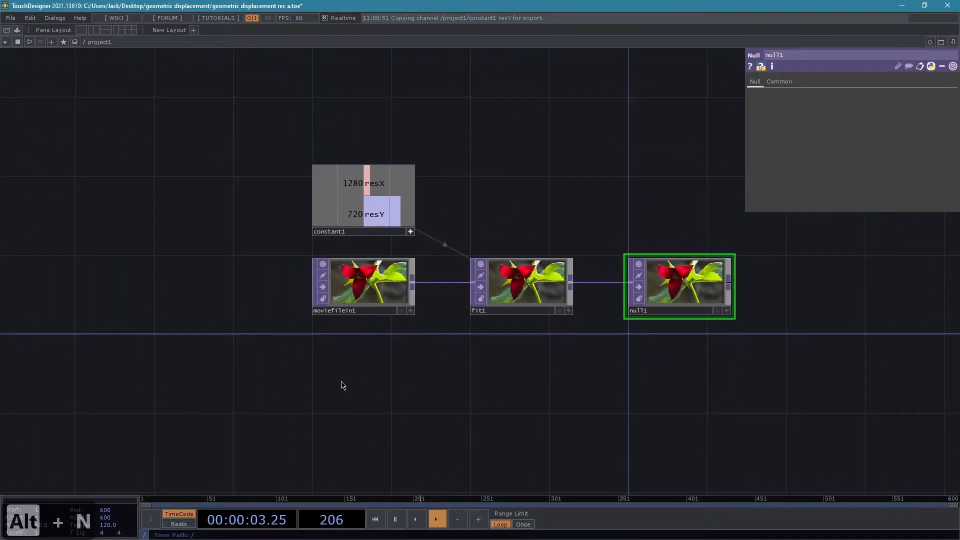
pyautogui.moveTo(647, 395); pyautogui.dragTo(634, 364)
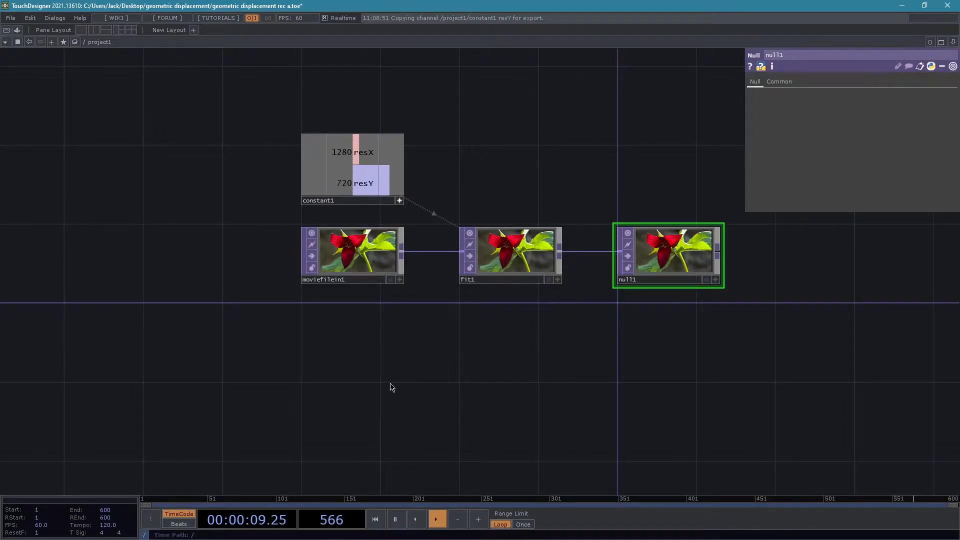
# - Add a Noise TOP and place it below moviefilein1
pyautogui.press('Tab')
pyautogui.write('noise')
pyautogui.press('Return')
pyautogui.moveTo(391, 386); pyautogui.dragTo(353, 367)
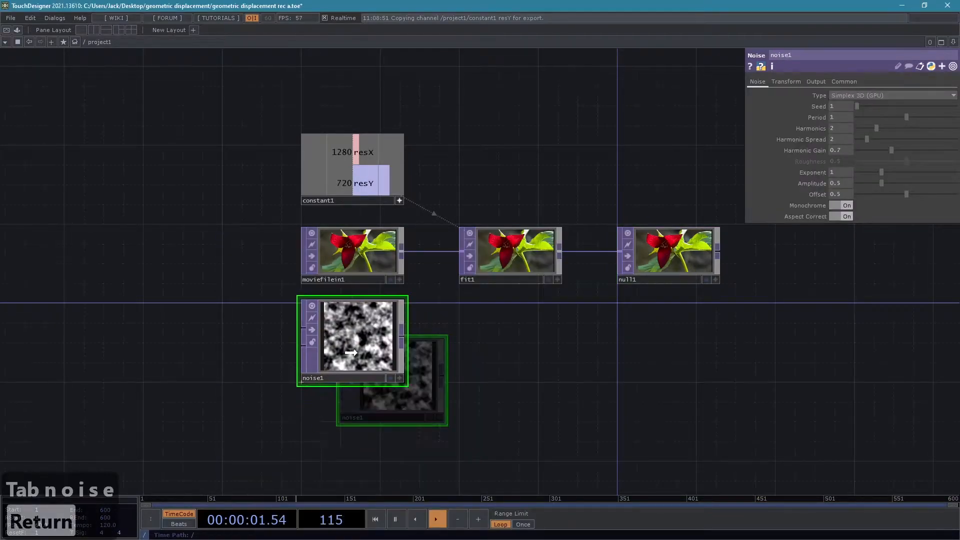
# - Link noise1's resolution width and height to constant1's resX and resY channels as CHOP references
pyautogui.click(843, 81)
pyautogui.moveTo(365, 152); pyautogui.dragTo(852, 108)
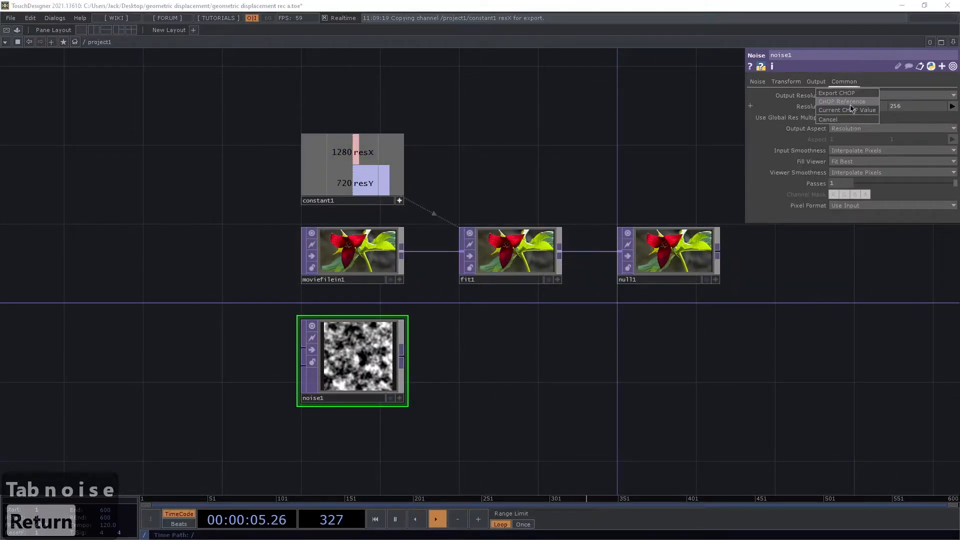
pyautogui.click(850, 103)
pyautogui.moveTo(365, 183); pyautogui.dragTo(895, 107)
pyautogui.click(895, 103)
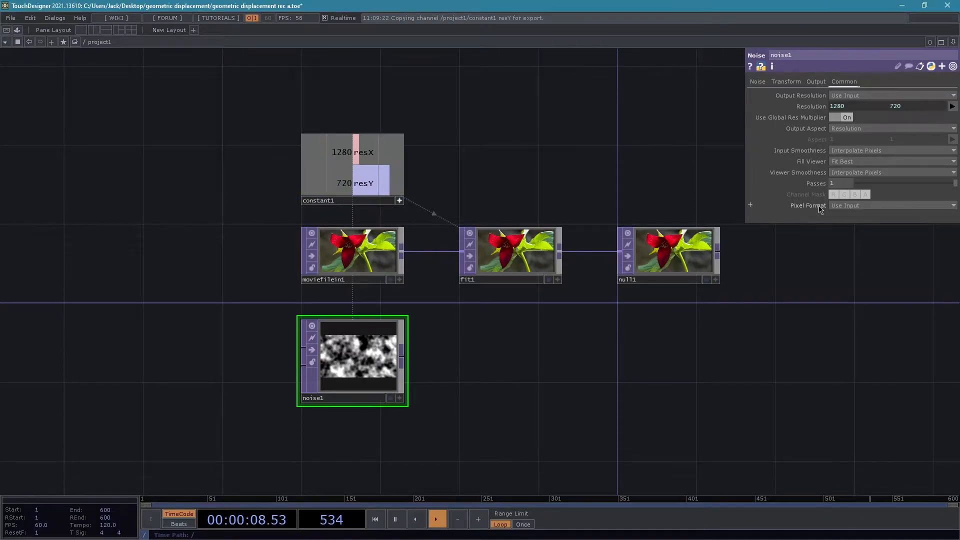
# - Set noise1's pixel format to 32-bit float (RGBA) and its seed to 7005
pyautogui.click(863, 206)
pyautogui.click(842, 250)
pyautogui.click(759, 82)
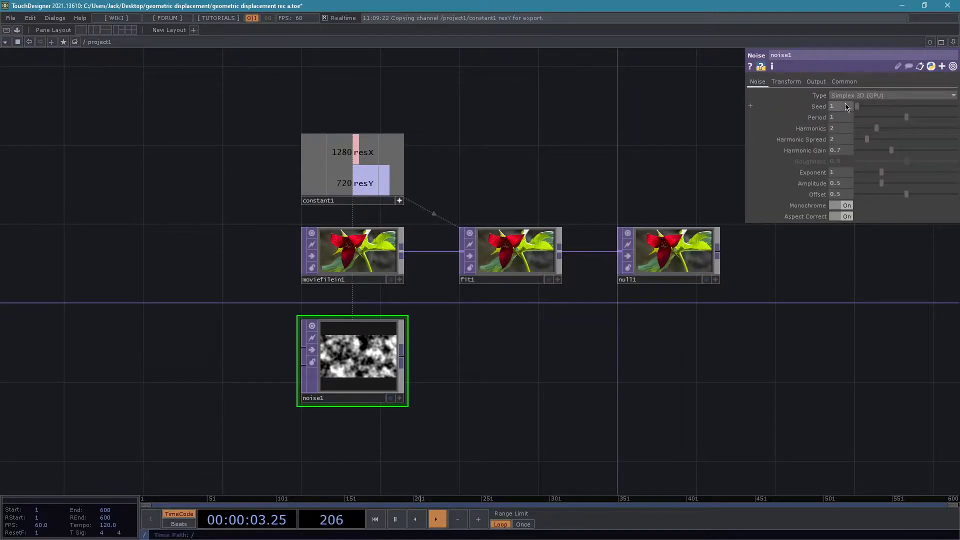
pyautogui.write('7005')
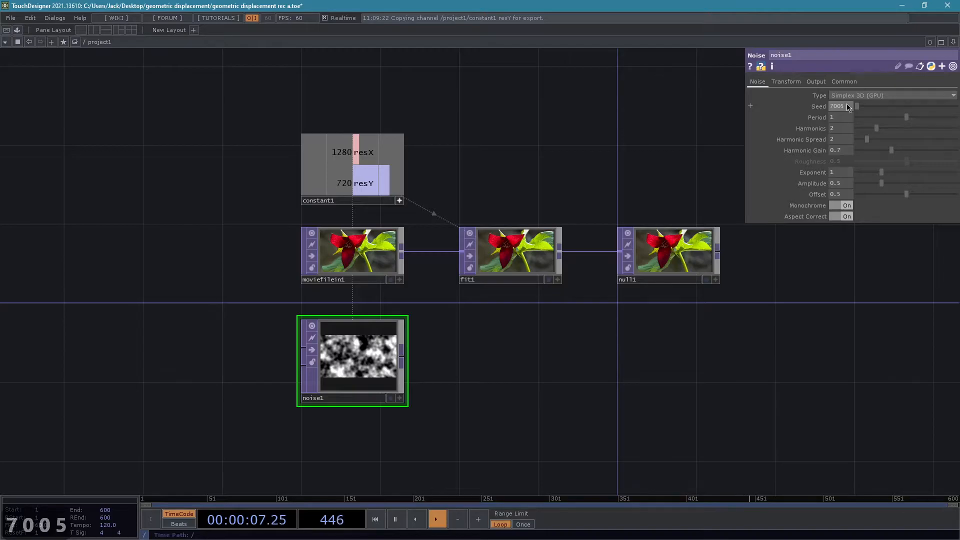
pyautogui.press('Return')
# - Add the pixelate image filter component from the palette beside noise1 and feed the noise output into it
pyautogui.moveTo(508, 317); pyautogui.dragTo(540, 292)
pyautogui.hotkey('ctrl', 'b')
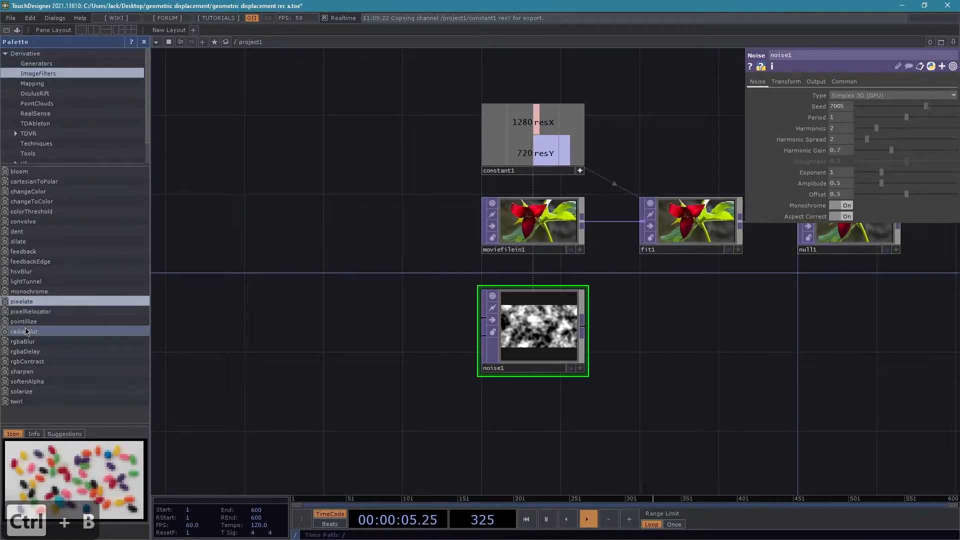
pyautogui.moveTo(23, 302); pyautogui.dragTo(716, 354)
pyautogui.moveTo(582, 323); pyautogui.dragTo(641, 319)
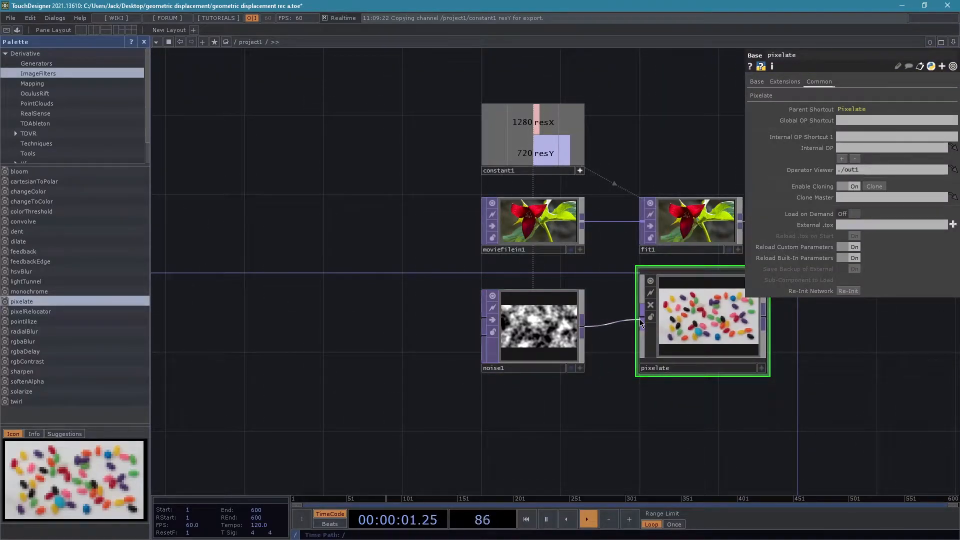
pyautogui.click(144, 42)
pyautogui.moveTo(489, 465); pyautogui.dragTo(390, 458)
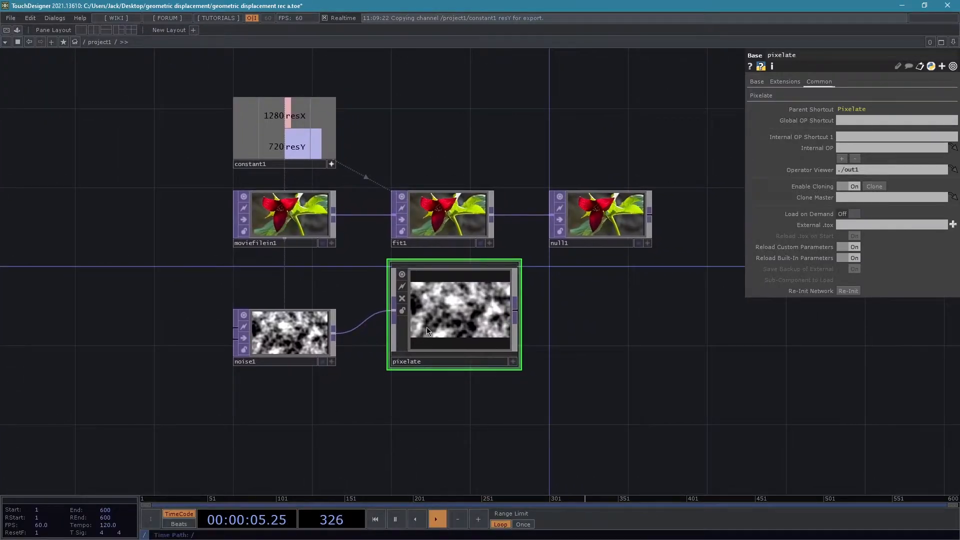
pyautogui.moveTo(427, 330); pyautogui.dragTo(427, 350)
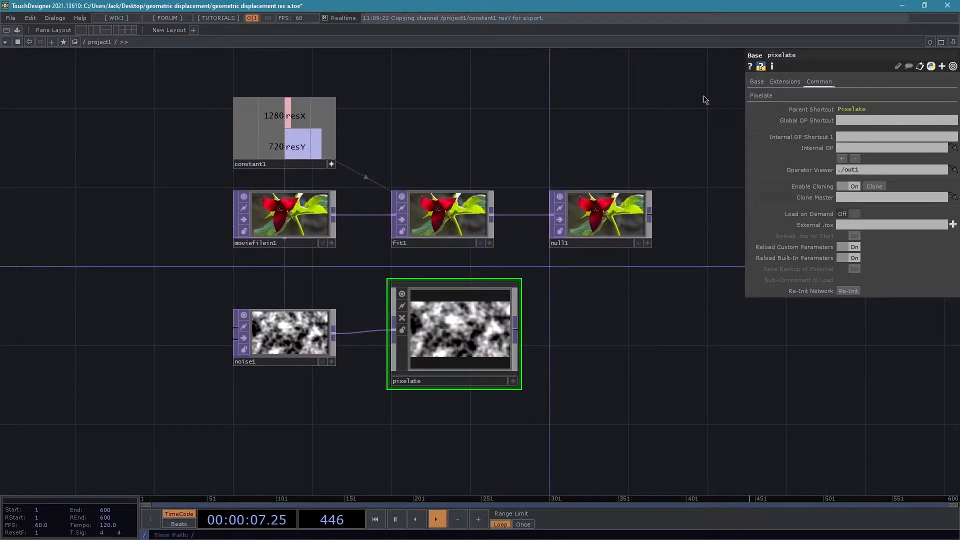
# - Enable square pixels on the pixelate component and set its horizontal pixel size to 110
pyautogui.click(757, 96)
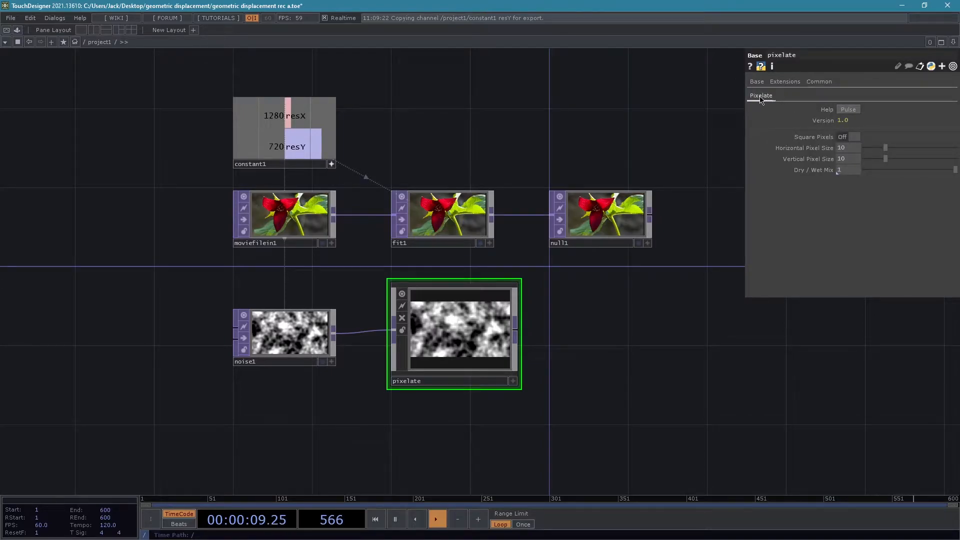
pyautogui.click(848, 137)
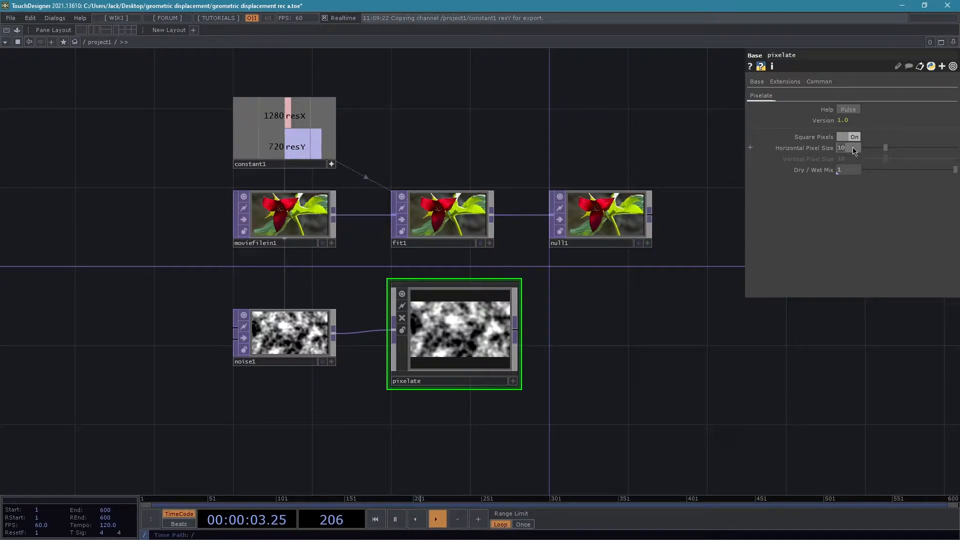
pyautogui.write('11')
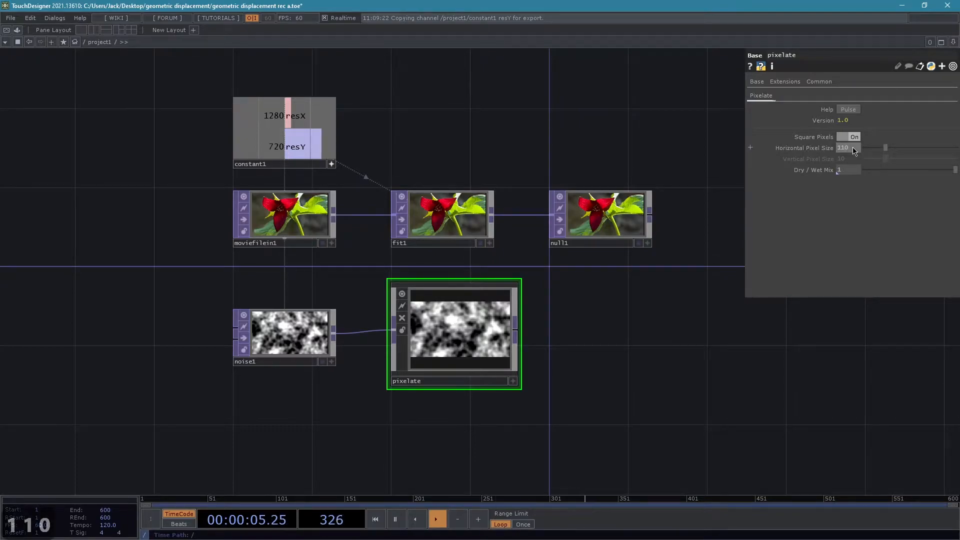
pyautogui.press('Return')
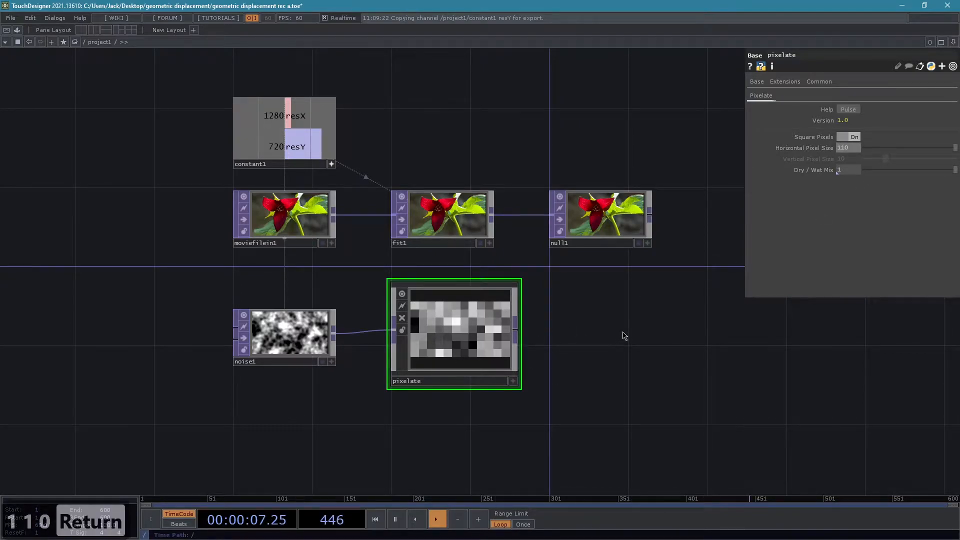
# - Add a Lookup TOP after the pixelate component, fed by its output, and place it beside the component
pyautogui.scroll(4, 624, 336)
pyautogui.moveTo(649, 330); pyautogui.dragTo(591, 245)
pyautogui.scroll(-3, 635, 315)
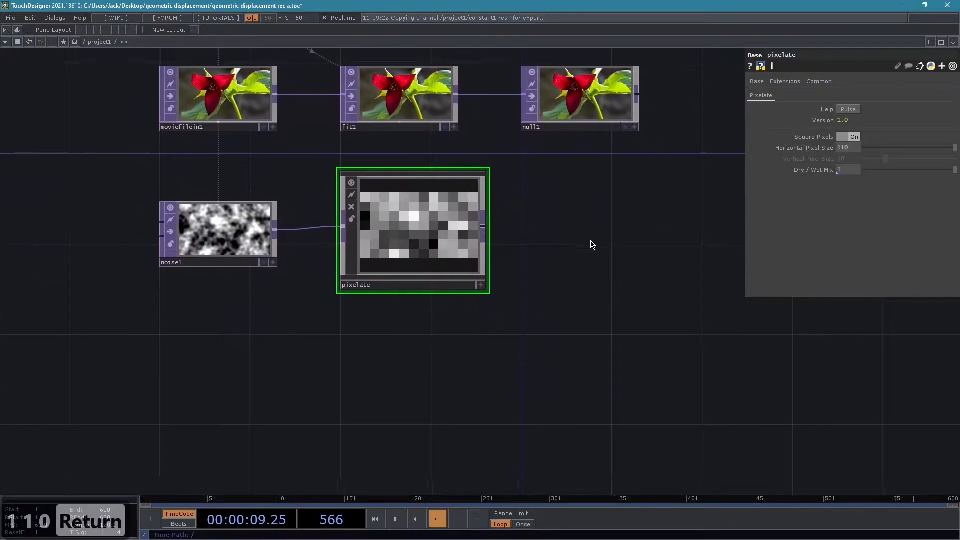
pyautogui.rightClick(483, 220)
pyautogui.write('lookup')
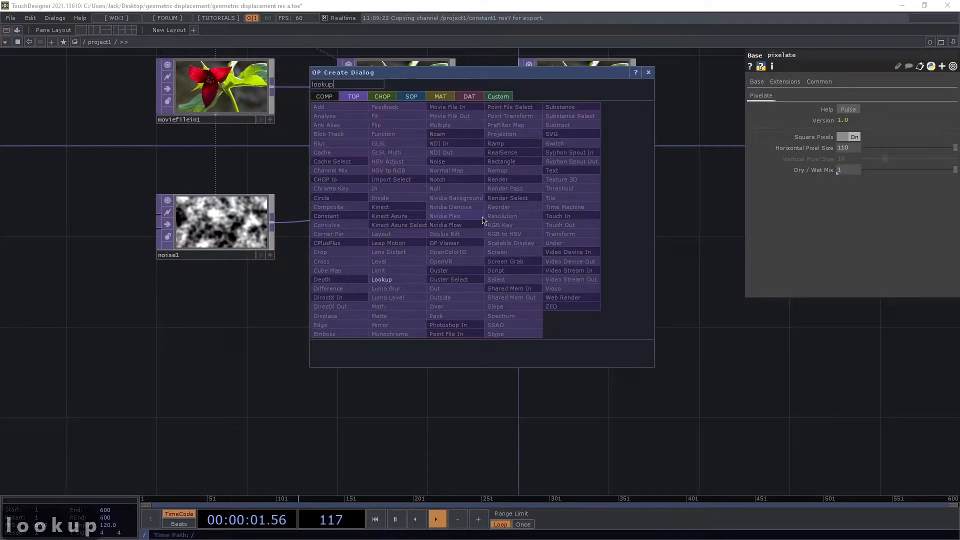
pyautogui.press('Return')
pyautogui.click(482, 217)
pyautogui.moveTo(532, 228); pyautogui.dragTo(605, 266)
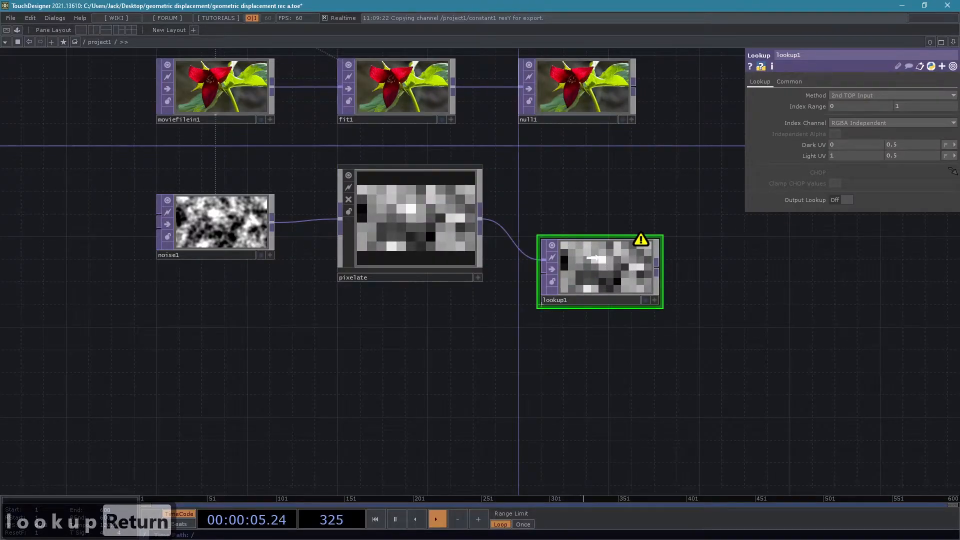
# - Add a Ramp TOP below the pixelate component and connect it to lookup1's second input
pyautogui.moveTo(598, 332); pyautogui.dragTo(660, 294)
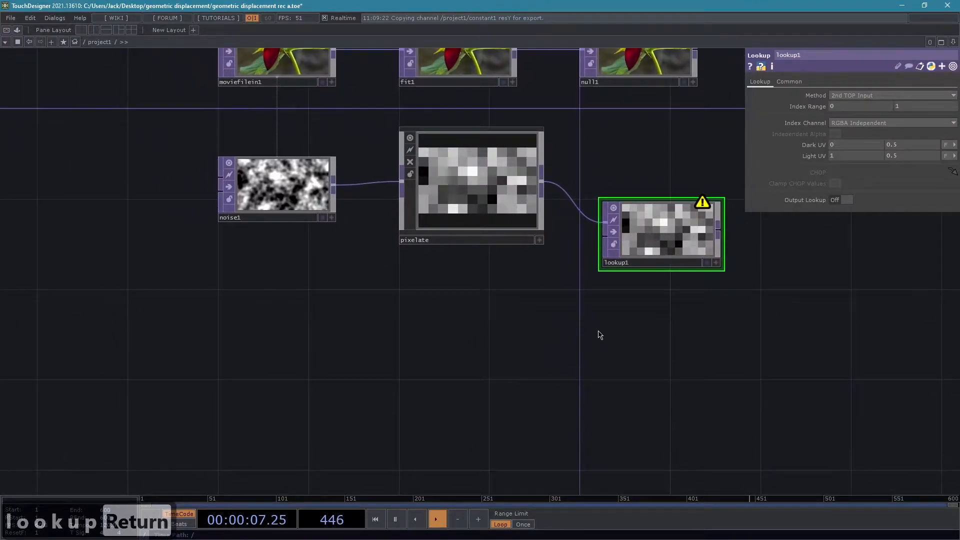
pyautogui.press('Tab')
pyautogui.write('ramp')
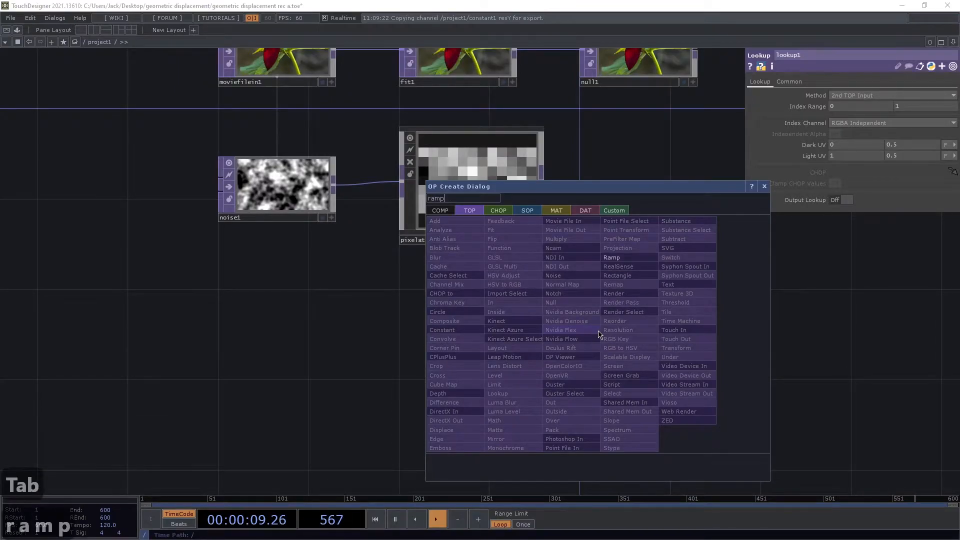
pyautogui.press('Return')
pyautogui.click(459, 324)
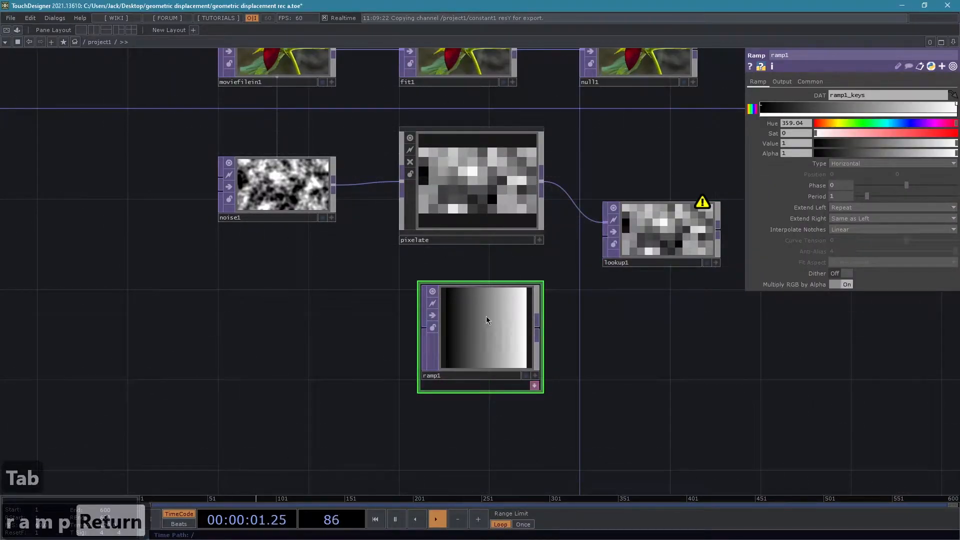
pyautogui.moveTo(538, 325); pyautogui.dragTo(606, 235)
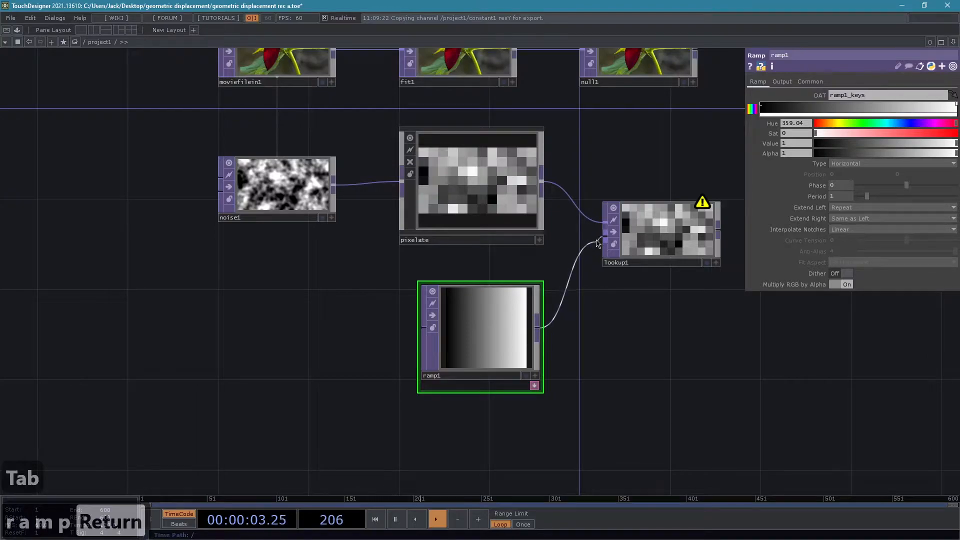
# - Link ramp1's resolution to constant1's resX and resY as CHOP references and set its pixel format to 32-bit float (RGBA)
pyautogui.scroll(-2, 335, 339)
pyautogui.moveTo(335, 339); pyautogui.dragTo(334, 371)
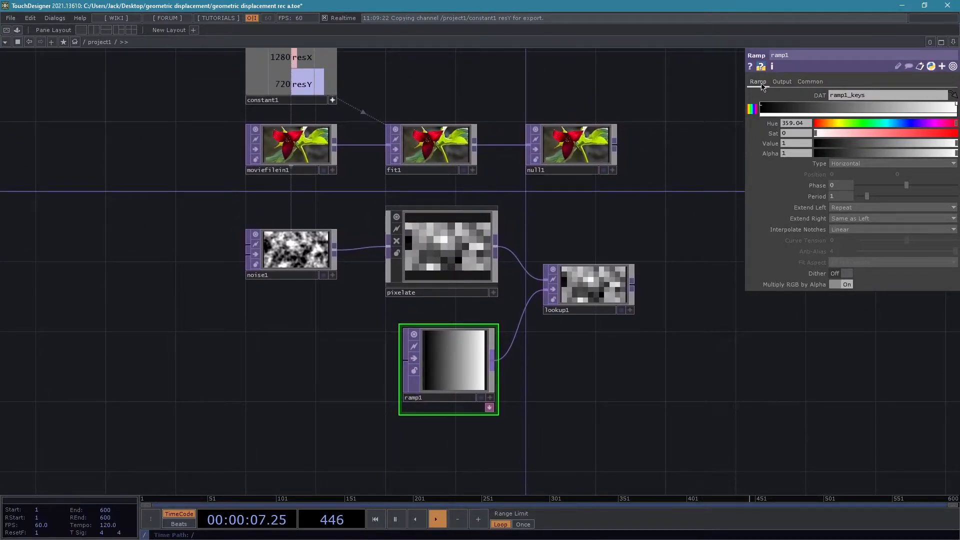
pyautogui.click(810, 82)
pyautogui.press('h')
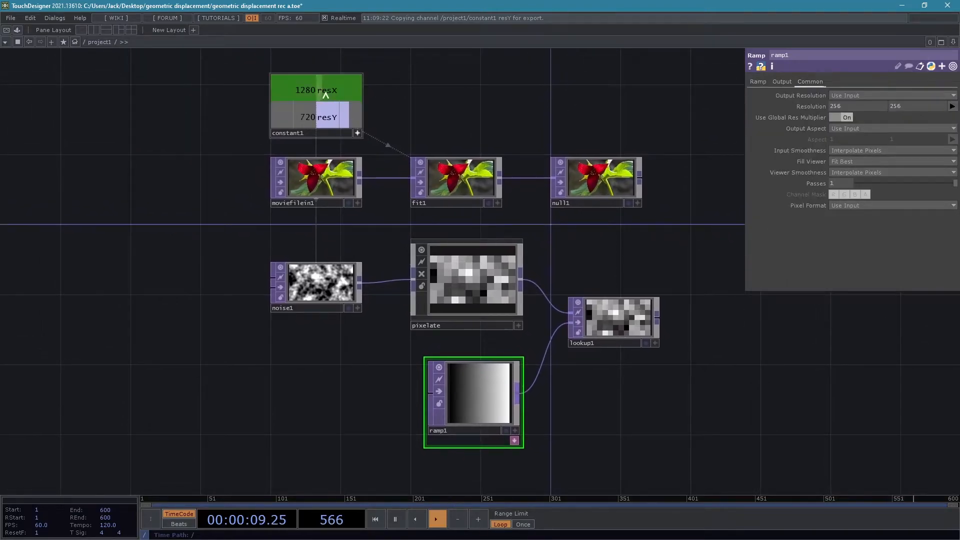
pyautogui.moveTo(338, 90); pyautogui.dragTo(866, 104)
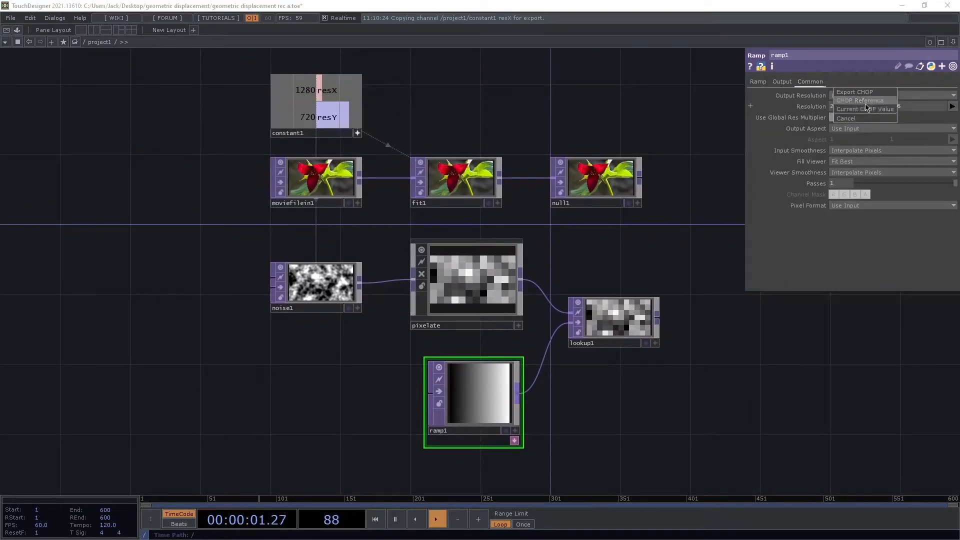
pyautogui.click(861, 100)
pyautogui.moveTo(328, 117); pyautogui.dragTo(911, 104)
pyautogui.click(911, 106)
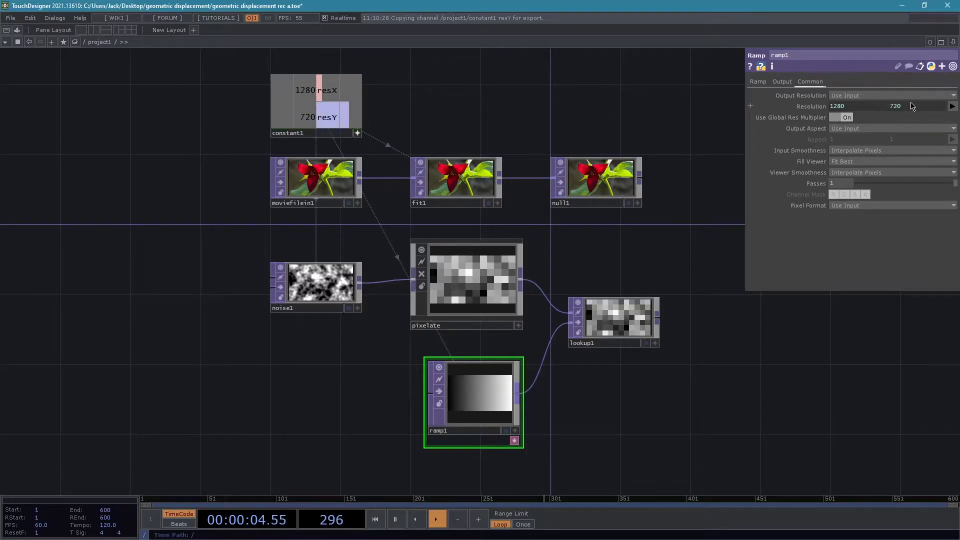
pyautogui.click(833, 205)
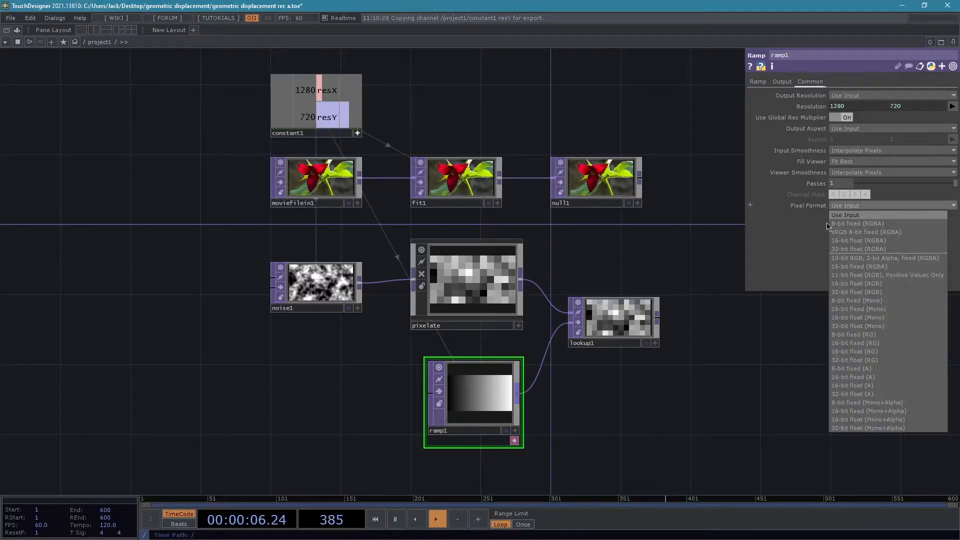
pyautogui.click(848, 248)
# - Expand the docked ramp1_keys table beneath ramp1 and make its cells editable in the network
pyautogui.moveTo(528, 384); pyautogui.dragTo(515, 242)
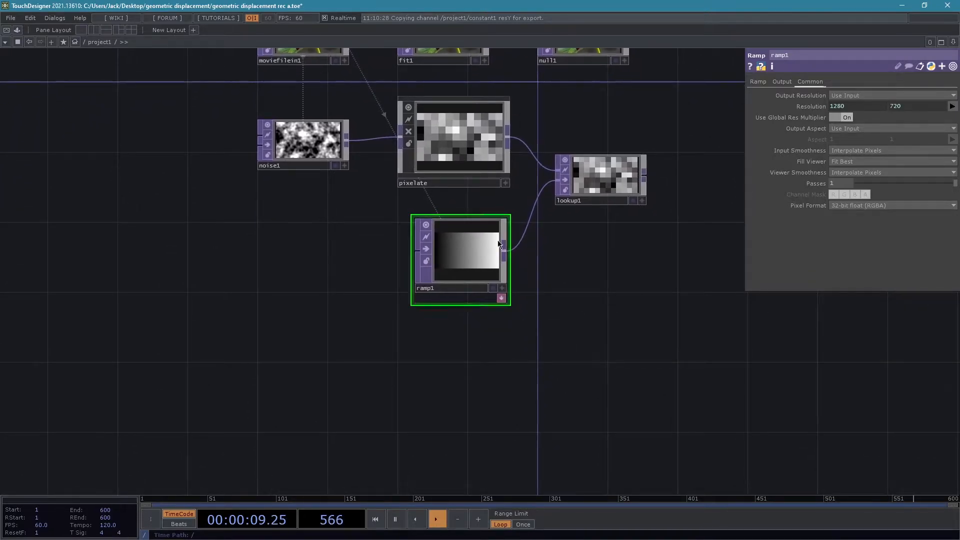
pyautogui.click(501, 299)
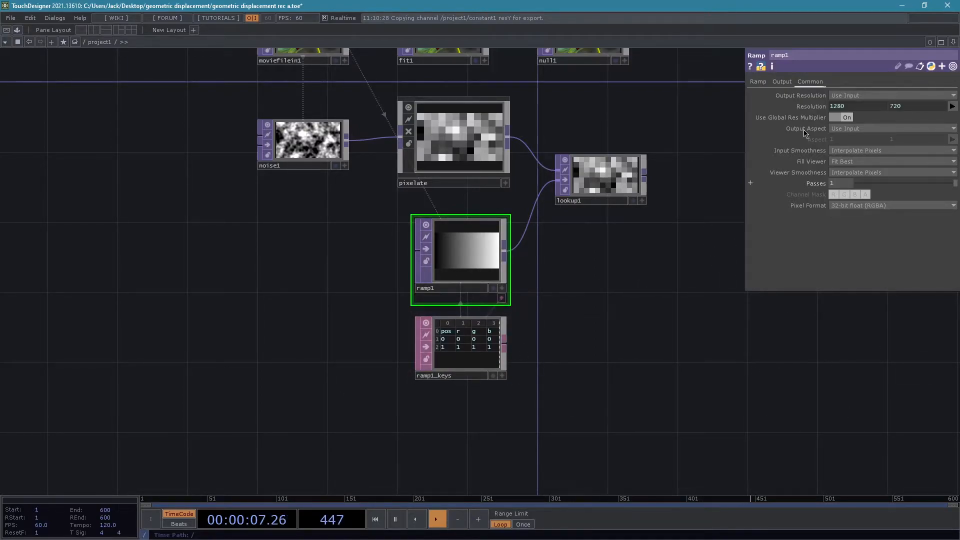
pyautogui.scroll(3, 665, 342)
pyautogui.moveTo(671, 337); pyautogui.dragTo(753, 325)
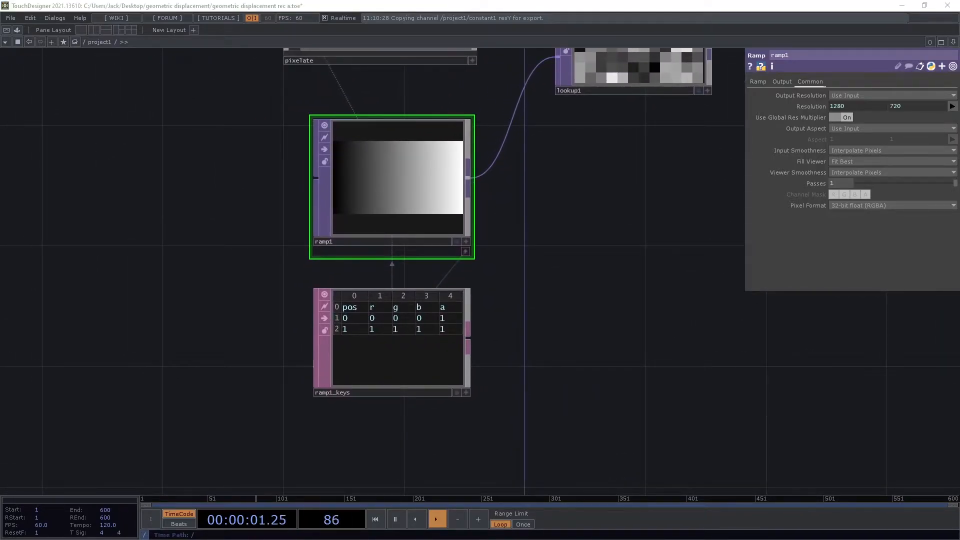
pyautogui.scroll(2, 683, 375)
pyautogui.moveTo(696, 325); pyautogui.dragTo(868, 272)
pyautogui.scroll(1, 604, 403)
pyautogui.moveTo(571, 350); pyautogui.dragTo(586, 408)
pyautogui.scroll(1, 274, 278)
pyautogui.moveTo(281, 278); pyautogui.dragTo(246, 277)
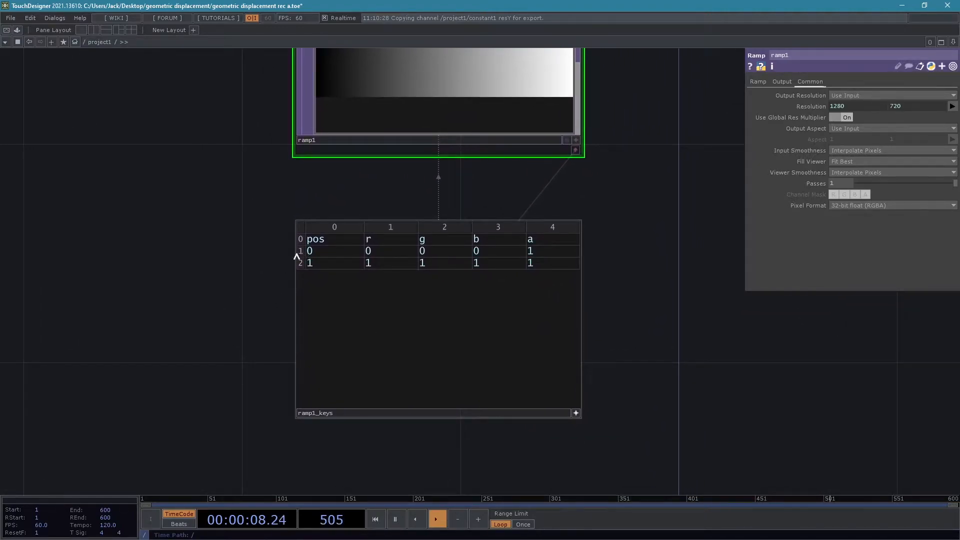
# - Insert two blank rows between the first and last key rows of the ramp1_keys table
pyautogui.click(303, 251)
pyautogui.rightClick(303, 251)
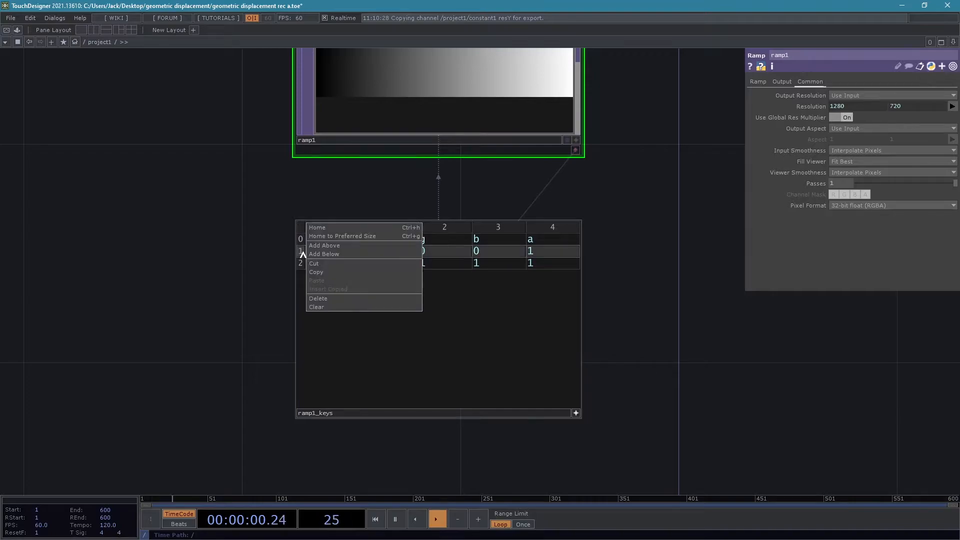
pyautogui.click(323, 255)
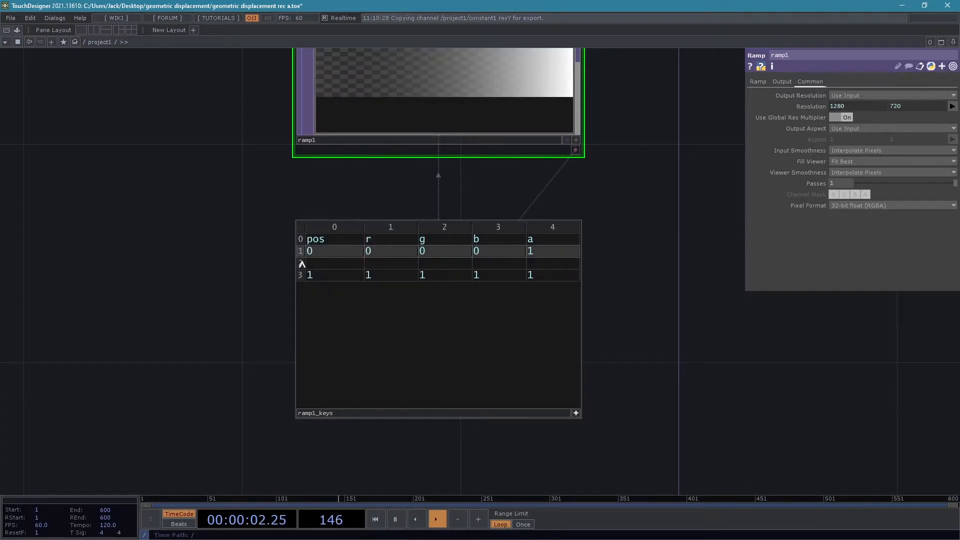
pyautogui.click(302, 264)
pyautogui.rightClick(302, 264)
pyautogui.click(323, 266)
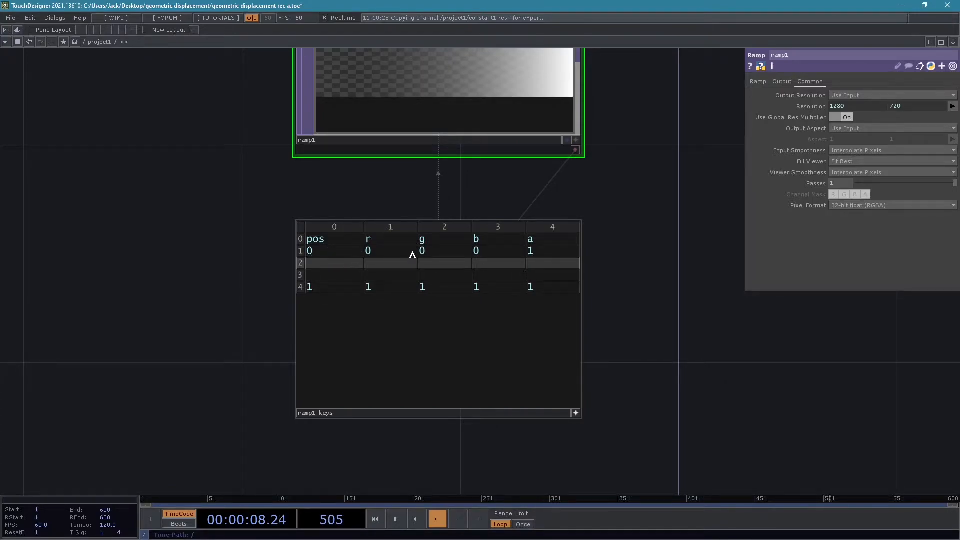
# - In row 1 of ramp1_keys, set g to 1 and a to 0.1
pyautogui.doubleClick(448, 255)
pyautogui.write('1')
pyautogui.doubleClick(550, 254)
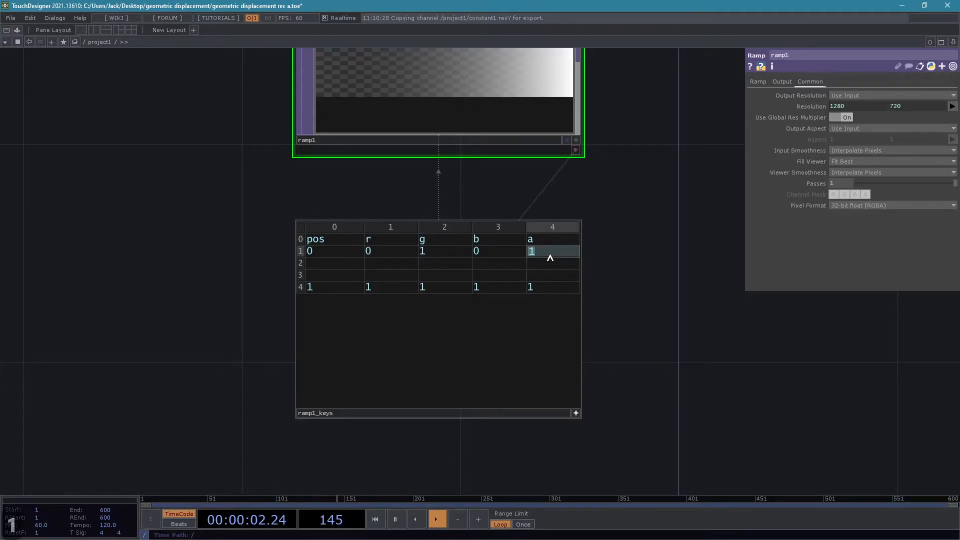
pyautogui.write('0.1')
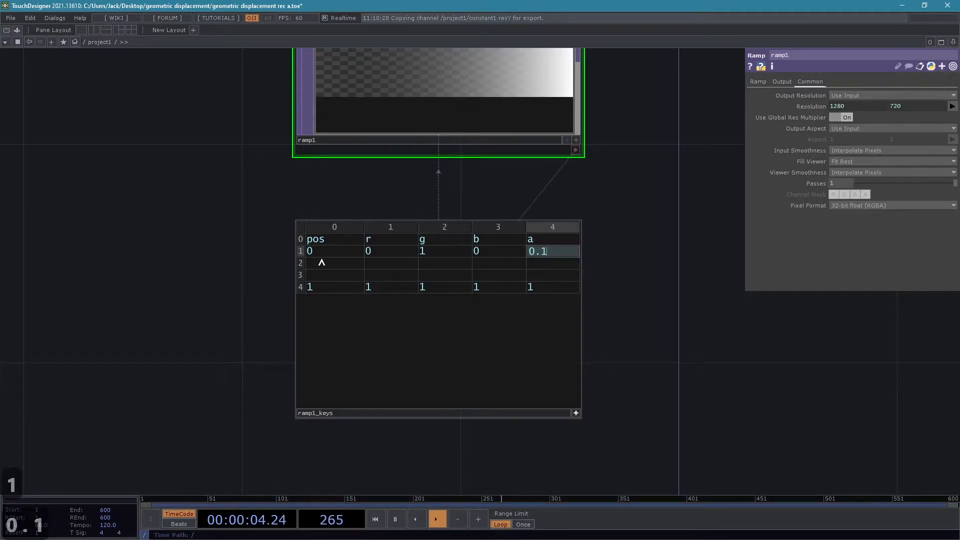
# - Fill row 2 of ramp1_keys with pos 0.499, r 0, g 1, b 0 and a 1
pyautogui.doubleClick(314, 264)
pyautogui.write('0.499')
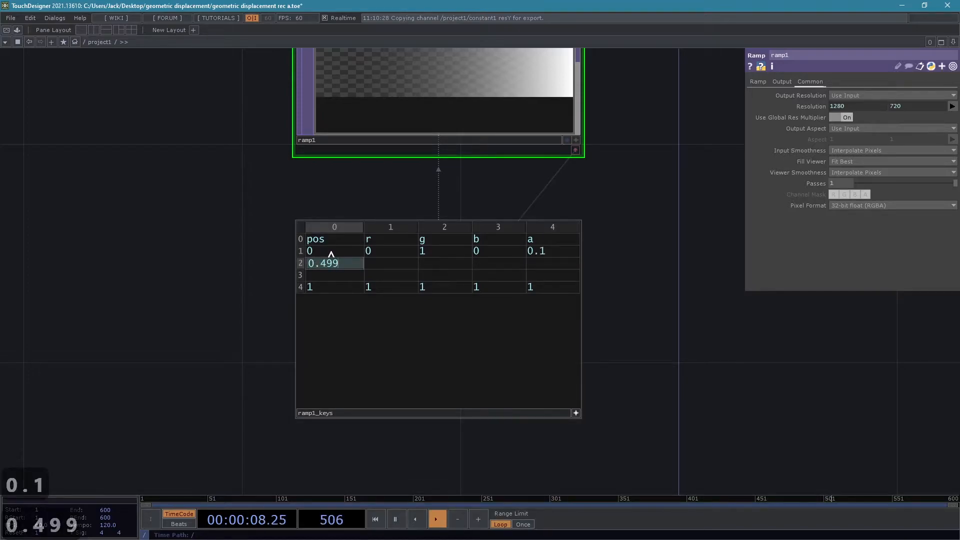
pyautogui.doubleClick(379, 266)
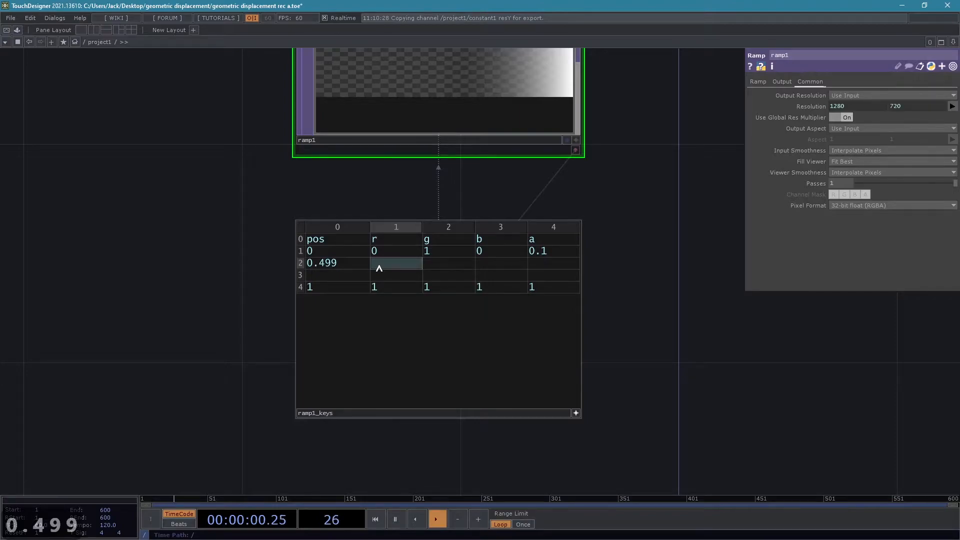
pyautogui.write('0')
pyautogui.press('Tab')
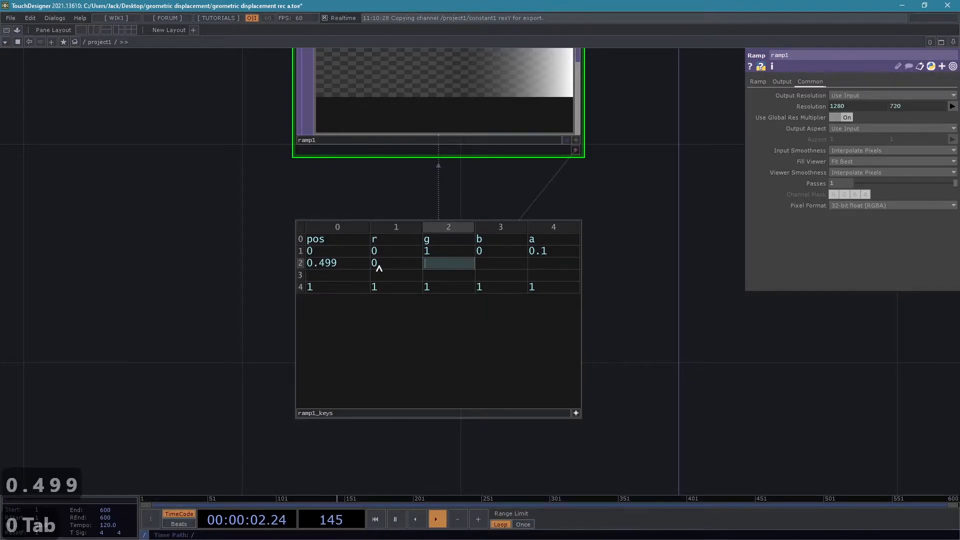
pyautogui.write('1')
pyautogui.press('Tab')
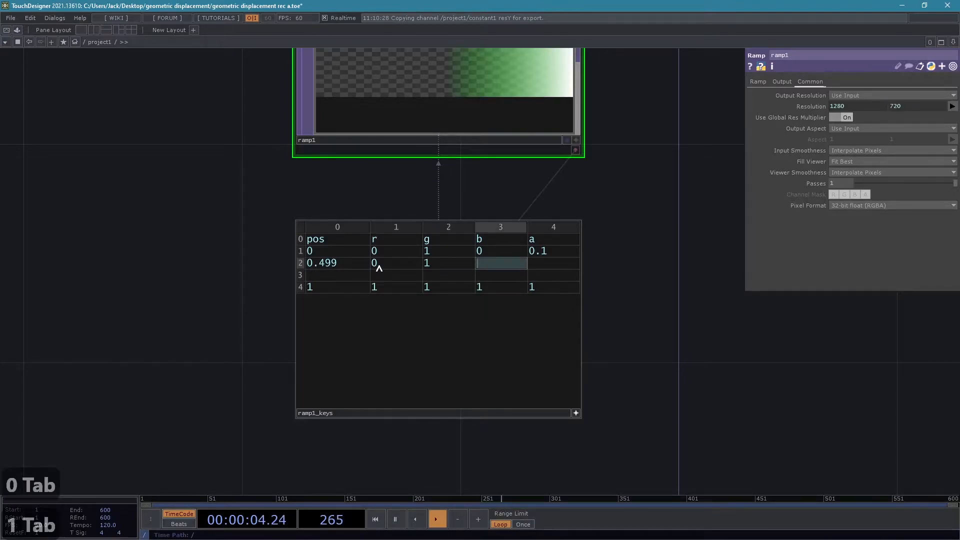
pyautogui.write('0')
pyautogui.press('Tab')
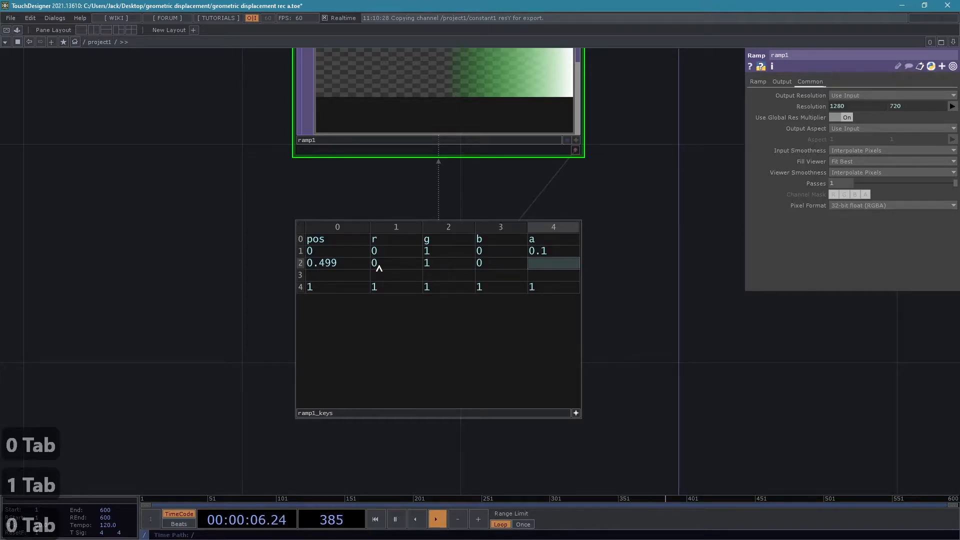
pyautogui.write('1')
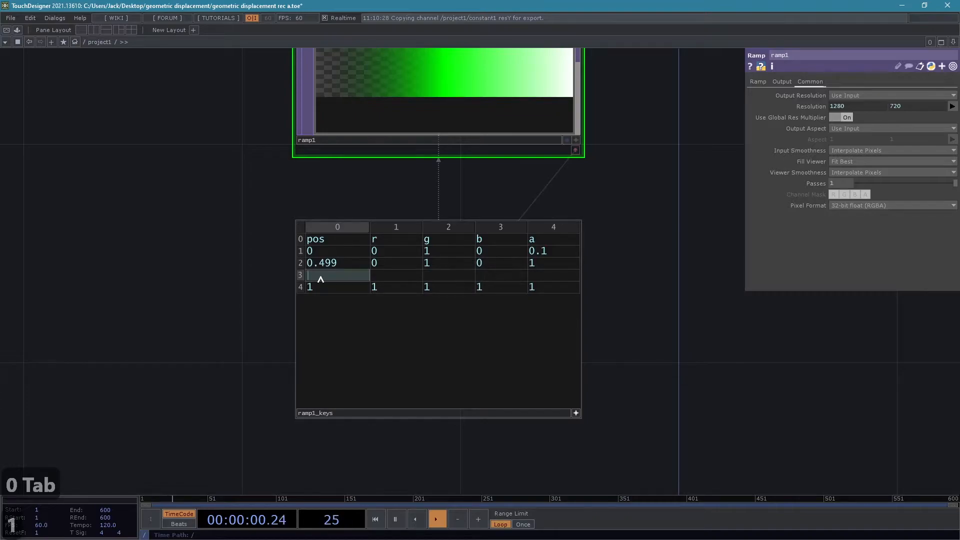
# - Fill row 3 of ramp1_keys with pos 0.501, r 1, g 0, b 0 and a 0.8
pyautogui.write('0.501')
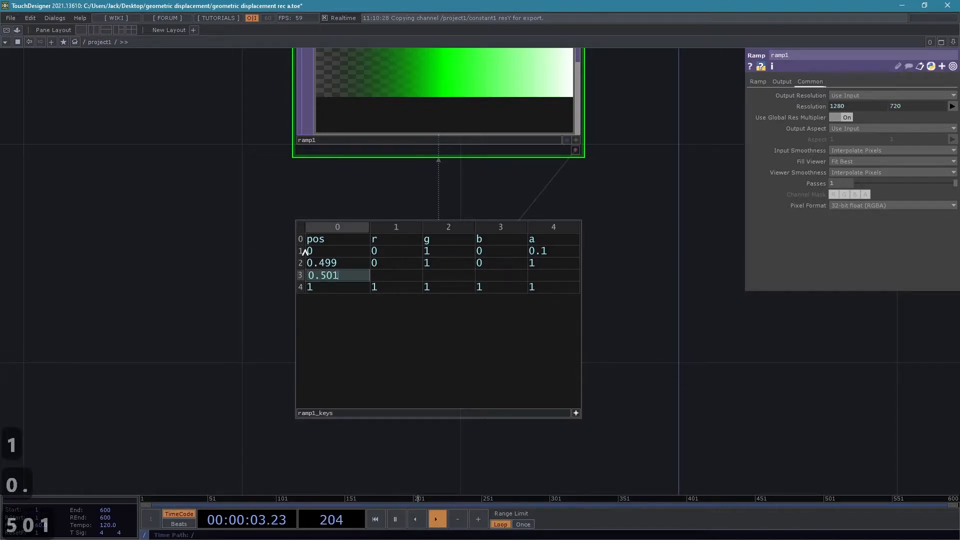
pyautogui.press('Tab')
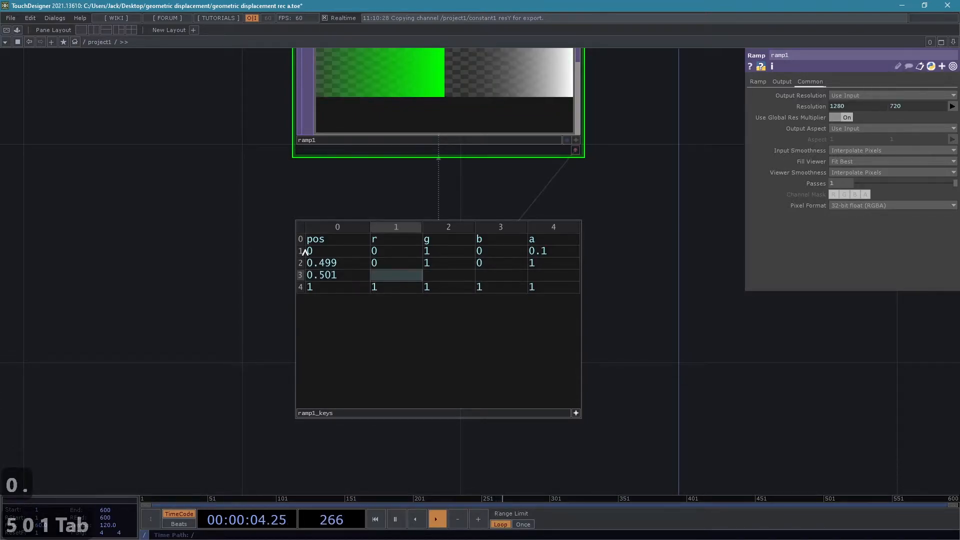
pyautogui.write('1')
pyautogui.press('Tab')
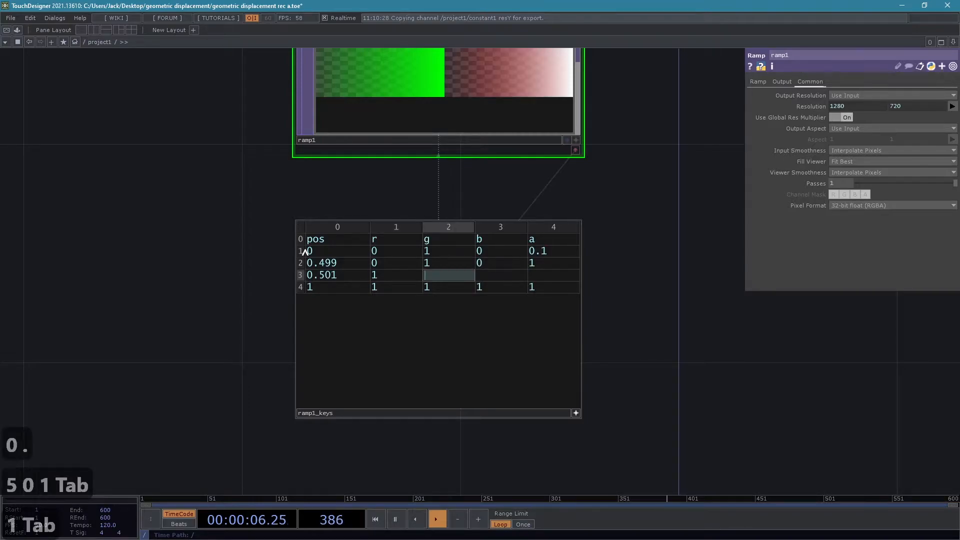
pyautogui.write('0')
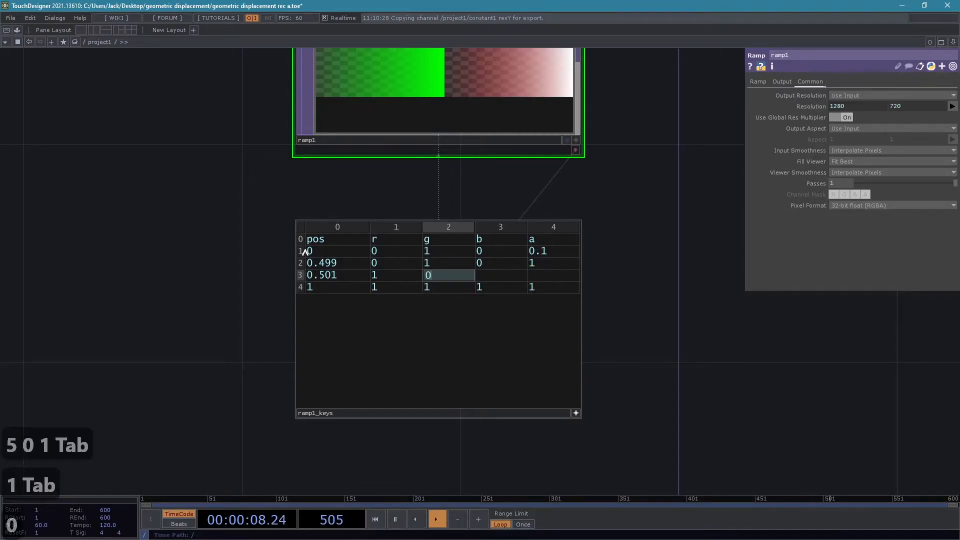
pyautogui.press('Tab')
pyautogui.write('0')
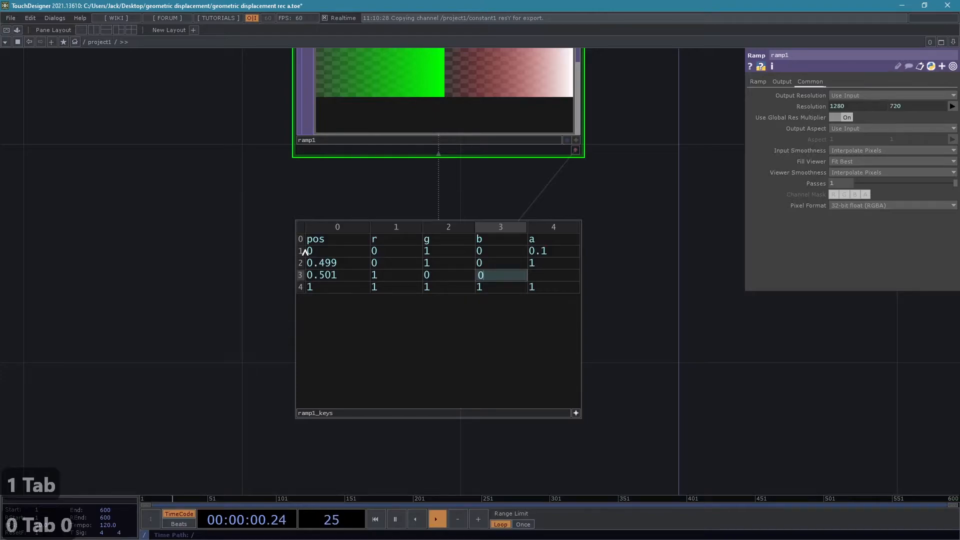
pyautogui.press('Tab')
pyautogui.write('0.8')
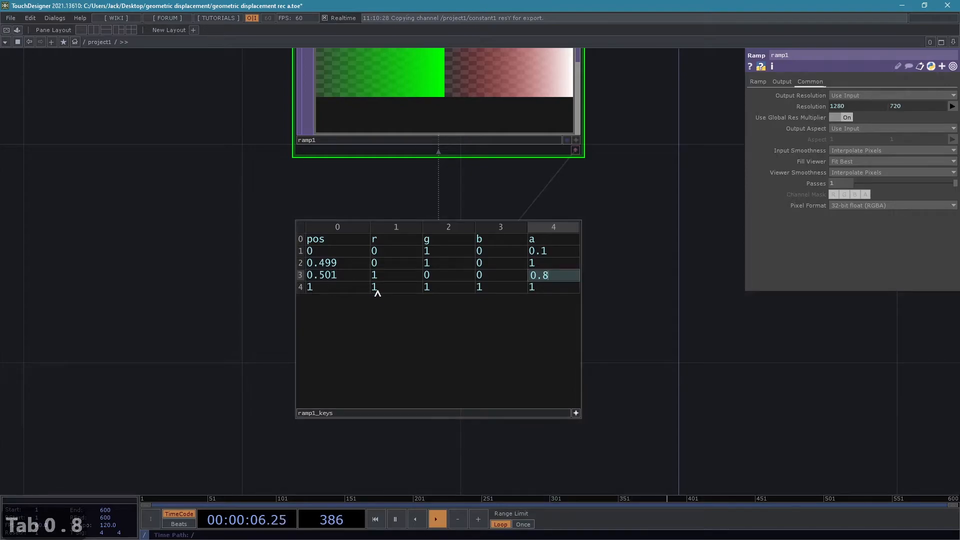
# - In the last row of ramp1_keys, set g to 0, b to 0 and a to 0.1
pyautogui.click(385, 293)
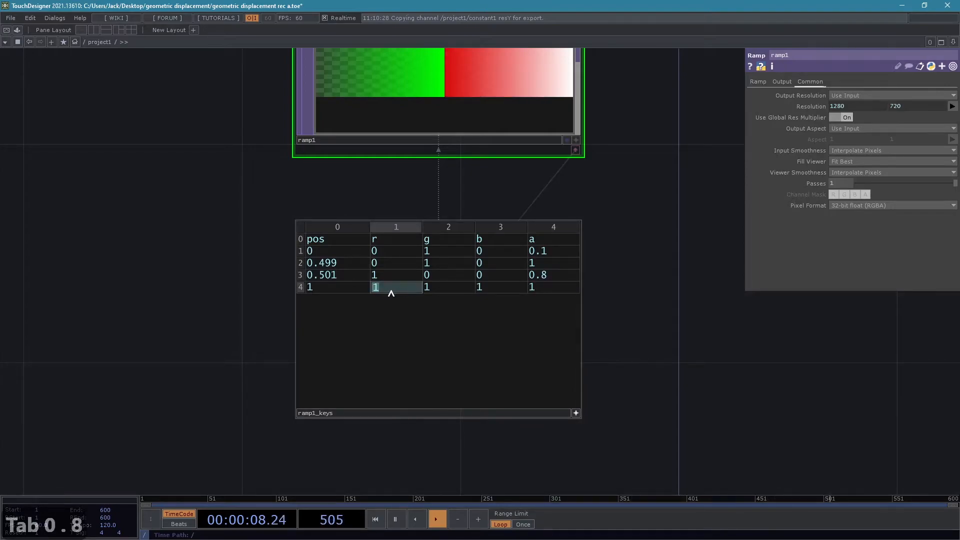
pyautogui.click(445, 293)
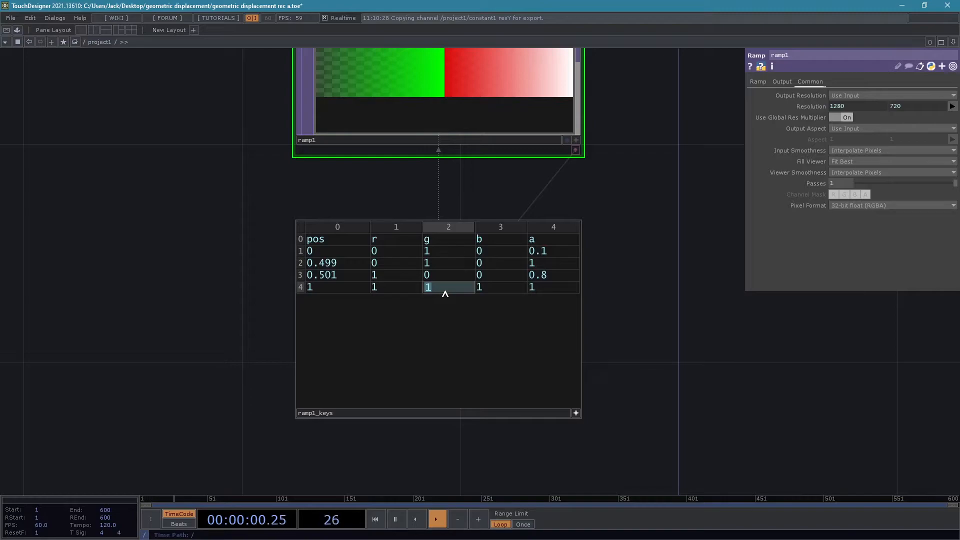
pyautogui.write('0')
pyautogui.click(483, 291)
pyautogui.write('0')
pyautogui.click(547, 291)
pyautogui.write('0.1')
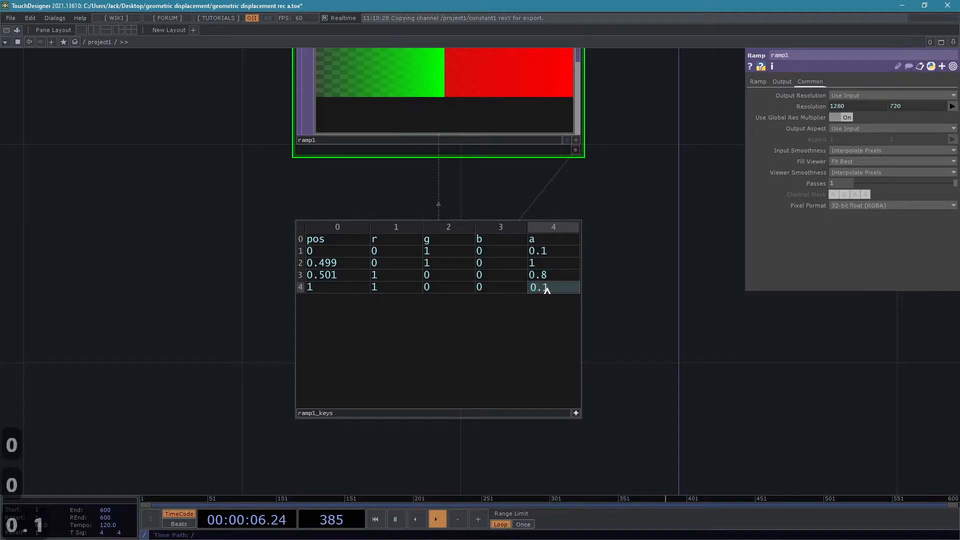
pyautogui.press('Return')
# - Add a Level TOP fed by the output of lookup1 and place it directly beside lookup1
pyautogui.moveTo(671, 208); pyautogui.dragTo(644, 407)
pyautogui.scroll(-3, 652, 375)
pyautogui.moveTo(648, 453); pyautogui.dragTo(521, 367)
pyautogui.click(474, 253)
pyautogui.moveTo(546, 259); pyautogui.dragTo(422, 395)
pyautogui.scroll(-2, 450, 345)
pyautogui.moveTo(579, 333); pyautogui.dragTo(539, 330, button='middle')
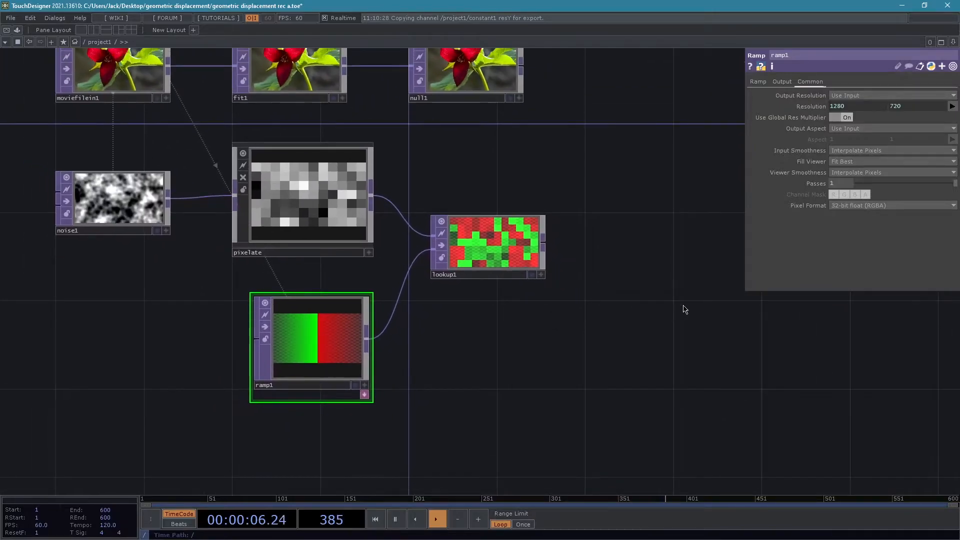
pyautogui.click(499, 235)
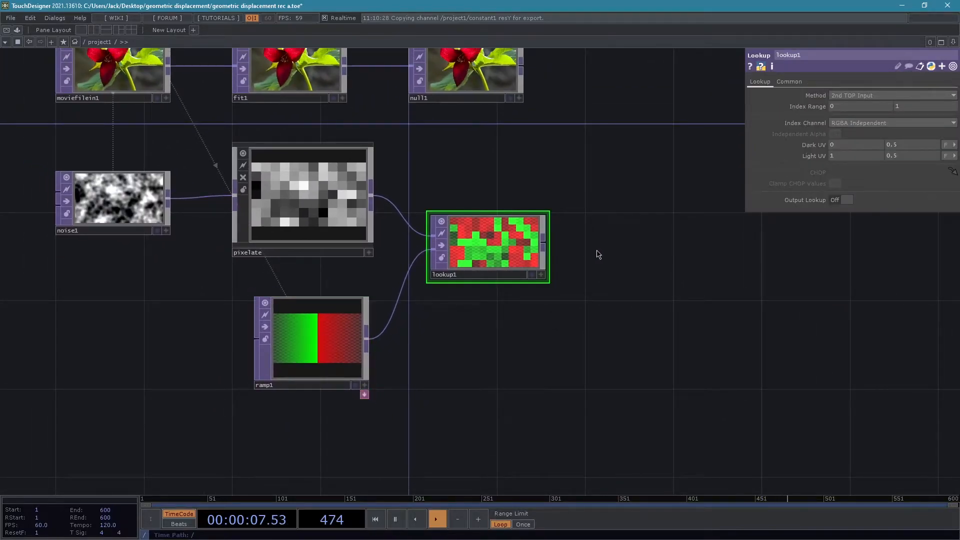
pyautogui.rightClick(544, 245)
pyautogui.write('level')
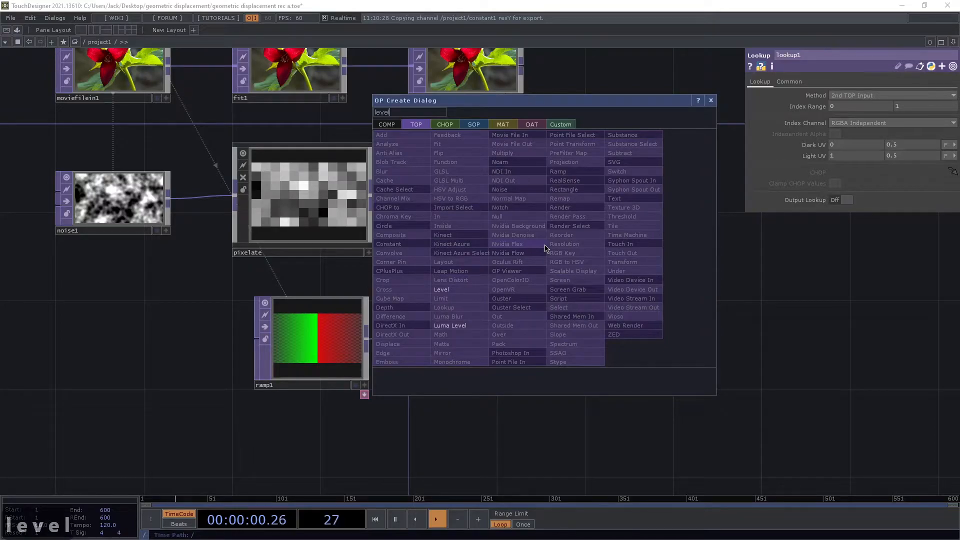
pyautogui.press('Return')
pyautogui.moveTo(573, 257); pyautogui.dragTo(638, 252)
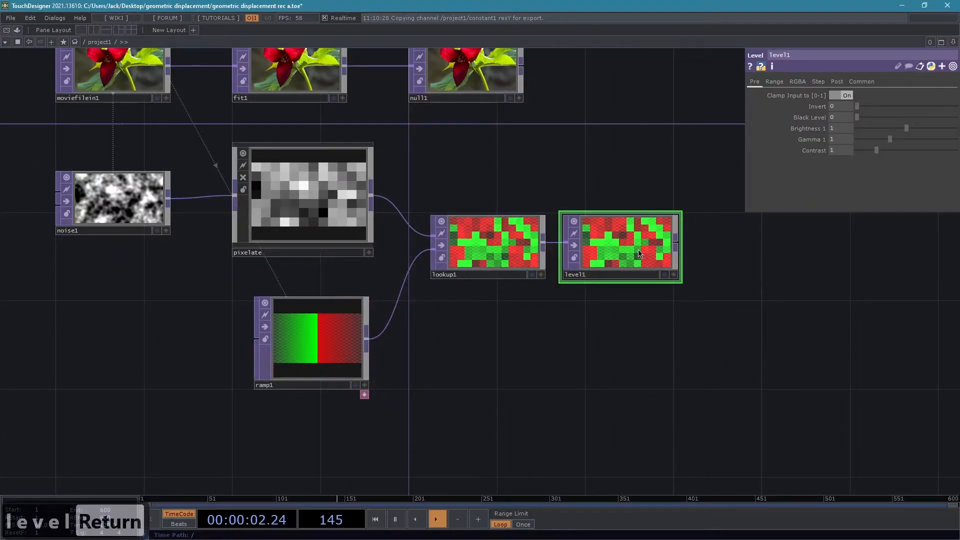
# - Set the contrast of level1 to 0.9
pyautogui.moveTo(741, 267); pyautogui.dragTo(665, 256)
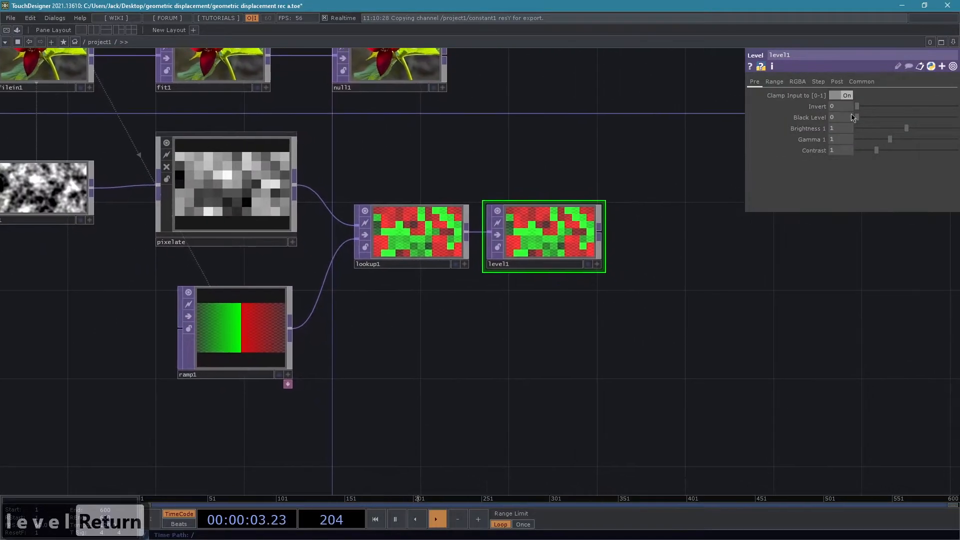
pyautogui.click(837, 151)
pyautogui.write('0.9')
pyautogui.press('Return')
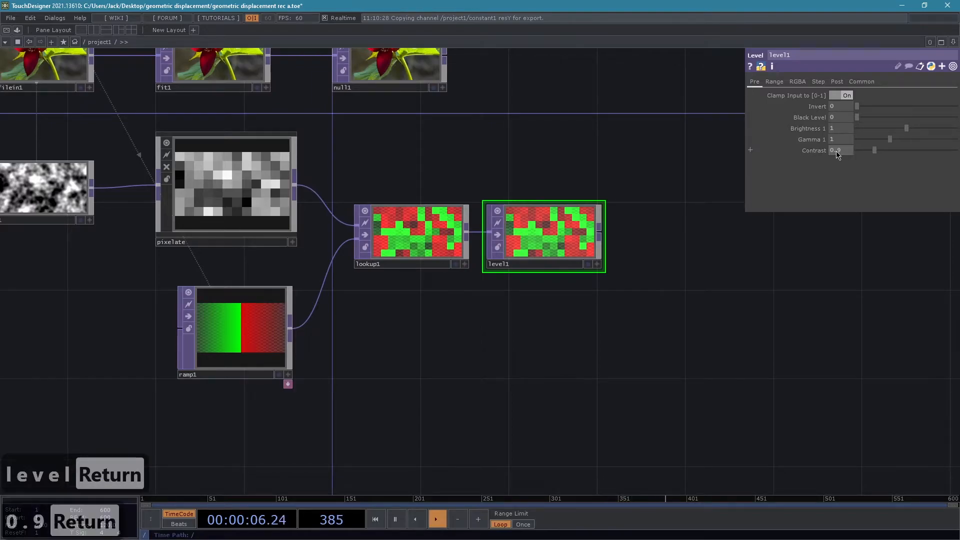
# - Add a Null TOP after level1 to end the noise lookup chain
pyautogui.moveTo(583, 405); pyautogui.dragTo(486, 416)
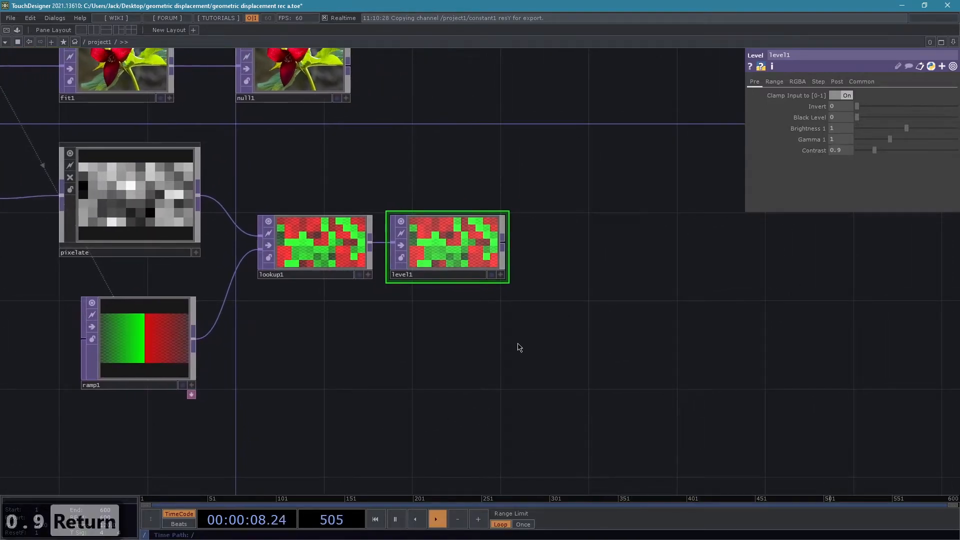
pyautogui.hotkey('alt', 'n')
pyautogui.click(579, 245)
pyautogui.scroll(-3, 575, 320)
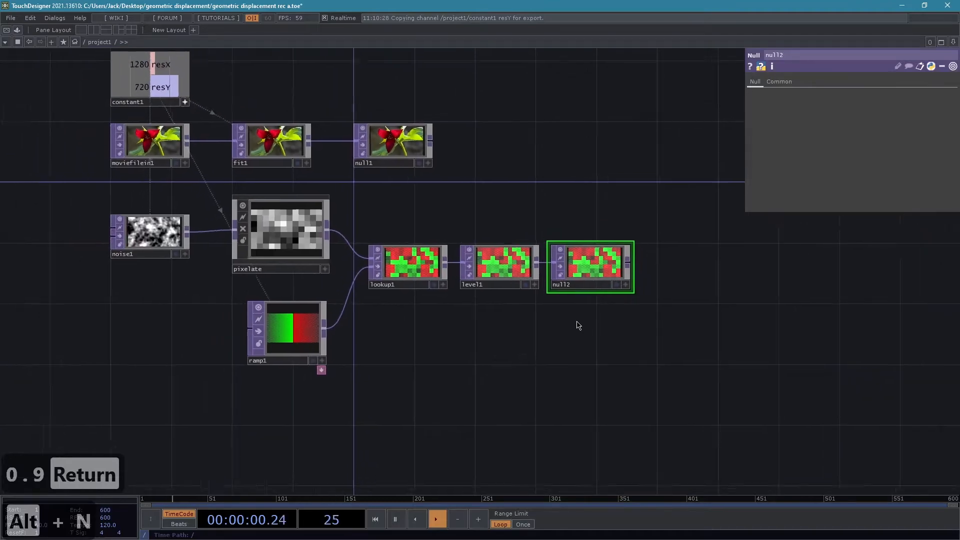
# - Move lookup1, level1 and null2 together so that lookup1 lines up with null1 in the row above
pyautogui.moveTo(558, 159); pyautogui.dragTo(521, 244)
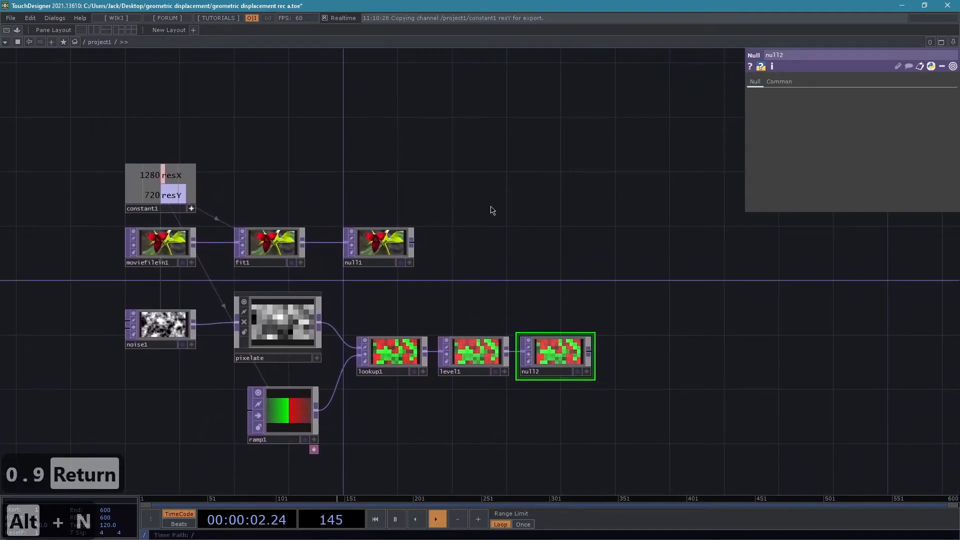
pyautogui.moveTo(519, 280); pyautogui.dragTo(565, 260)
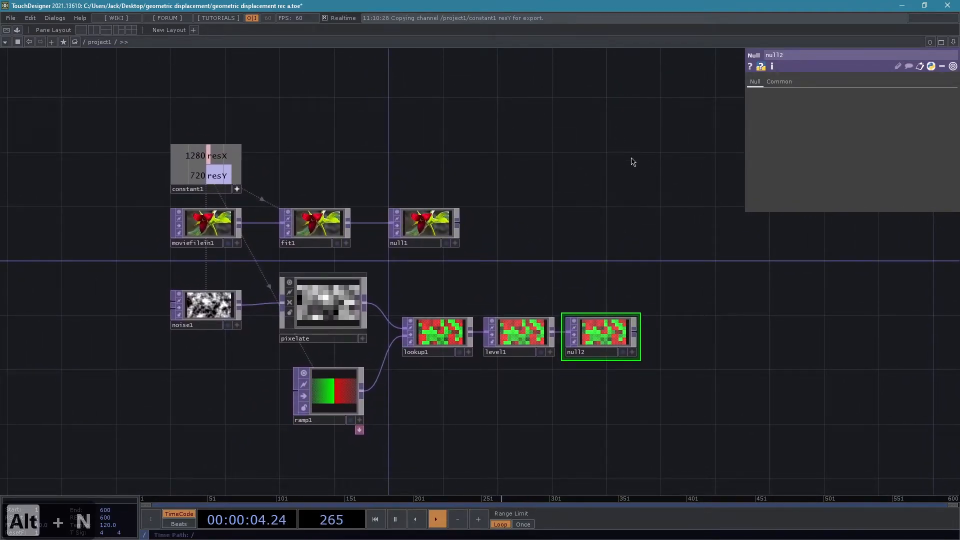
pyautogui.moveTo(680, 400); pyautogui.dragTo(423, 301, button='right')
pyautogui.moveTo(440, 337)
pyautogui.mouseDown()
pyautogui.moveTo(413, 336)
pyautogui.moveTo(429, 331)
pyautogui.moveTo(426, 349)
pyautogui.mouseUp()
pyautogui.moveTo(532, 254); pyautogui.dragTo(482, 315)
# - Add a Feedback TOP fed by null1 and place it above and just beyond null1
pyautogui.moveTo(421, 309)
pyautogui.mouseDown(button='middle')
pyautogui.moveTo(433, 310)
pyautogui.moveTo(418, 297)
pyautogui.mouseUp(button='middle')
pyautogui.rightClick(405, 283)
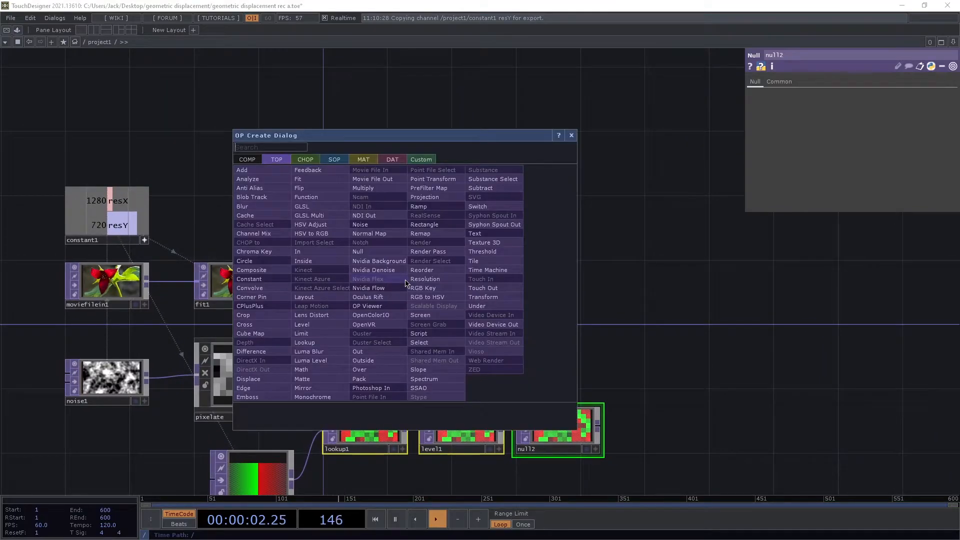
pyautogui.write('feed')
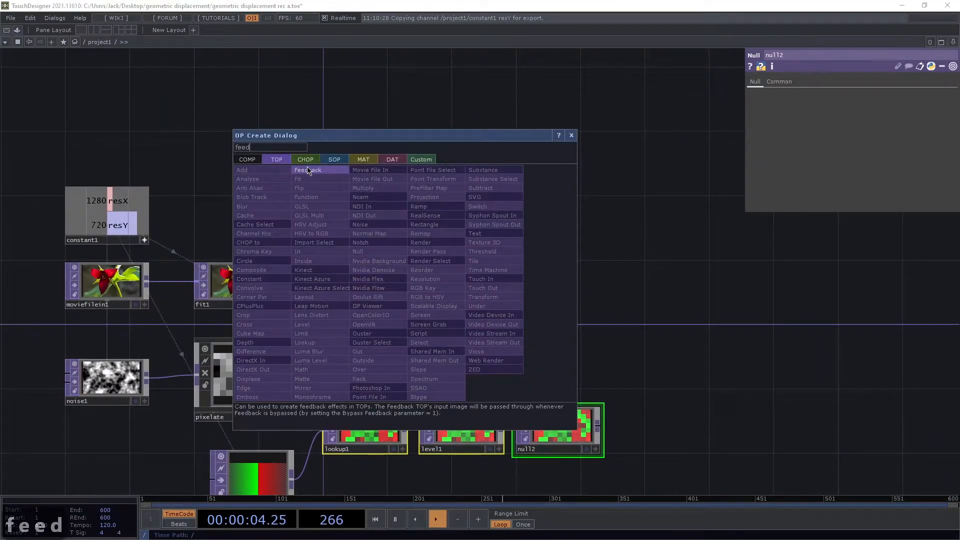
pyautogui.click(307, 170)
pyautogui.click(456, 191)
pyautogui.moveTo(455, 287); pyautogui.dragTo(437, 285)
# - Add a Keyboard In CHOP directly above feedback1
pyautogui.moveTo(494, 283); pyautogui.dragTo(460, 328)
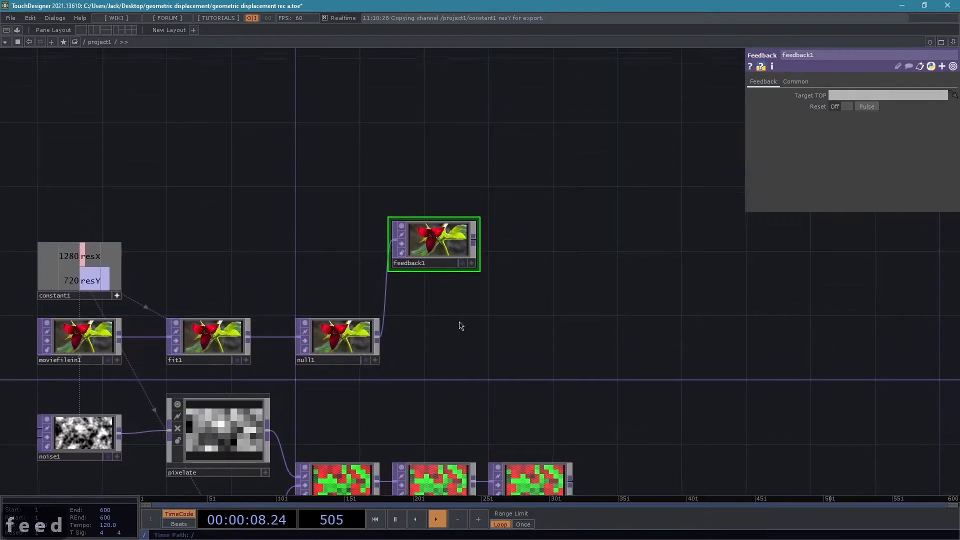
pyautogui.press('Tab')
pyautogui.write('k')
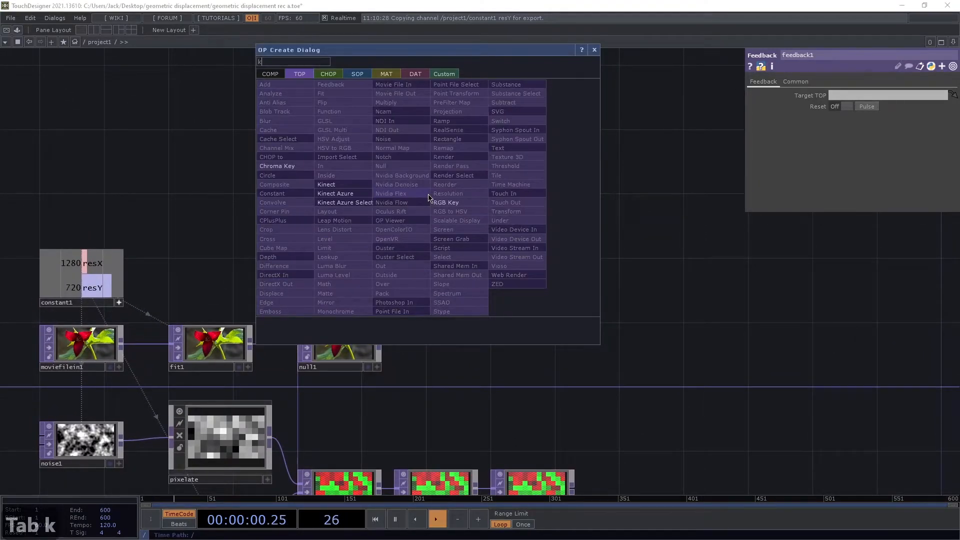
pyautogui.press('BackSpace')
pyautogui.press('Tab')
pyautogui.write('keyboard')
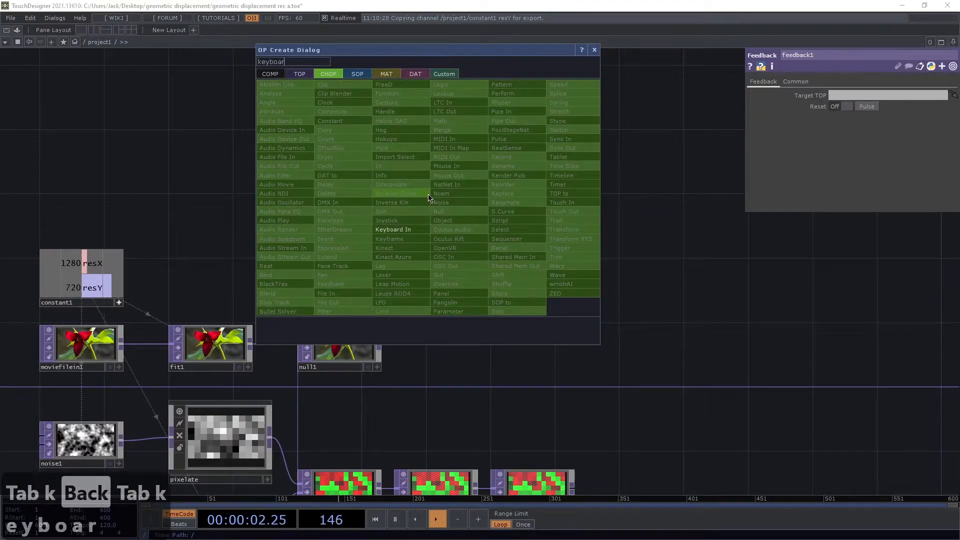
pyautogui.click(408, 230)
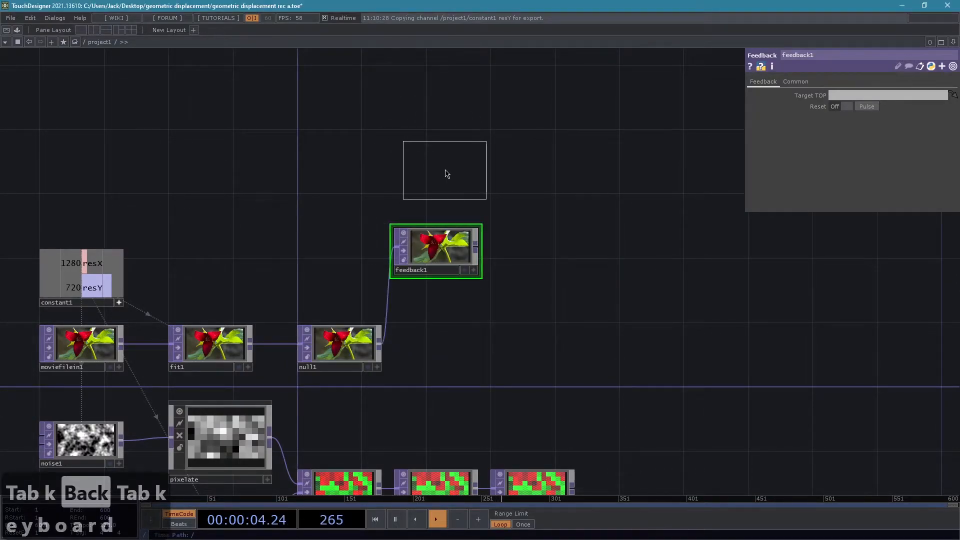
pyautogui.click(434, 181)
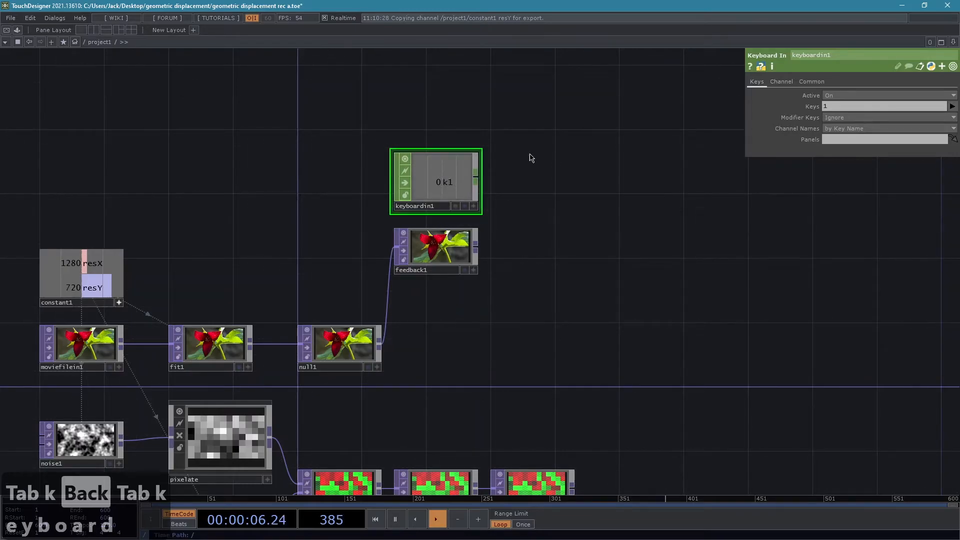
# - Export the k1 channel of keyboardin1 to the Reset Pulse parameter of feedback1
pyautogui.click(447, 248)
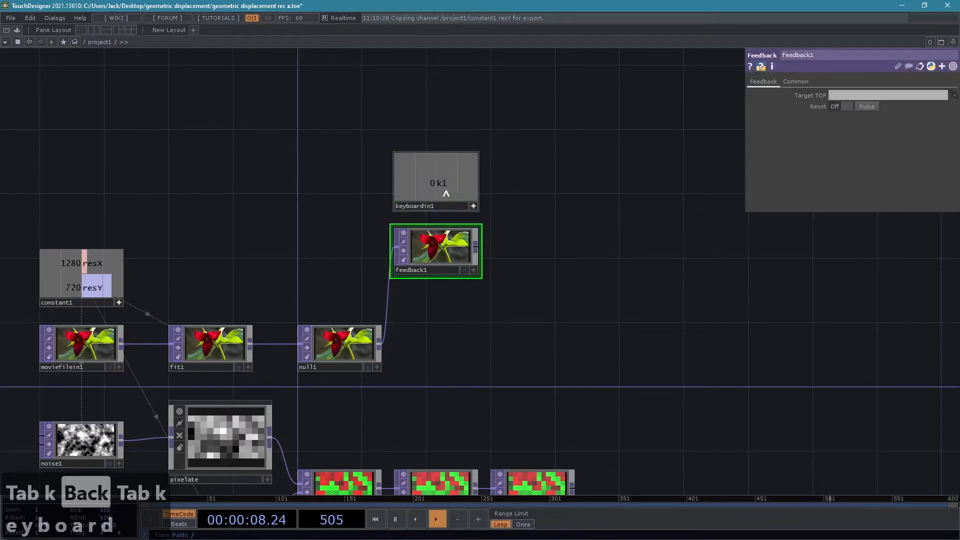
pyautogui.moveTo(867, 106); pyautogui.dragTo(871, 106)
pyautogui.click(876, 102)
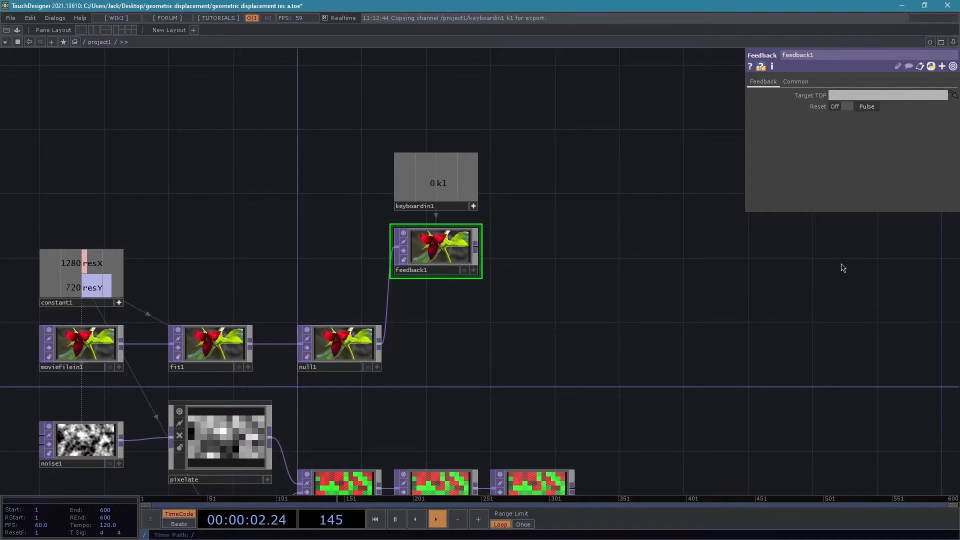
# - Set both Input Smoothness and Viewer Smoothness of feedback1 to Nearest Pixel
pyautogui.click(795, 82)
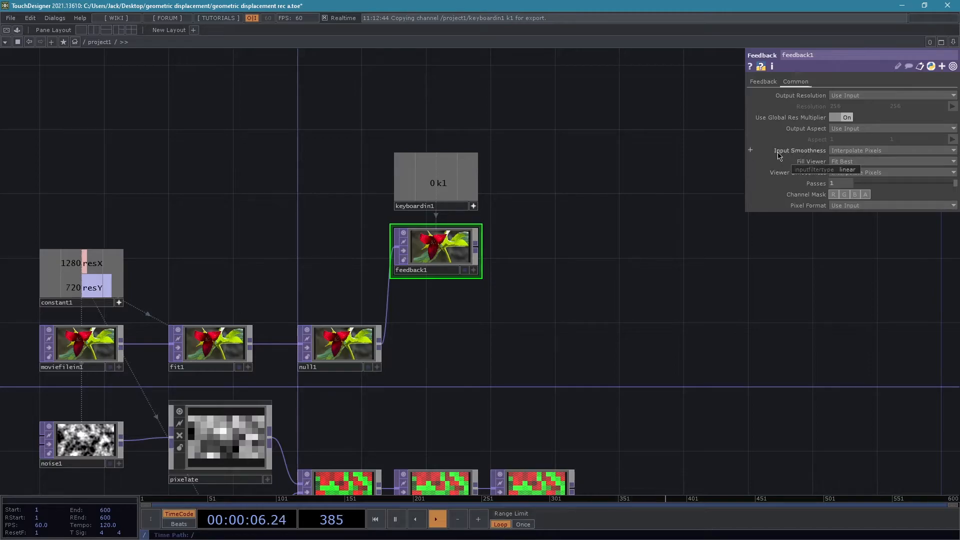
pyautogui.click(852, 152)
pyautogui.click(852, 159)
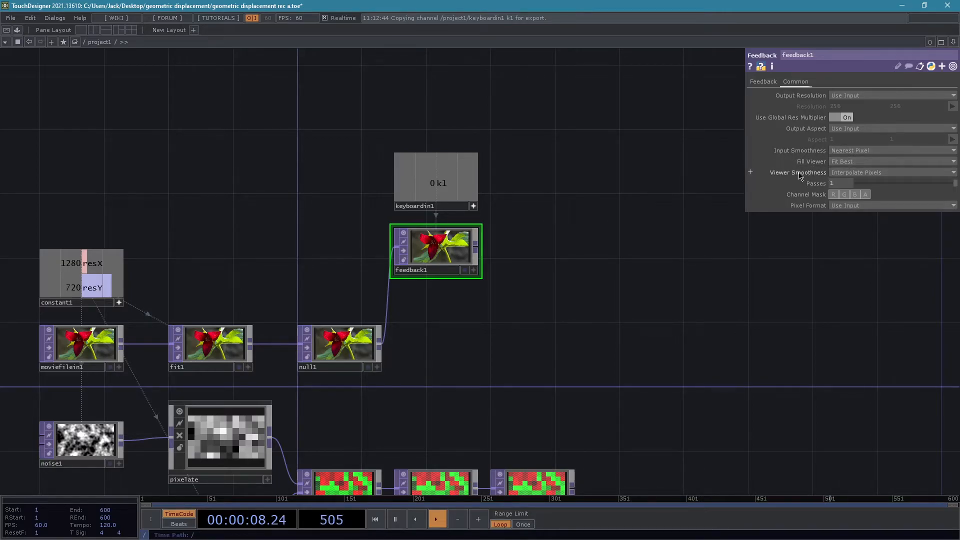
pyautogui.click(848, 173)
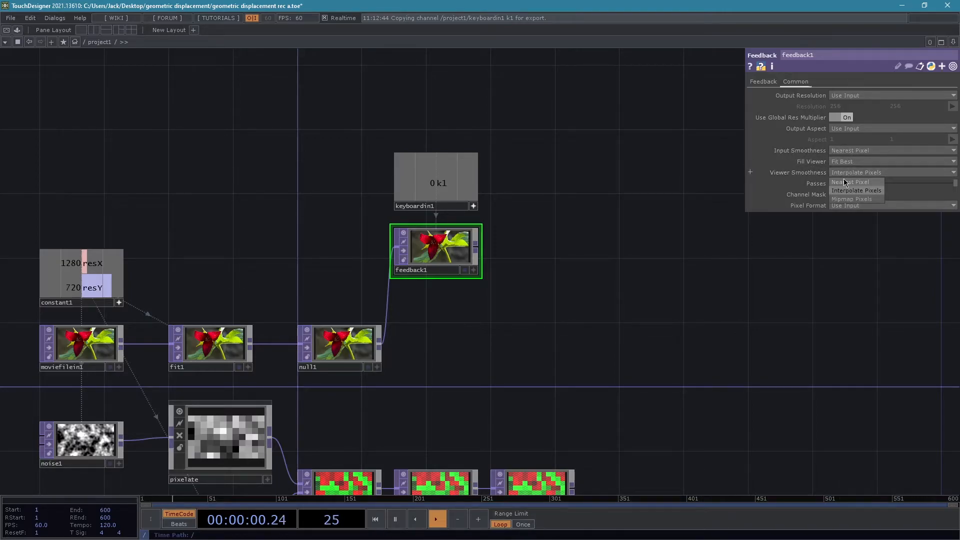
pyautogui.click(845, 183)
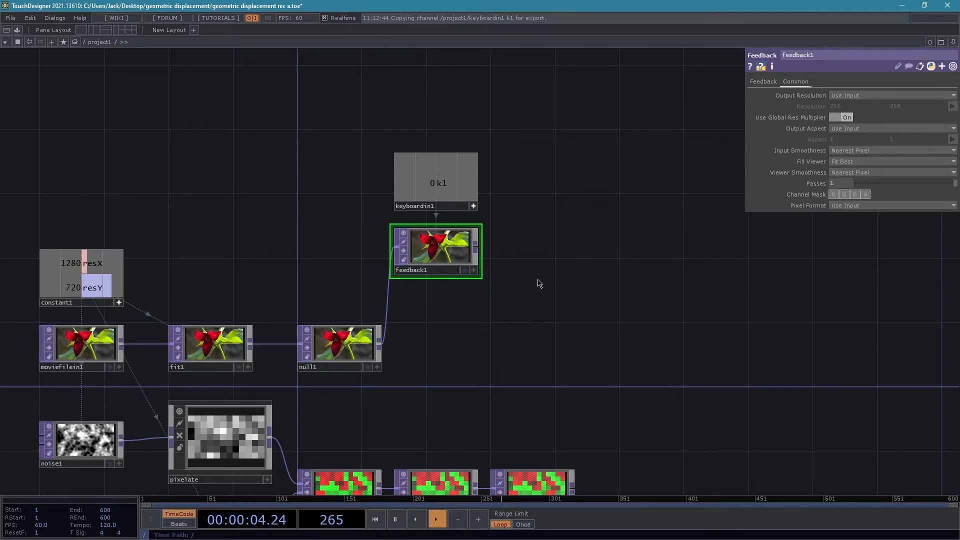
# - Add a Displace TOP after feedback1, leaving a gap between them, and connect null2 to its second input
pyautogui.moveTo(600, 262); pyautogui.dragTo(595, 229)
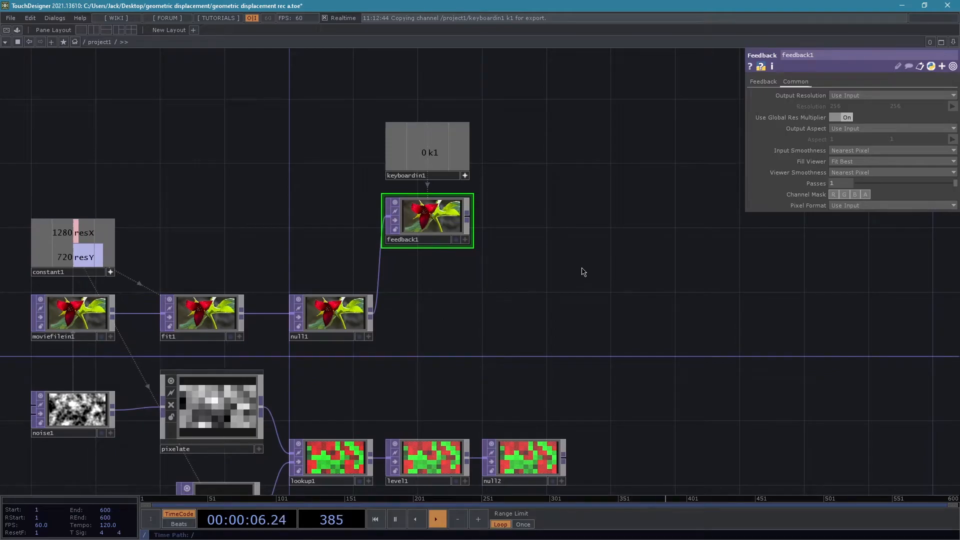
pyautogui.moveTo(584, 276); pyautogui.dragTo(562, 236)
pyautogui.rightClick(452, 181)
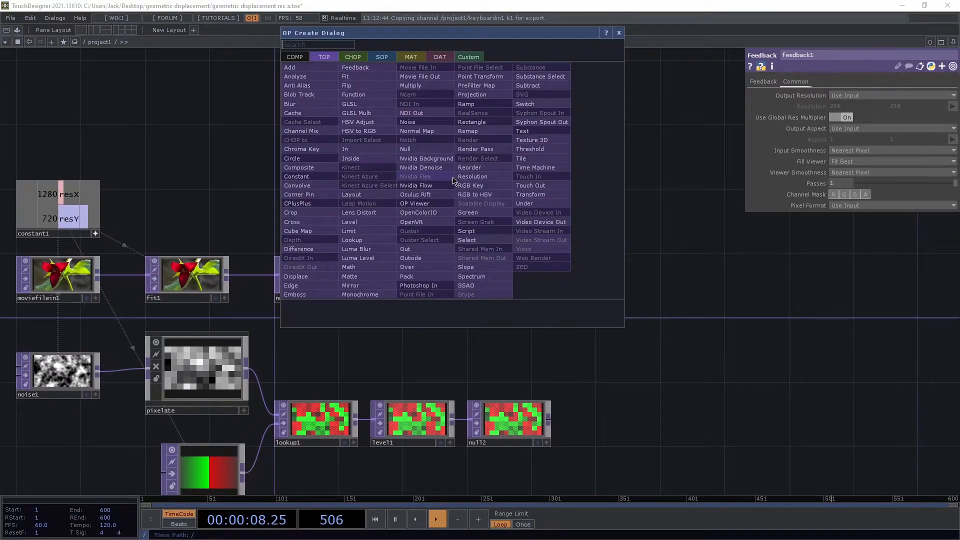
pyautogui.write('displace')
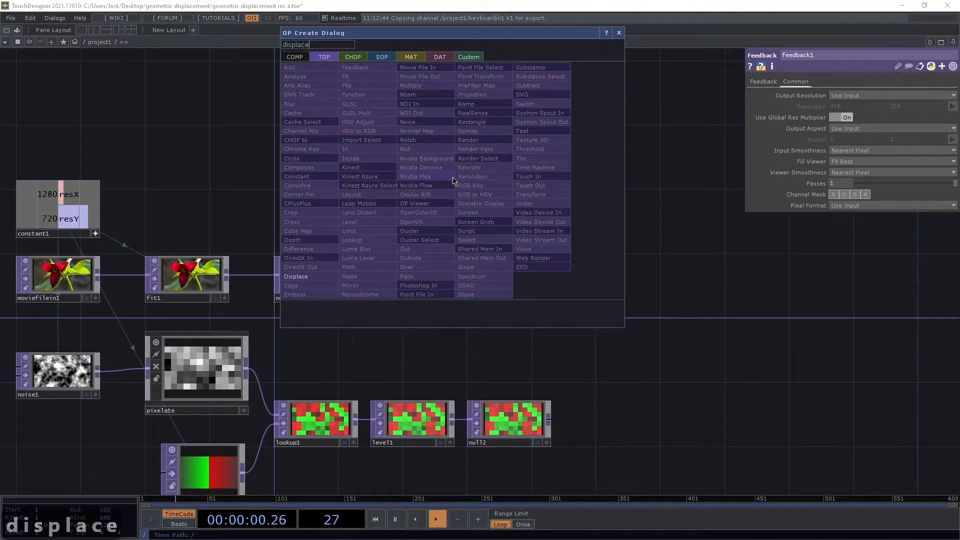
pyautogui.press('Return')
pyautogui.click(677, 181)
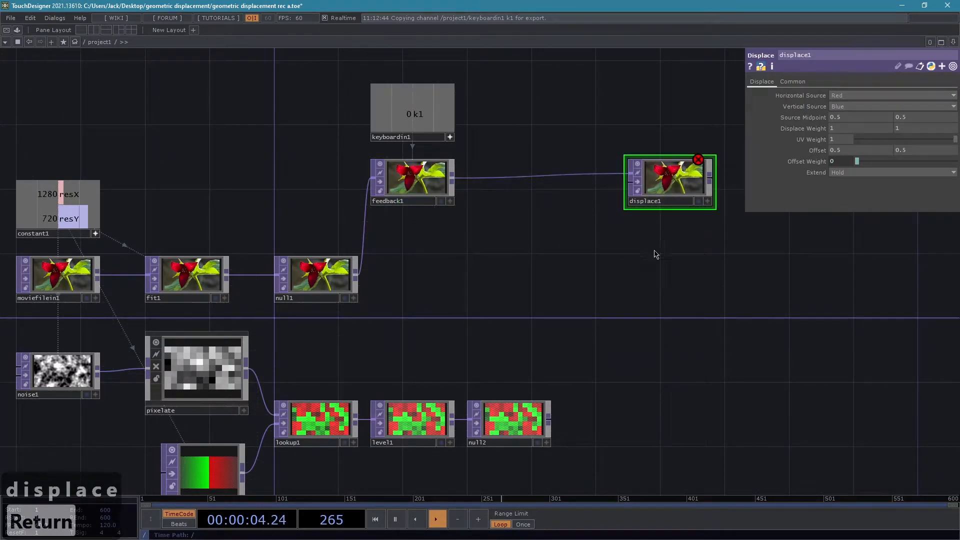
pyautogui.moveTo(649, 251); pyautogui.dragTo(605, 257)
pyautogui.moveTo(503, 427); pyautogui.dragTo(606, 201)
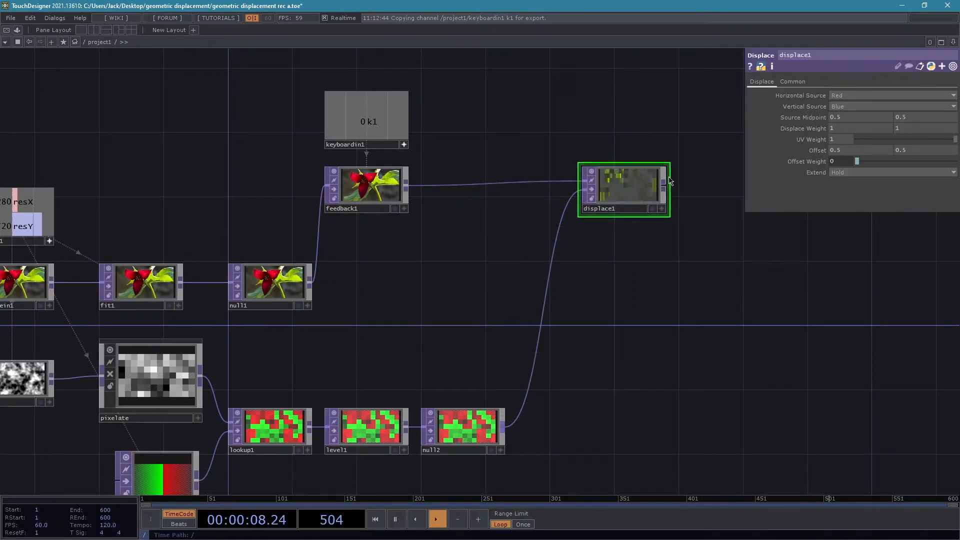
# - Set the Vertical Source of displace1 to Green
pyautogui.scroll(3, 637, 262)
pyautogui.moveTo(637, 262); pyautogui.dragTo(632, 318)
pyautogui.scroll(-2, 616, 315)
pyautogui.moveTo(592, 261); pyautogui.dragTo(553, 148)
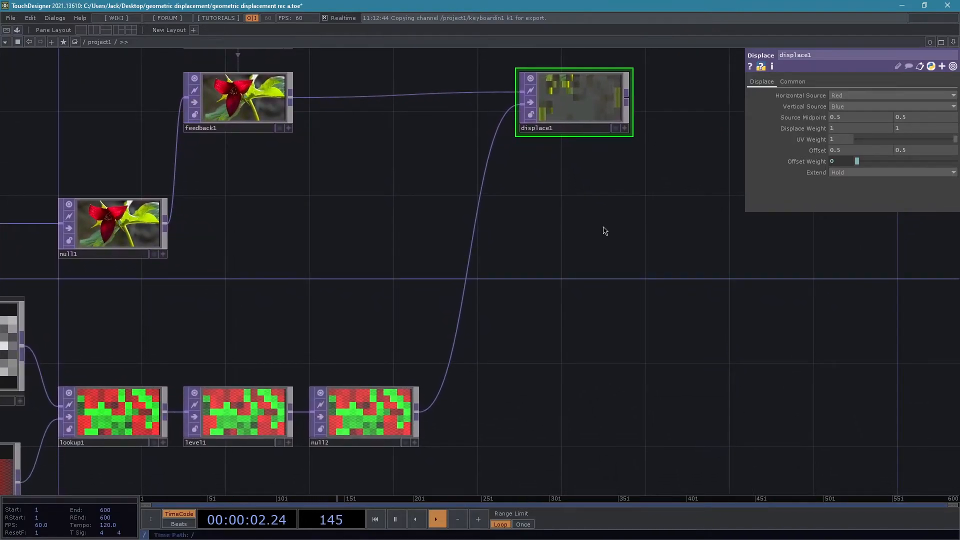
pyautogui.moveTo(688, 172); pyautogui.dragTo(654, 185)
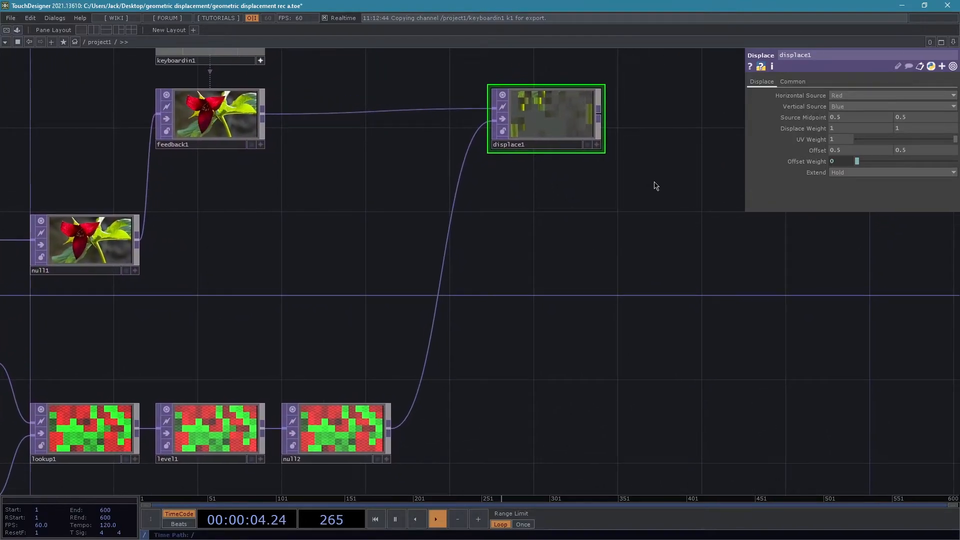
pyautogui.click(855, 106)
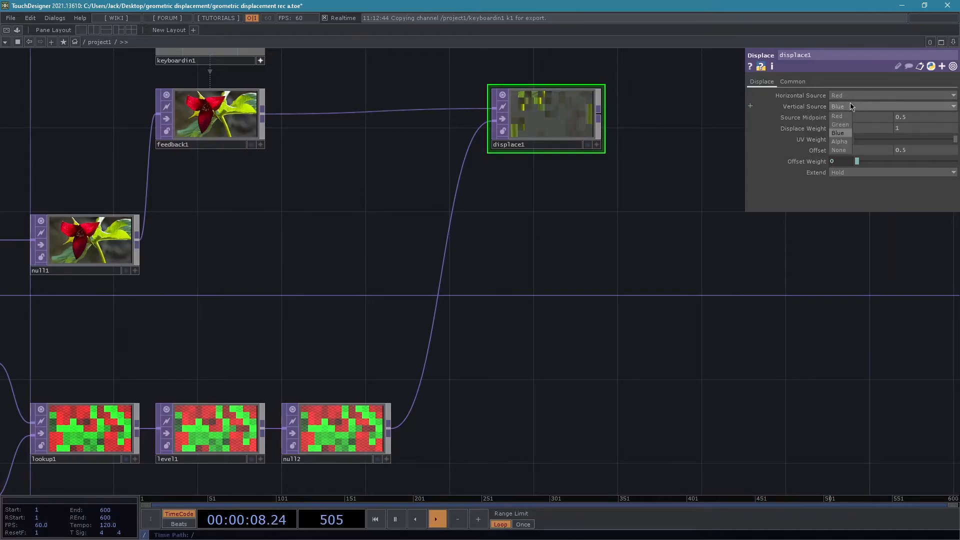
pyautogui.click(839, 124)
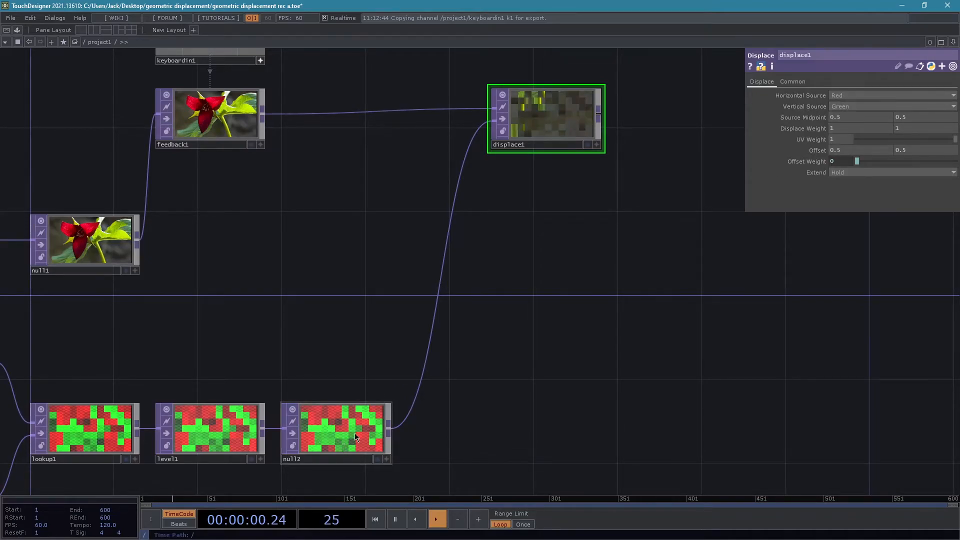
# - Set both Displace Weight values of displace1 to 0.001 and its Extend mode to Repeat
pyautogui.moveTo(395, 318); pyautogui.dragTo(423, 308)
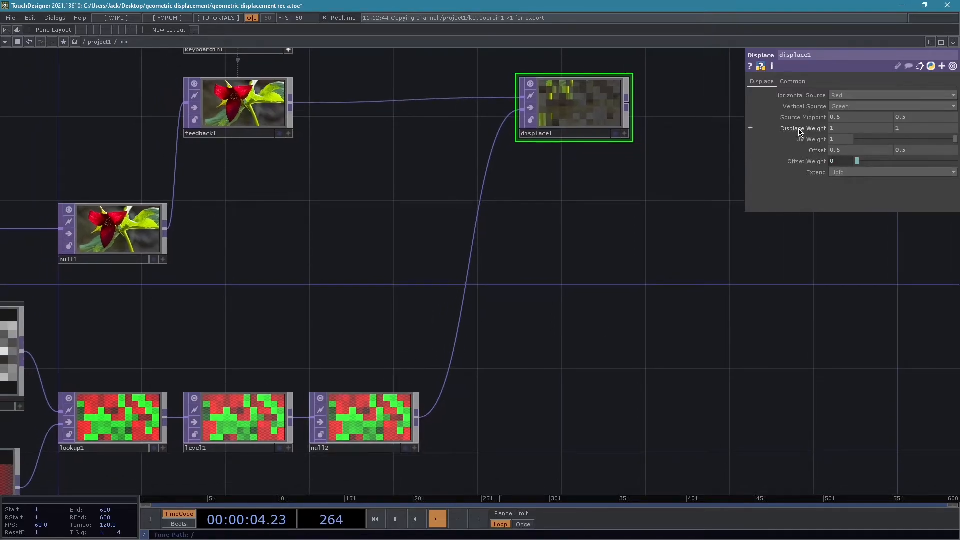
pyautogui.moveTo(802, 126); pyautogui.dragTo(830, 150, button='middle')
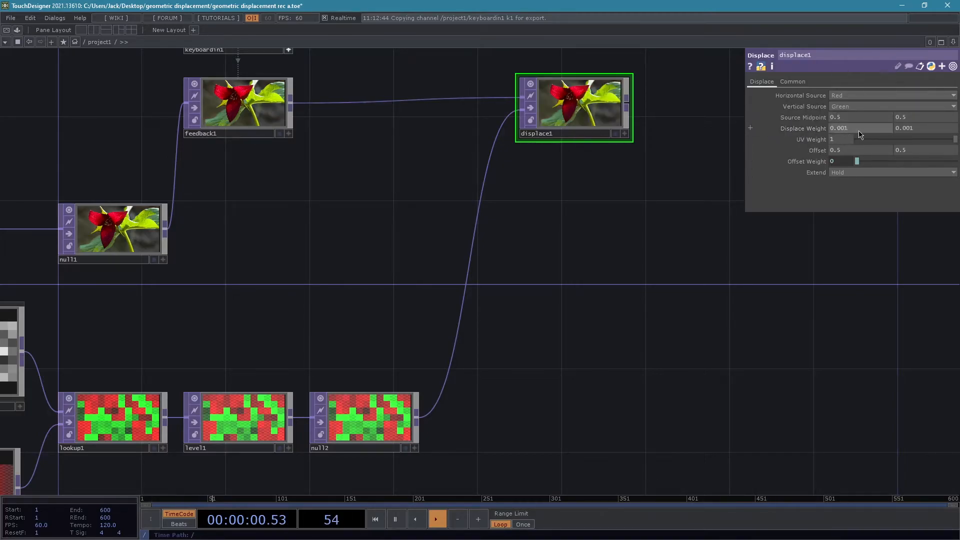
pyautogui.click(836, 172)
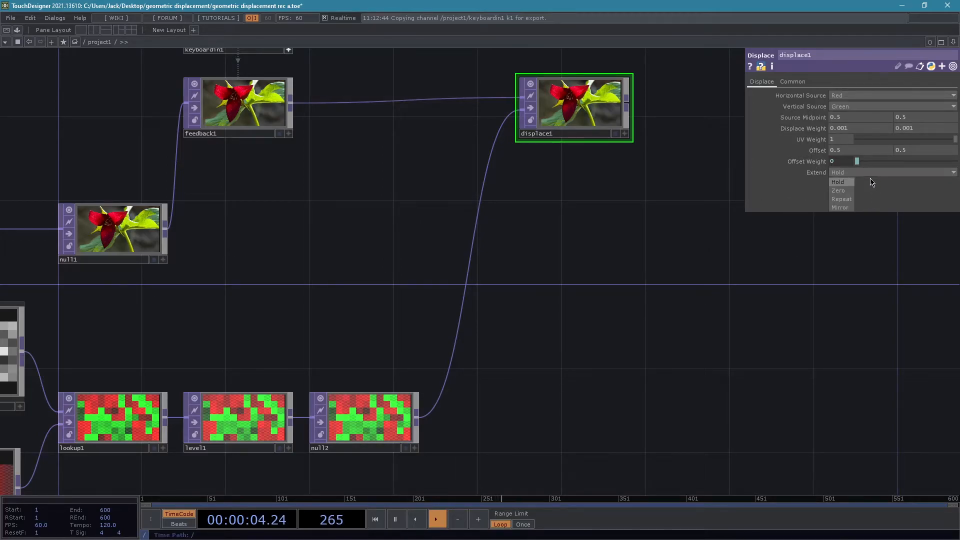
pyautogui.click(840, 200)
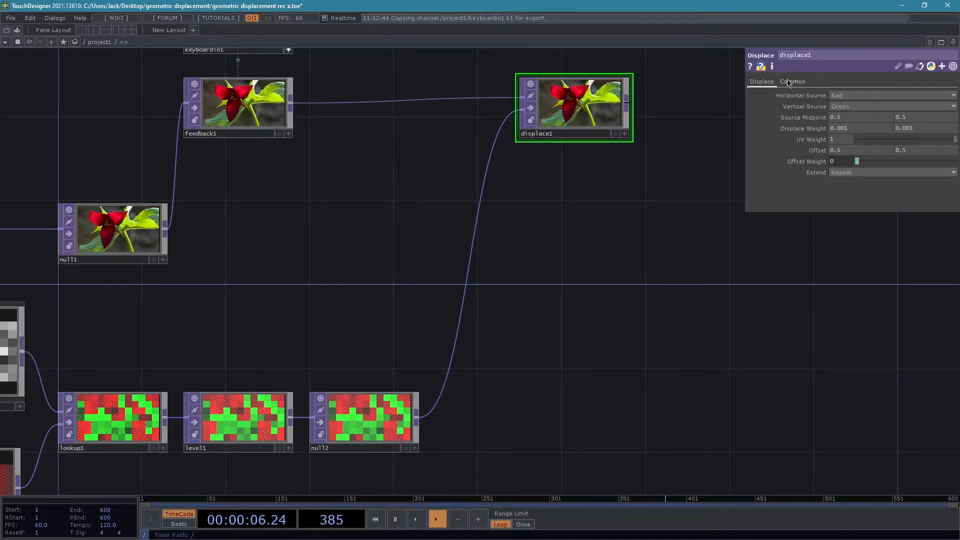
# - Set both Input Smoothness and Viewer Smoothness of displace1 to Nearest Pixel
pyautogui.click(790, 83)
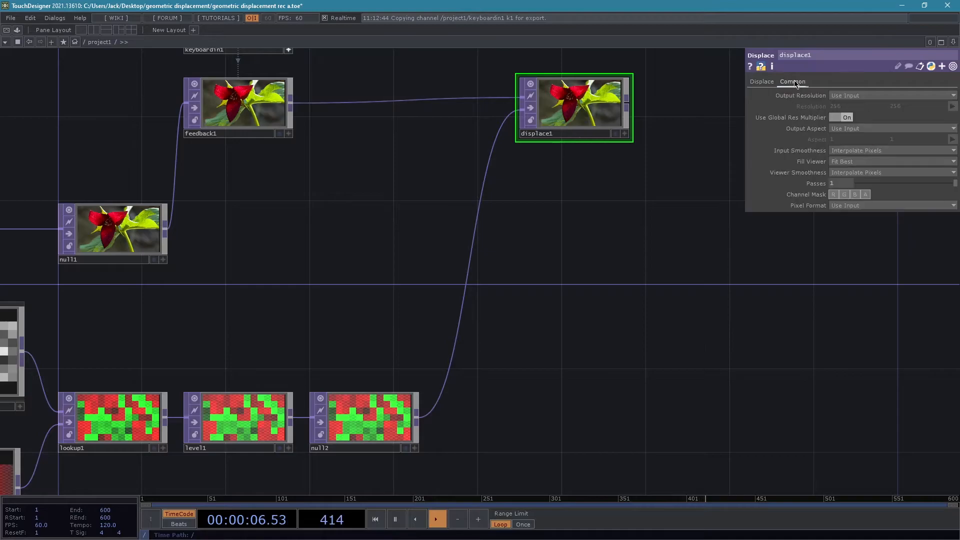
pyautogui.click(851, 151)
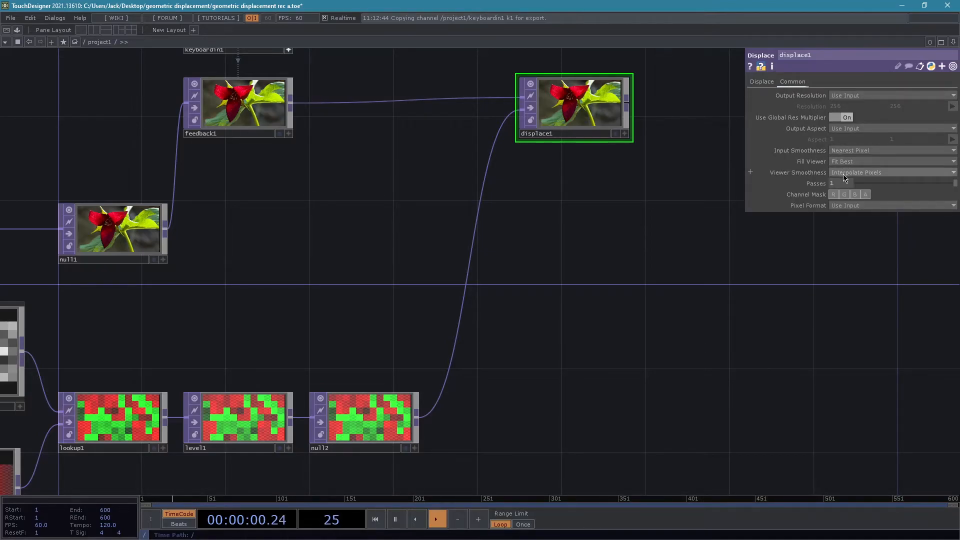
pyautogui.click(850, 160)
# - Add a Null TOP directly after displace1, aligned with it in the network
pyautogui.scroll(-4, 690, 242)
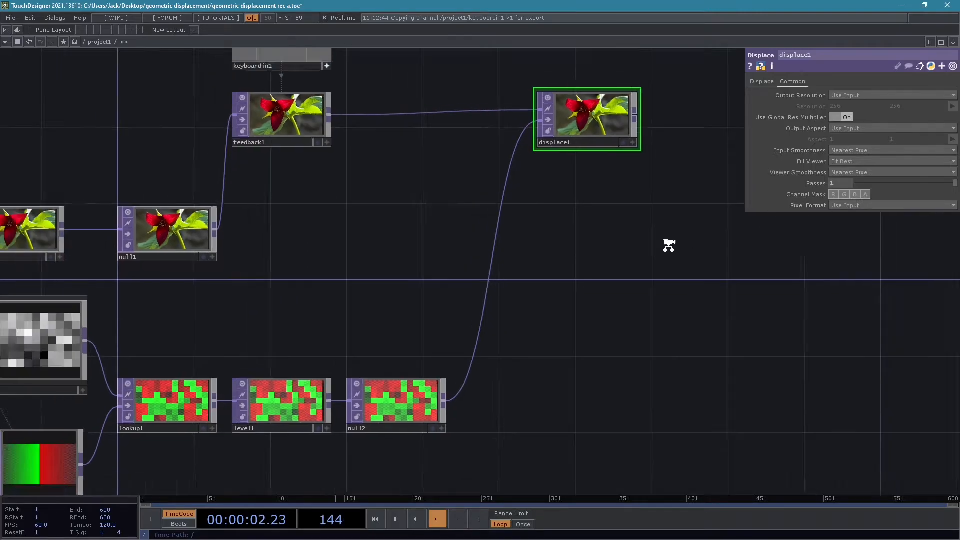
pyautogui.hotkey('alt', 'n')
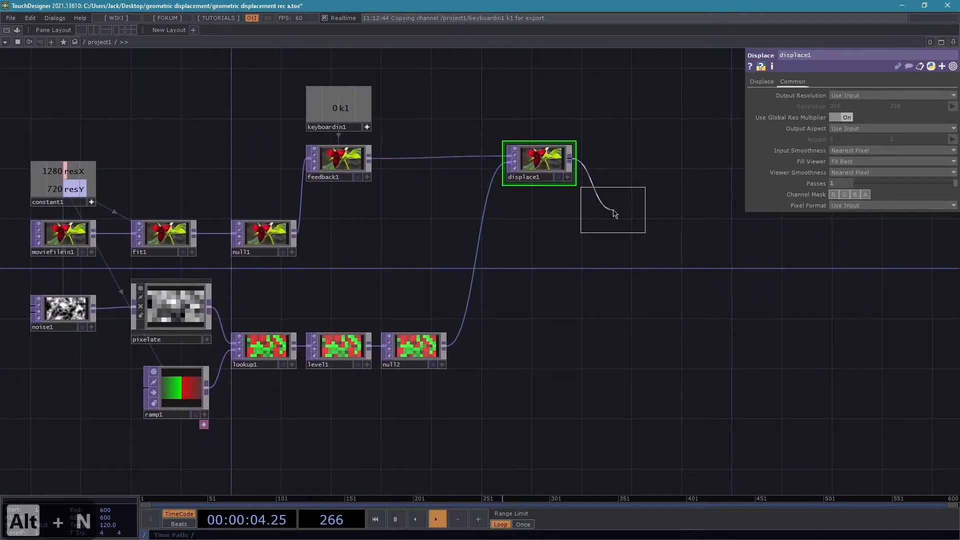
pyautogui.click(646, 173)
pyautogui.moveTo(646, 173); pyautogui.dragTo(646, 160)
pyautogui.moveTo(625, 224); pyautogui.dragTo(586, 241)
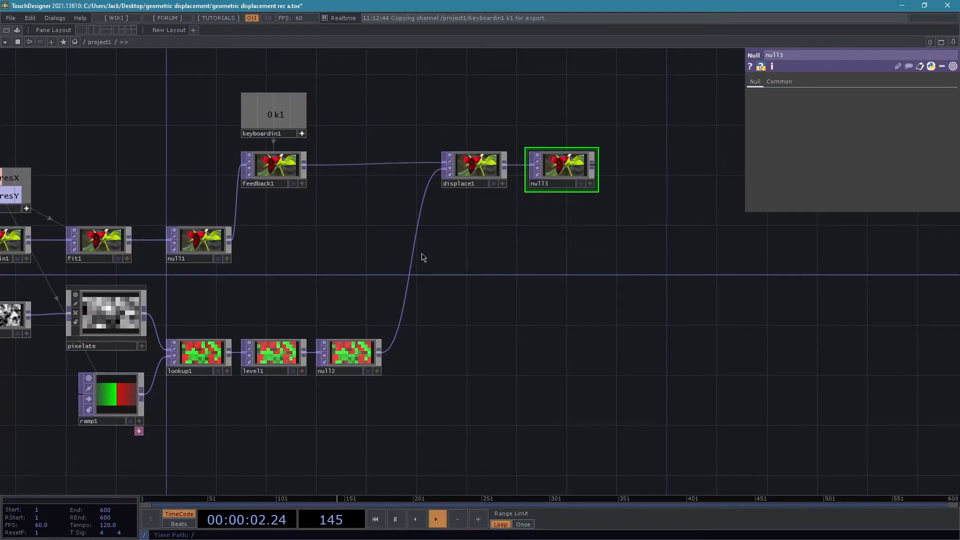
# - Branch a Level TOP off the output of null1 and place it directly below displace1
pyautogui.rightClick(232, 244)
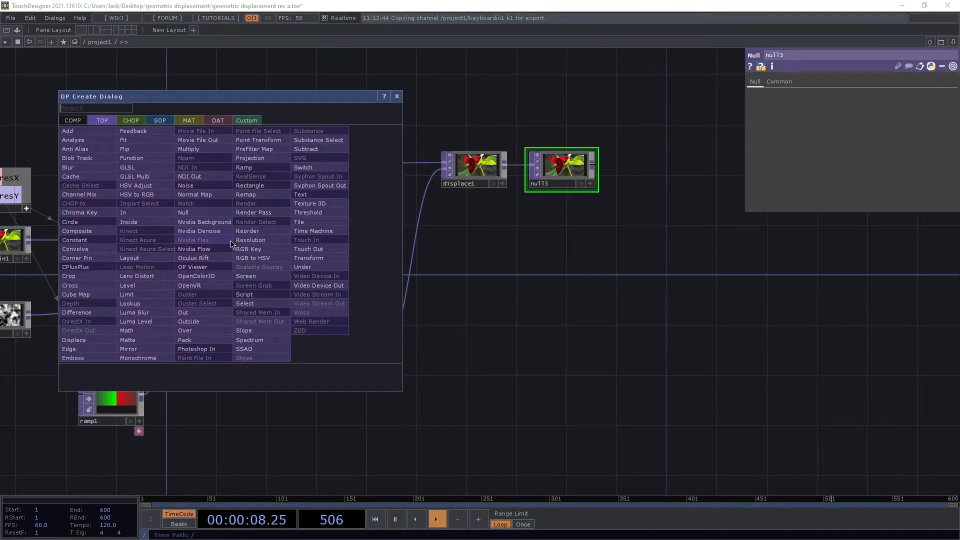
pyautogui.write('level')
pyautogui.press('Return')
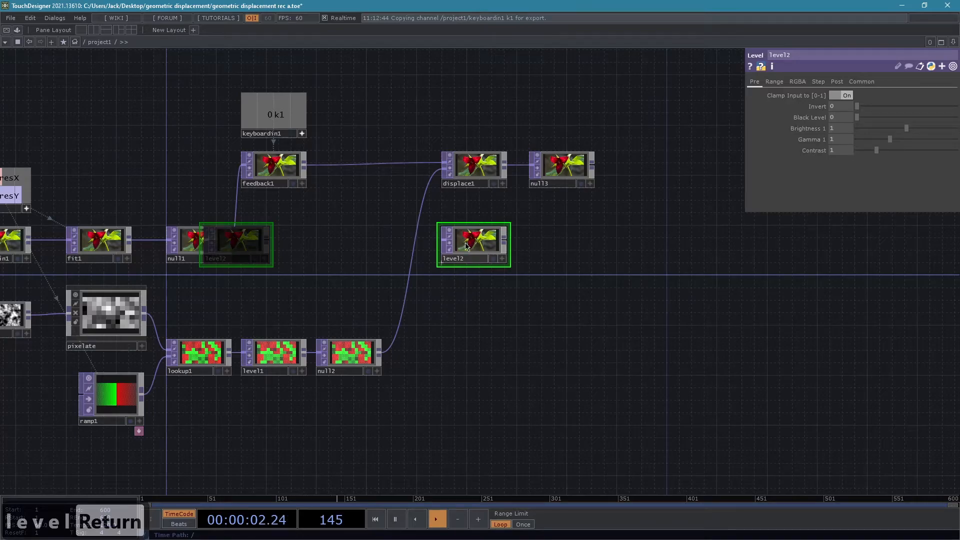
pyautogui.click(472, 242)
pyautogui.moveTo(593, 291); pyautogui.dragTo(564, 280)
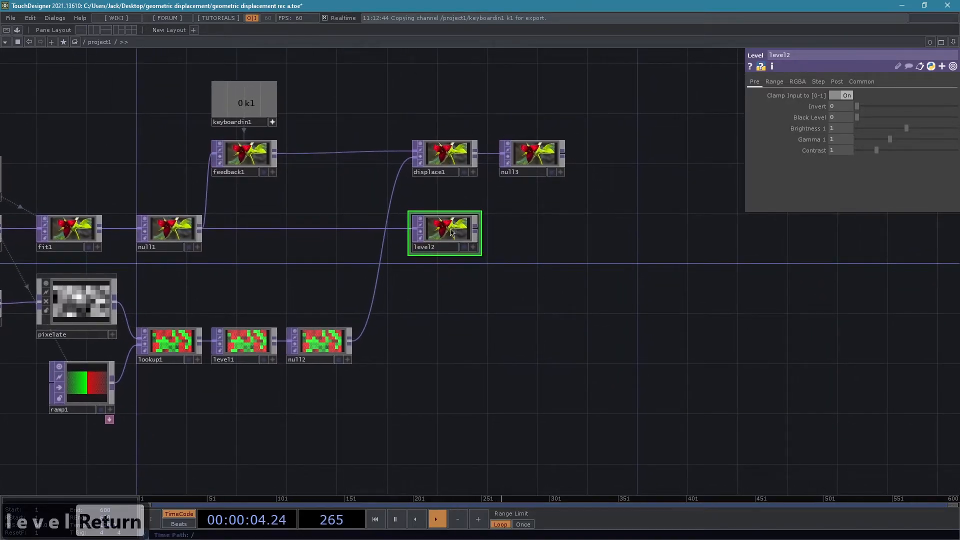
# - Set the Opacity of level2 to 0.01
pyautogui.click(836, 81)
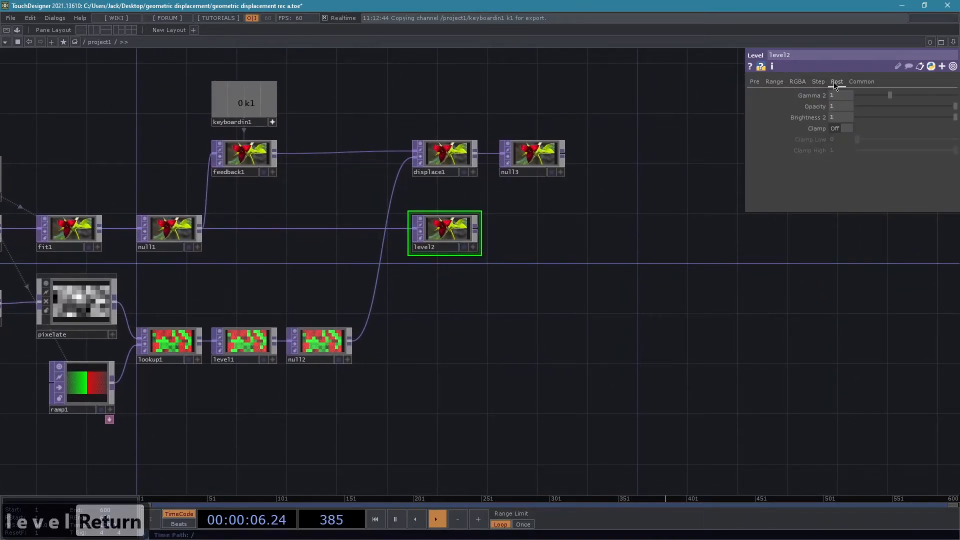
pyautogui.click(839, 106)
pyautogui.write('0.01')
pyautogui.press('Return')
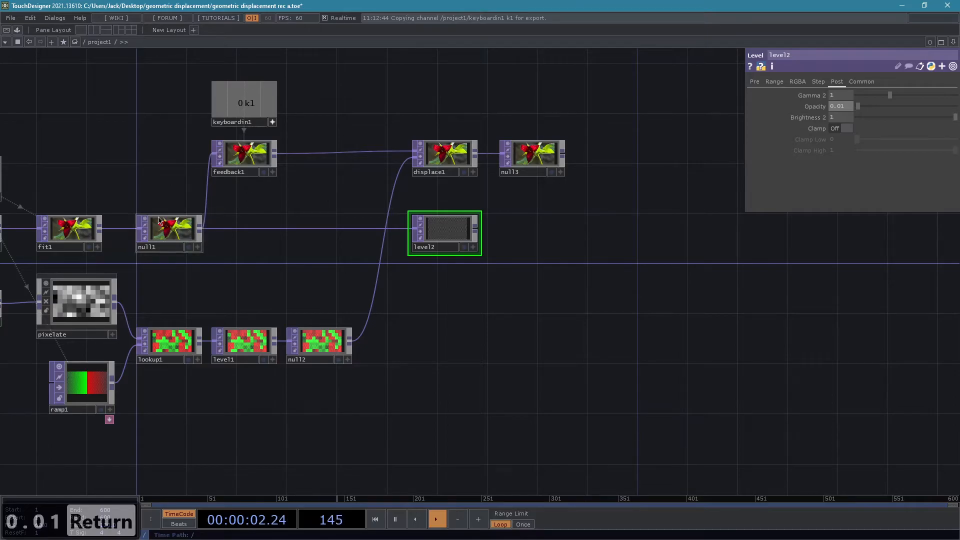
# - Add a Null TOP after level2, placed below null3
pyautogui.moveTo(532, 258); pyautogui.dragTo(502, 266)
pyautogui.hotkey('alt', 'n')
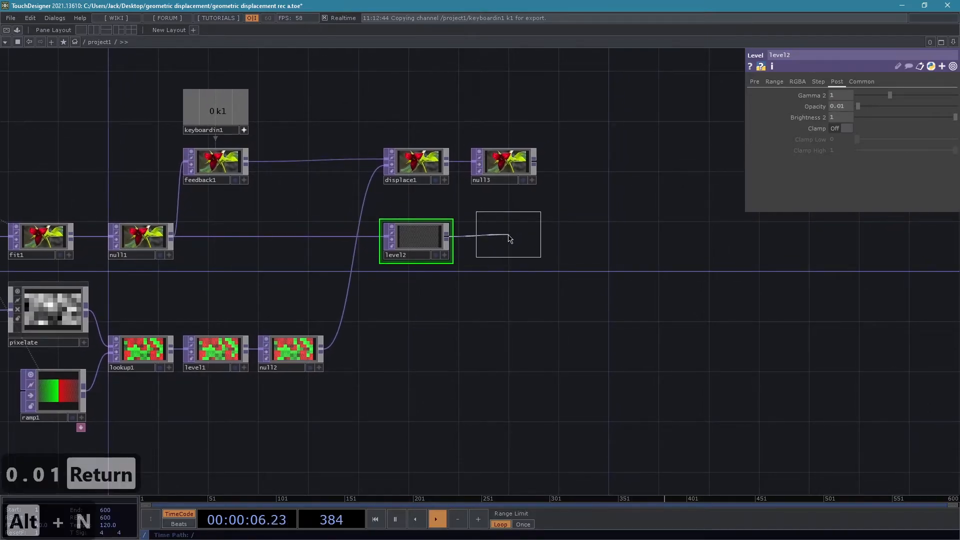
pyautogui.click(503, 241)
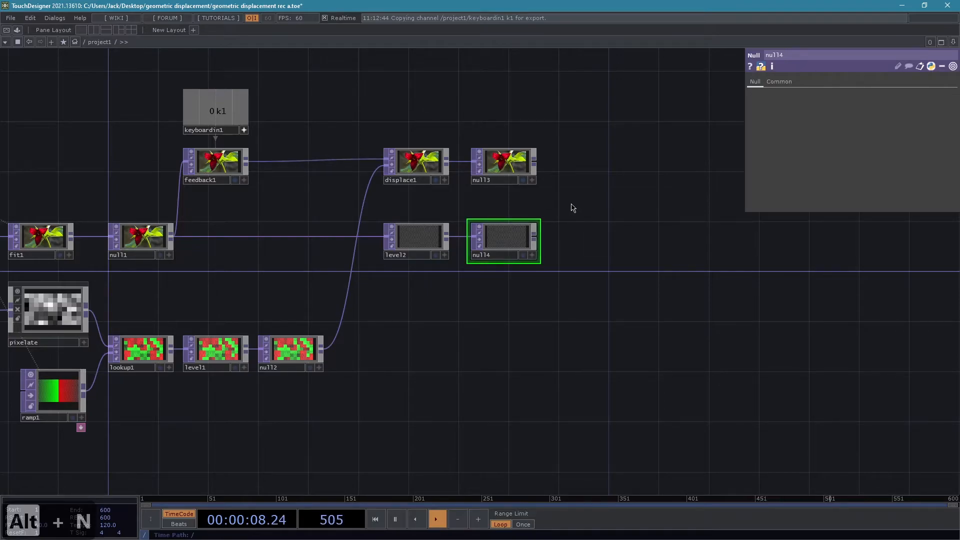
# - Add a Composite TOP beyond null3 and null4 and connect null4 as its first input and null3 as its second
pyautogui.press('Tab')
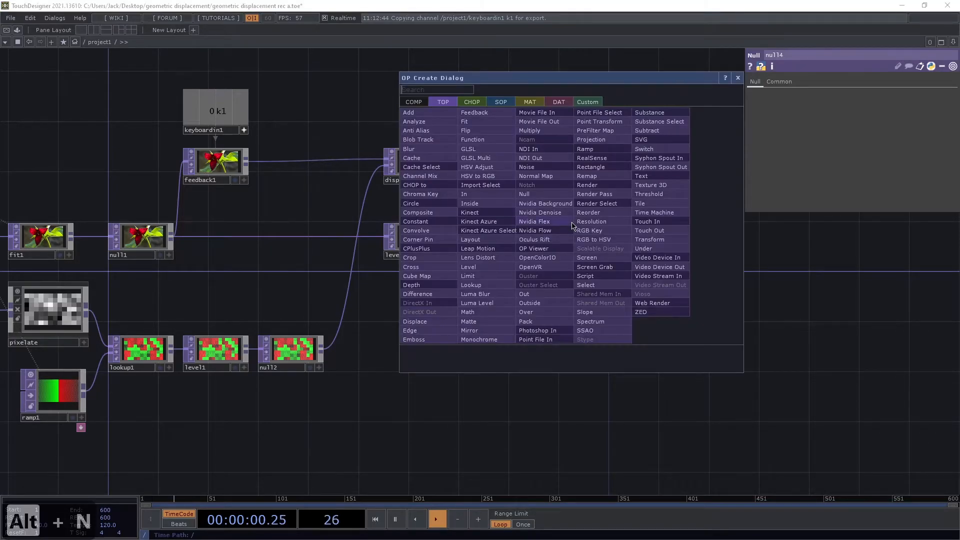
pyautogui.write('comp')
pyautogui.press('Return')
pyautogui.click(611, 214)
pyautogui.scroll(3, 538, 286)
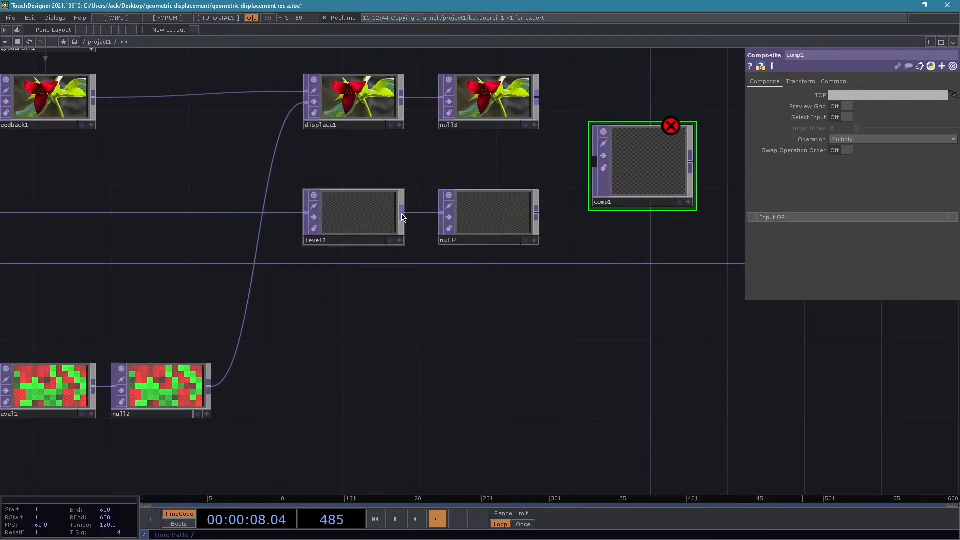
pyautogui.moveTo(538, 215); pyautogui.dragTo(595, 165)
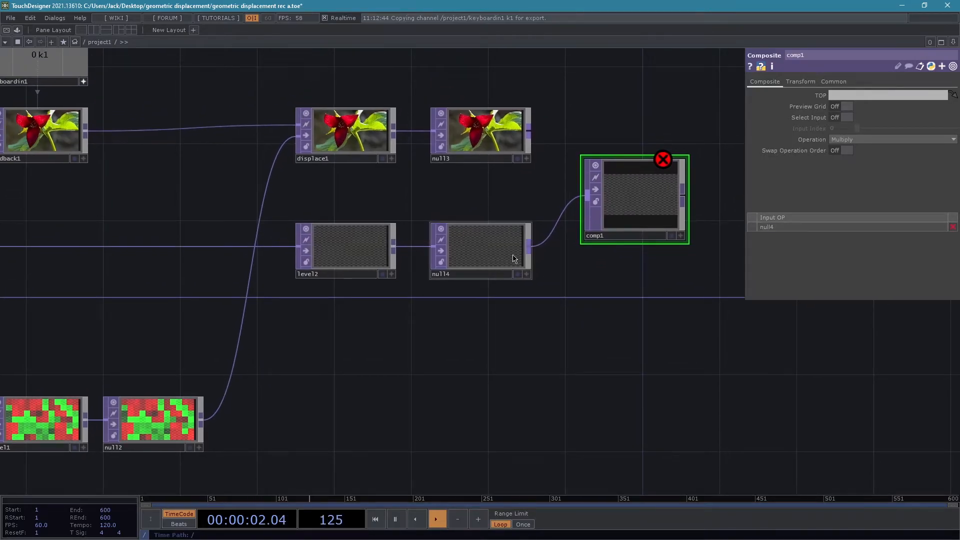
pyautogui.moveTo(391, 177); pyautogui.dragTo(447, 179)
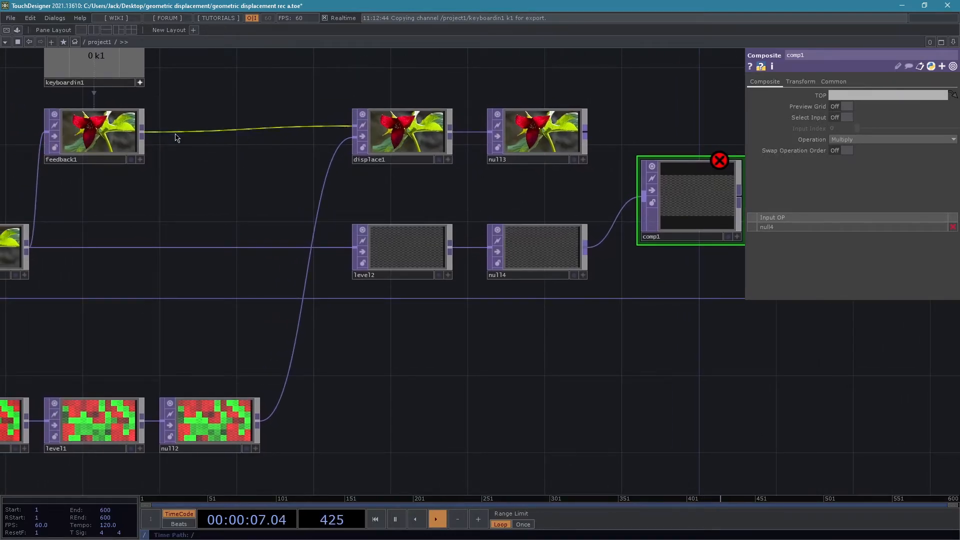
pyautogui.moveTo(586, 134); pyautogui.dragTo(646, 200)
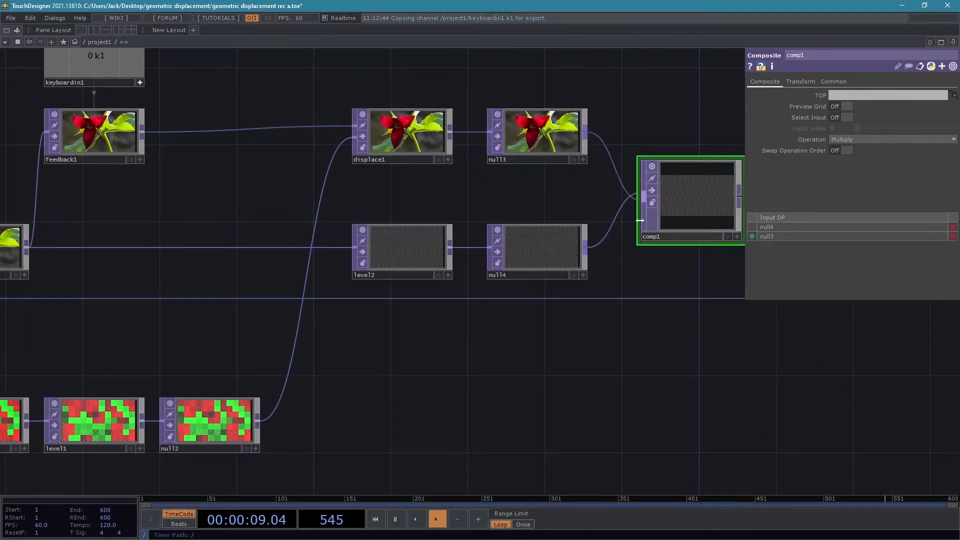
# - Undo the accidental Operation change on comp1 and set its Operation to Over
pyautogui.scroll(2, 631, 269)
pyautogui.moveTo(662, 264); pyautogui.dragTo(664, 263, button='middle')
pyautogui.moveTo(634, 276); pyautogui.dragTo(547, 331)
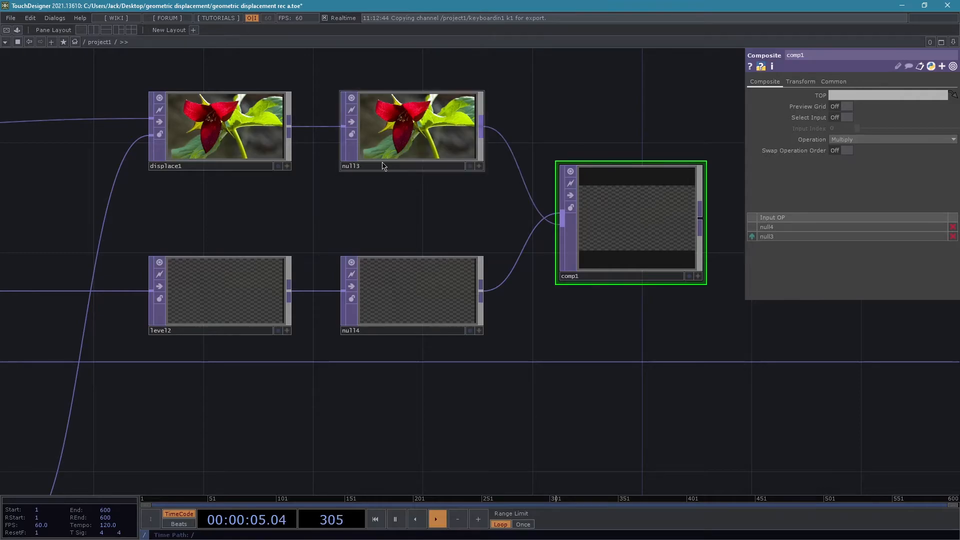
pyautogui.scroll(-2, 418, 205)
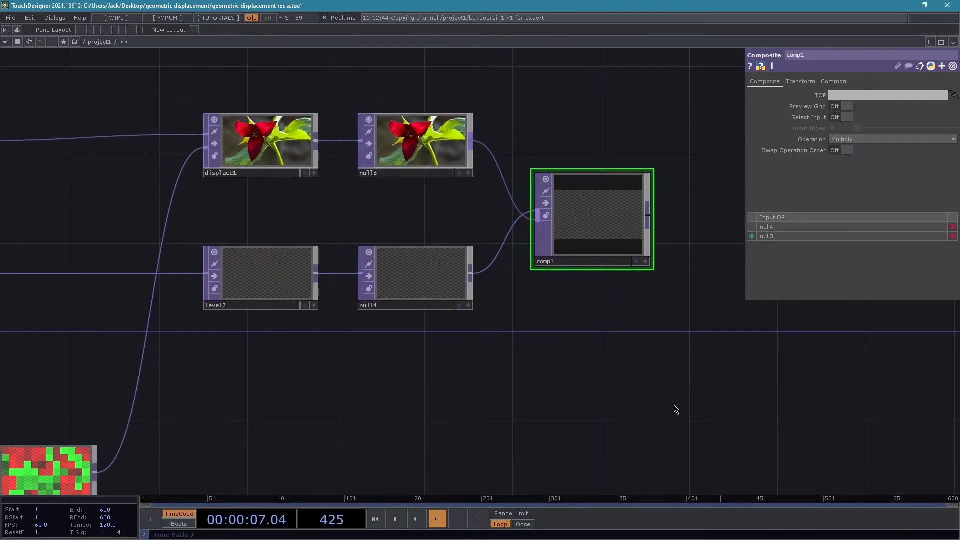
pyautogui.hotkey('ctrl', 'z')
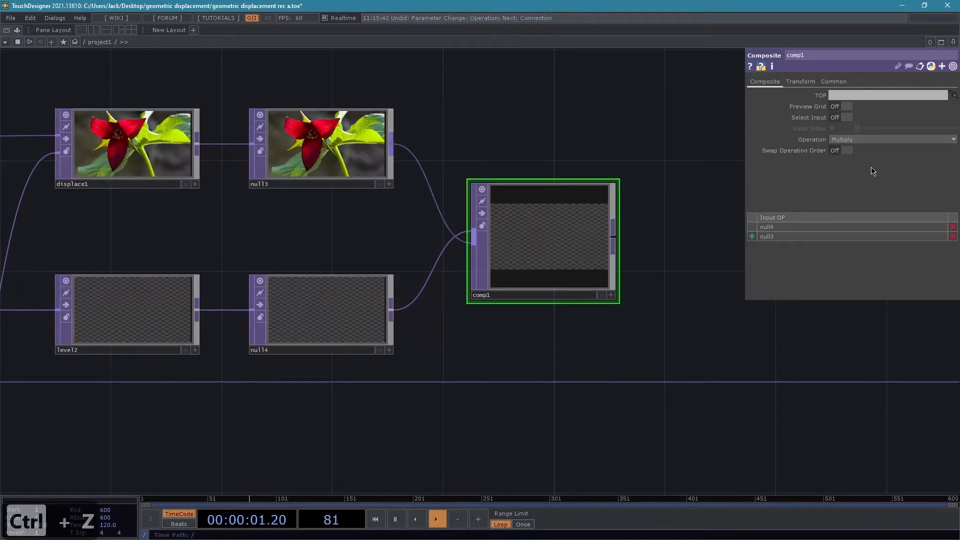
pyautogui.click(877, 139)
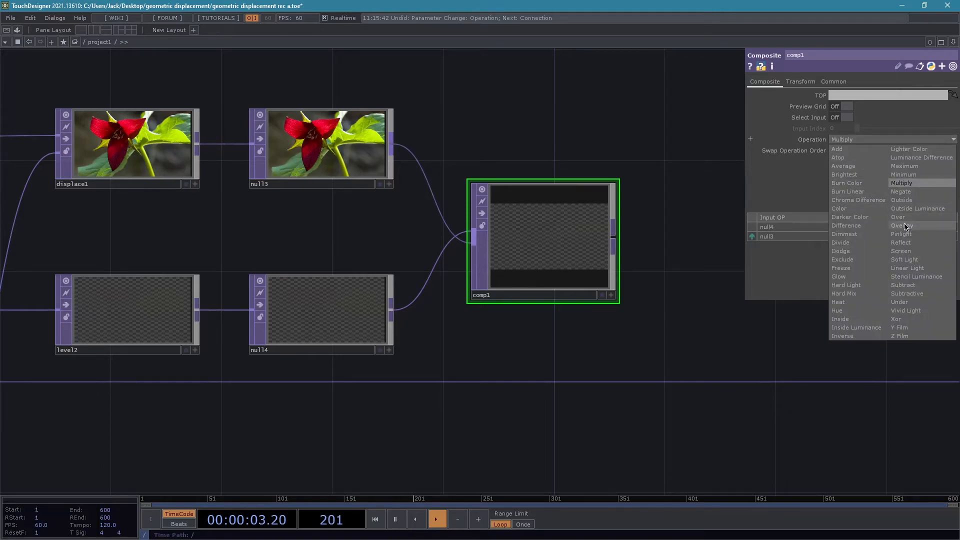
pyautogui.click(904, 216)
# - Add an RGB Key TOP after comp1 and reduce the height of the comp1 node to match its neighbours
pyautogui.scroll(-4, 625, 325)
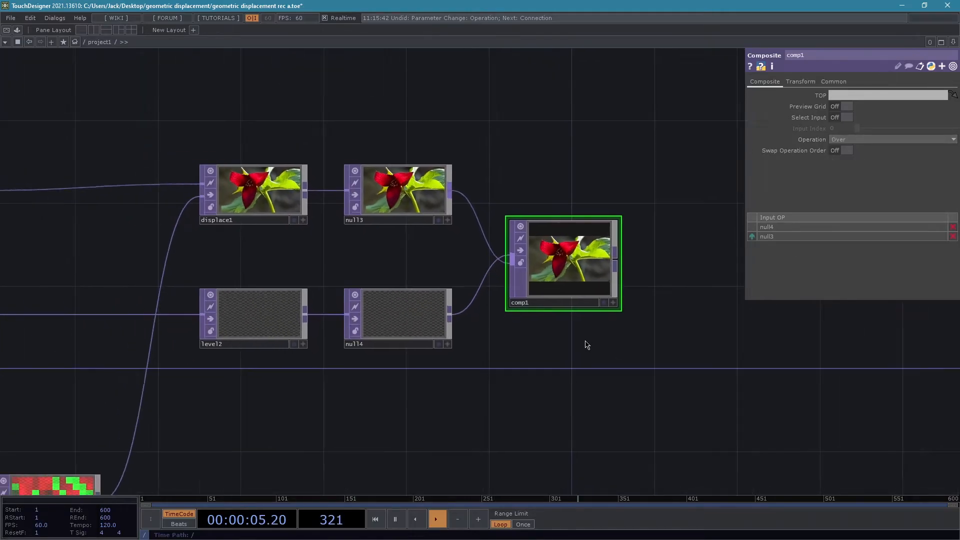
pyautogui.moveTo(614, 345); pyautogui.dragTo(689, 352)
pyautogui.moveTo(661, 395); pyautogui.dragTo(444, 403)
pyautogui.rightClick(471, 283)
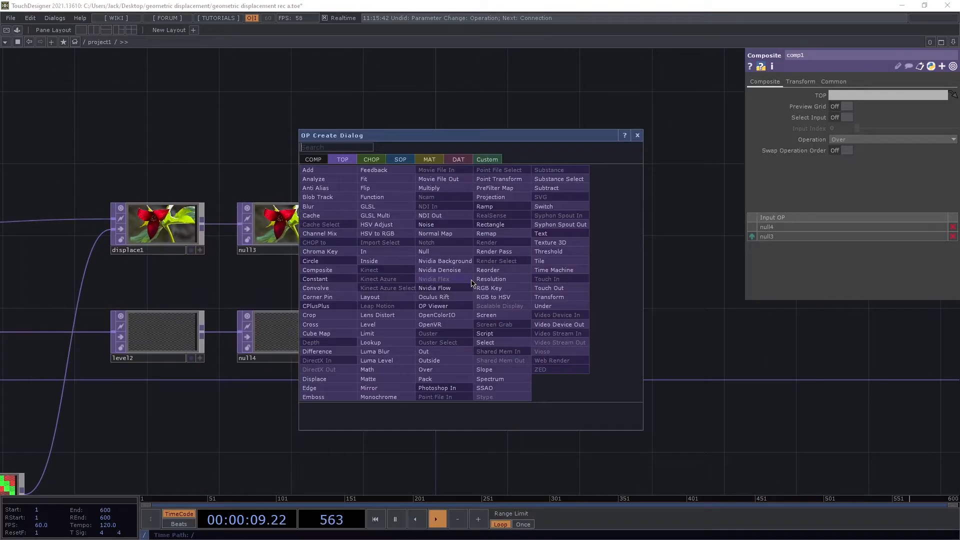
pyautogui.write('rgb k')
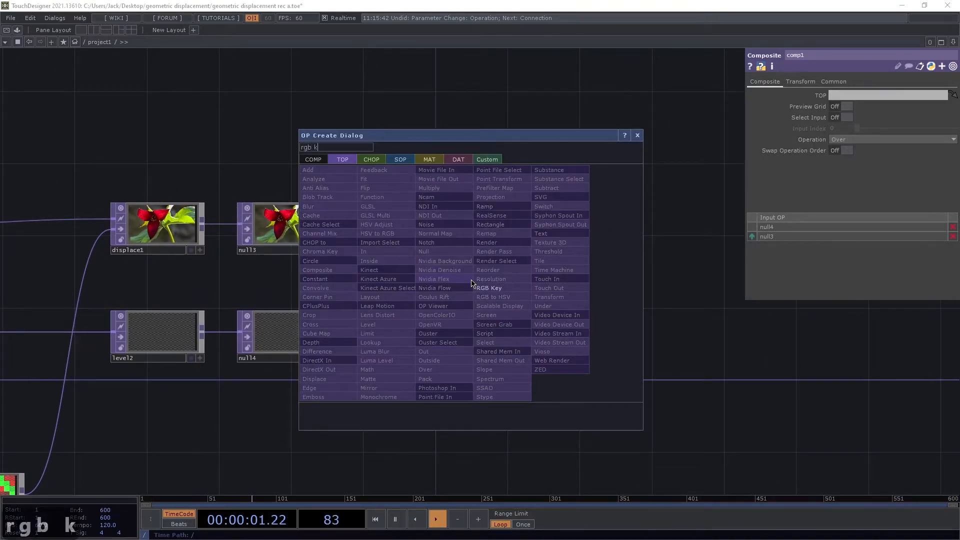
pyautogui.click(488, 288)
pyautogui.click(540, 285)
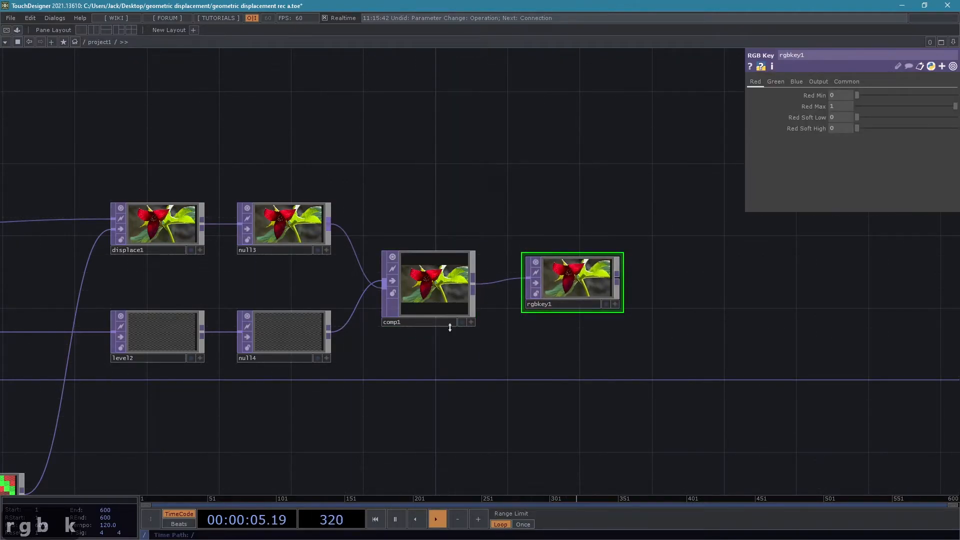
pyautogui.moveTo(448, 329); pyautogui.dragTo(439, 271)
pyautogui.moveTo(575, 384); pyautogui.dragTo(512, 381)
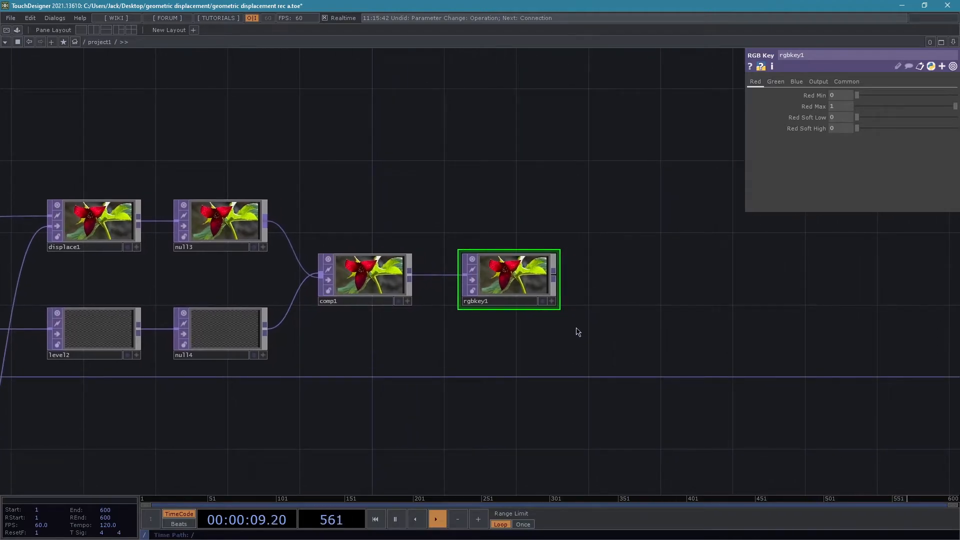
# - Add a Null TOP after rgbkey1 with a small gap and show its output as the network background
pyautogui.moveTo(580, 278); pyautogui.dragTo(526, 262)
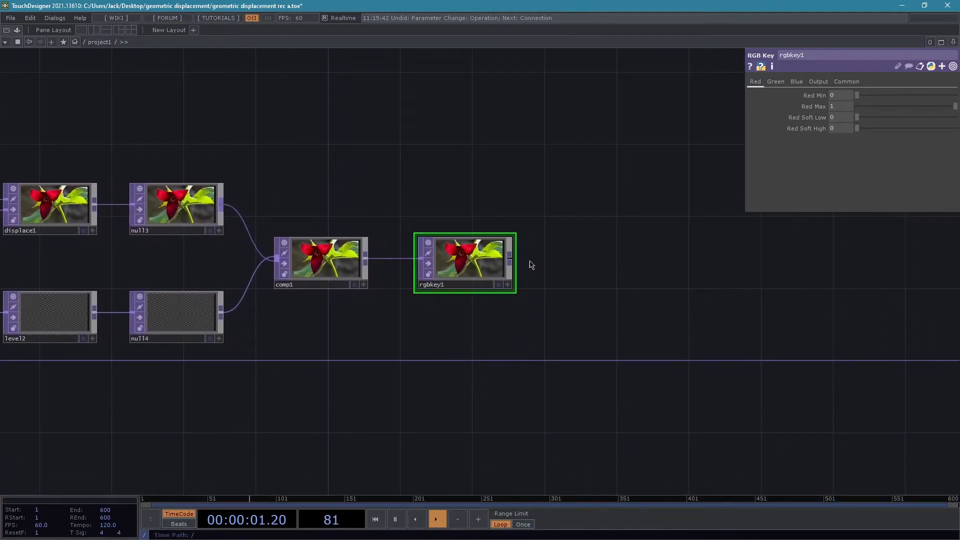
pyautogui.hotkey('alt', 'n')
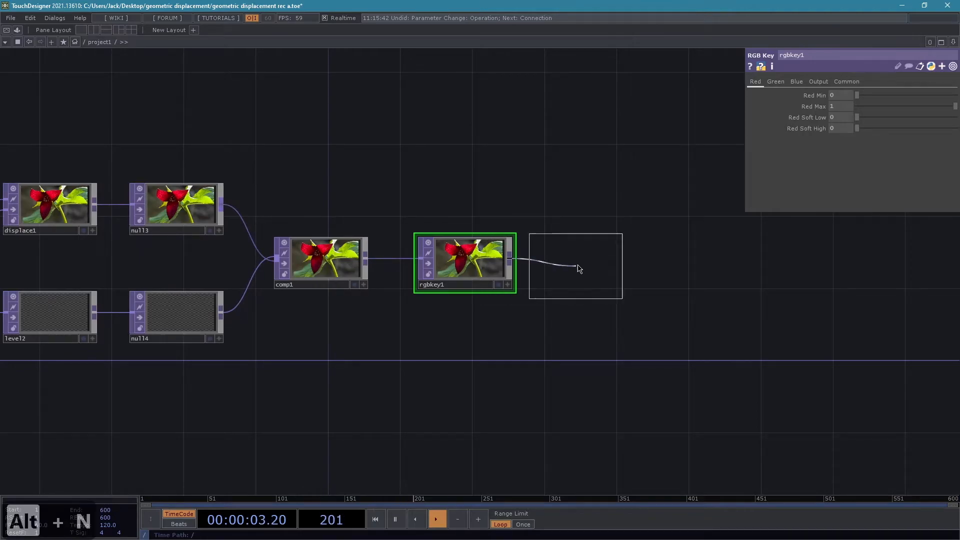
pyautogui.click(579, 268)
pyautogui.moveTo(579, 268); pyautogui.dragTo(616, 268)
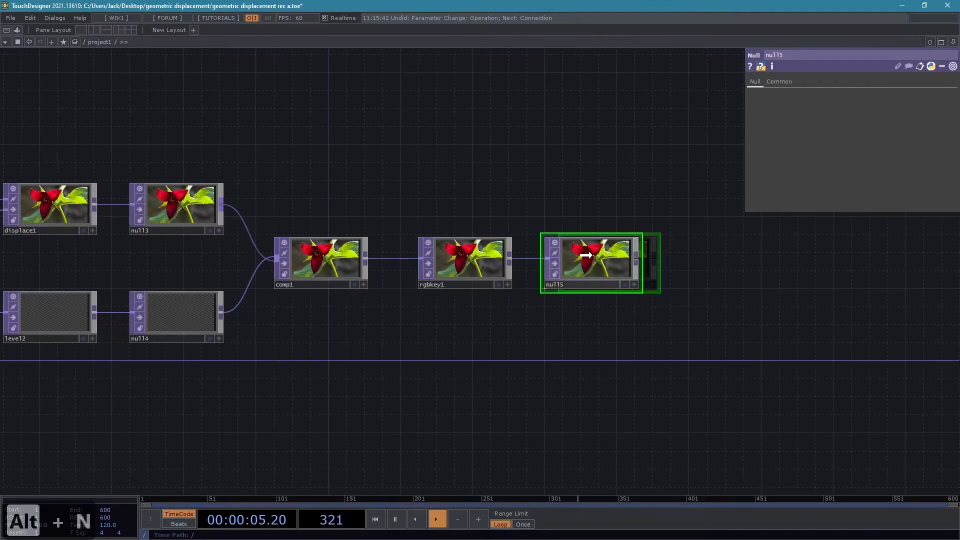
pyautogui.click(643, 284)
pyautogui.moveTo(606, 353); pyautogui.dragTo(749, 360)
pyautogui.moveTo(680, 360); pyautogui.dragTo(665, 364, button='middle')
pyautogui.moveTo(663, 359); pyautogui.dragTo(719, 309)
pyautogui.moveTo(702, 325); pyautogui.dragTo(683, 330, button='middle')
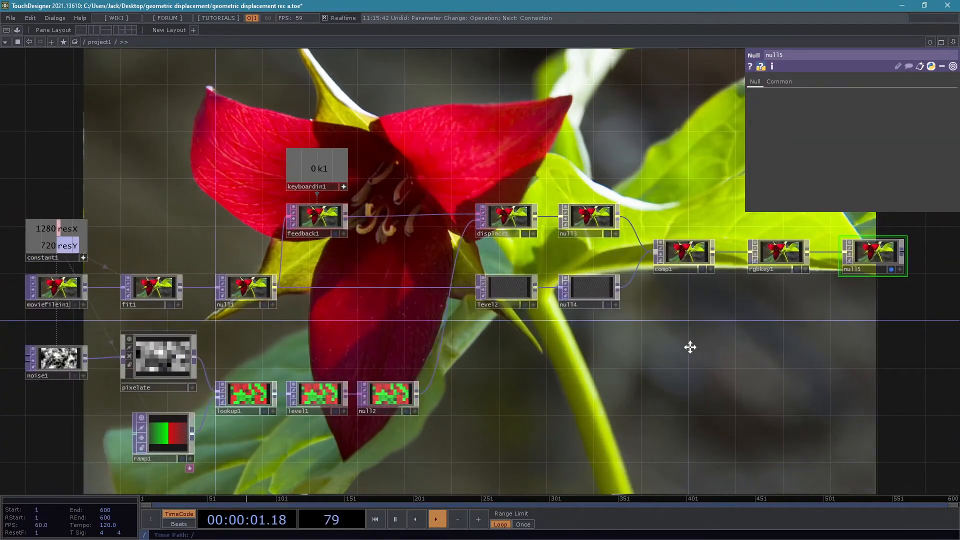
pyautogui.moveTo(697, 347); pyautogui.dragTo(671, 358)
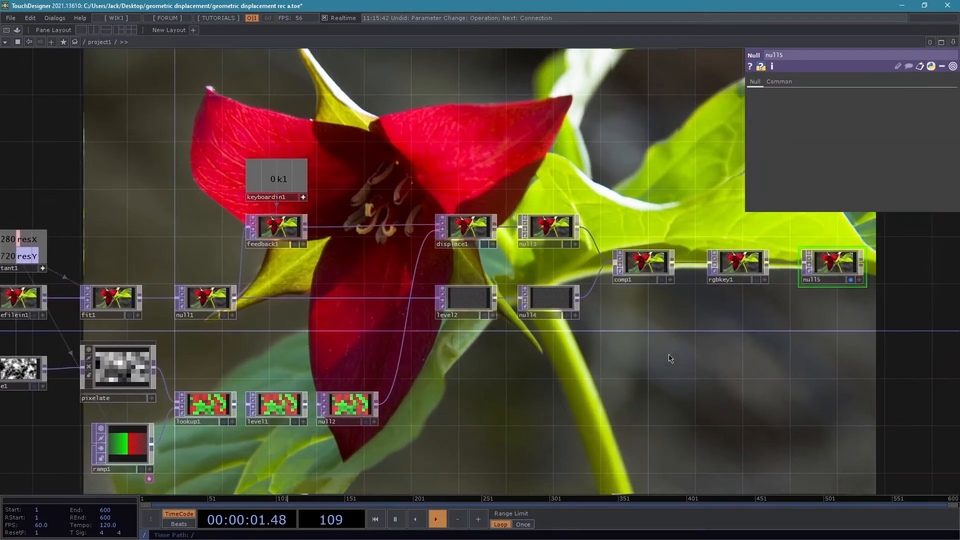
# - Set comp1 as the target TOP of feedback1 to close the feedback loop
pyautogui.click(644, 266)
pyautogui.moveTo(644, 267); pyautogui.dragTo(271, 232)
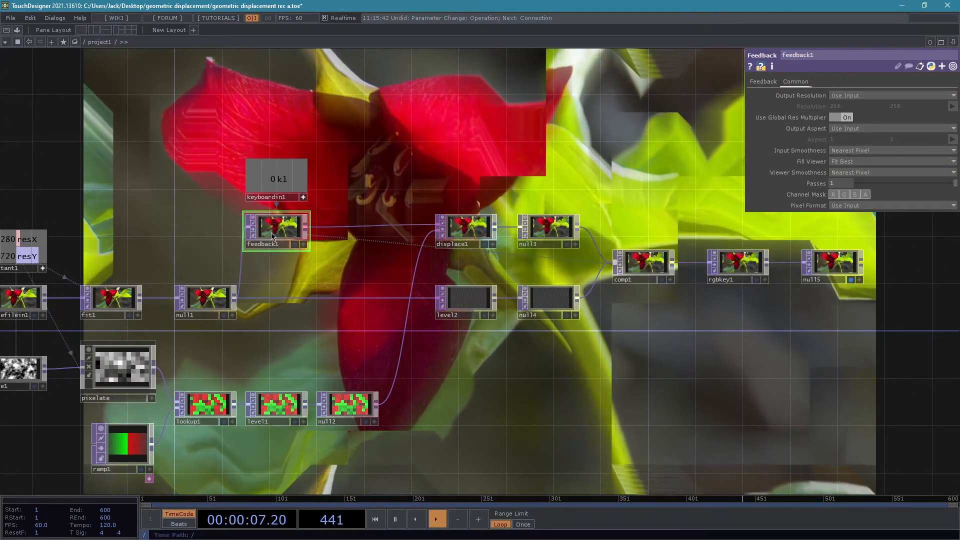
# - Examine how the feedback displacement builds up in the background output and review the network chain
pyautogui.moveTo(427, 343); pyautogui.dragTo(320, 255)
pyautogui.moveTo(414, 399); pyautogui.dragTo(319, 214)
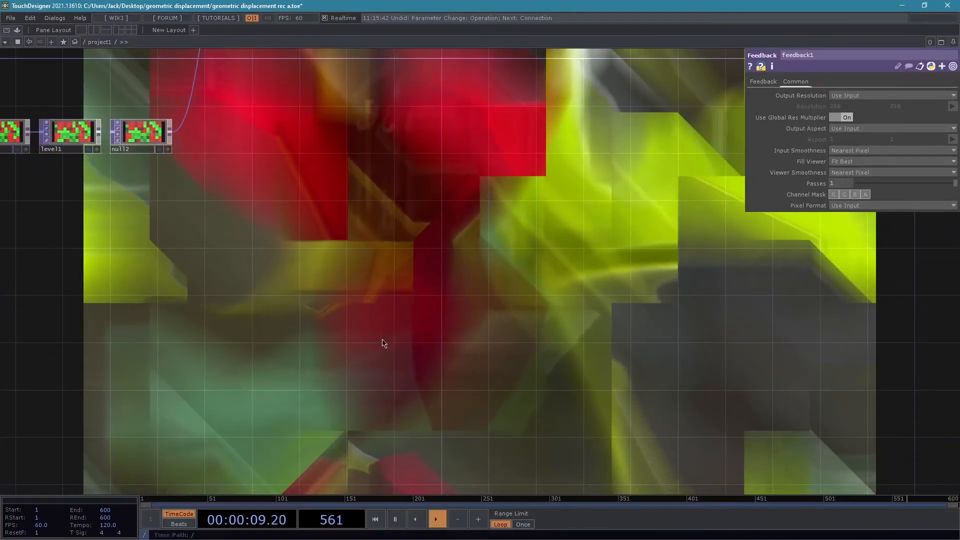
pyautogui.moveTo(377, 337); pyautogui.dragTo(313, 272)
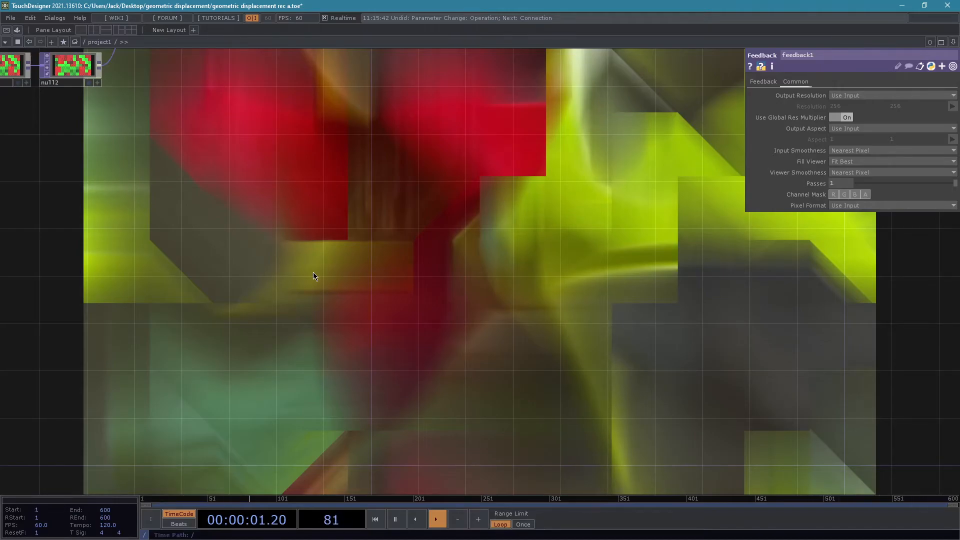
pyautogui.moveTo(311, 201); pyautogui.dragTo(492, 396)
pyautogui.moveTo(428, 386); pyautogui.dragTo(464, 430)
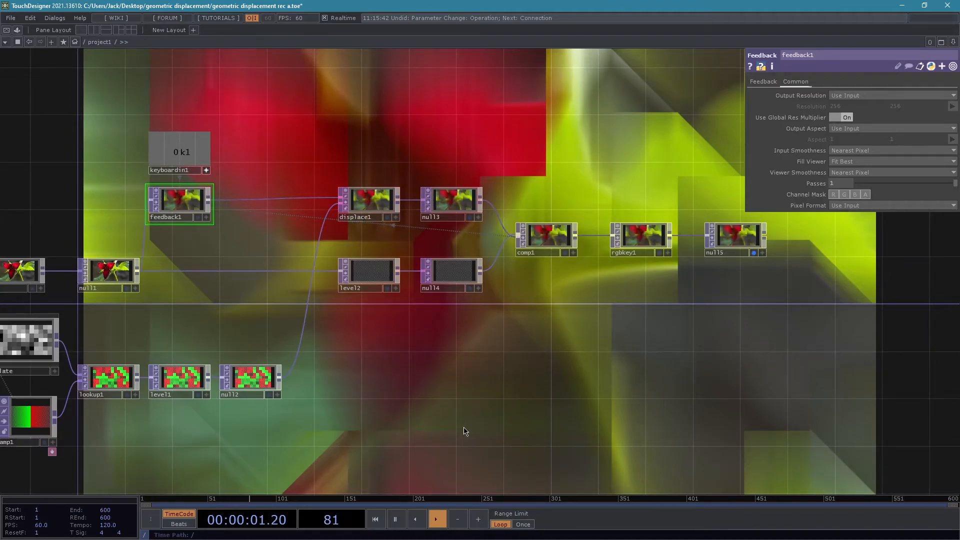
pyautogui.moveTo(407, 433); pyautogui.dragTo(446, 429)
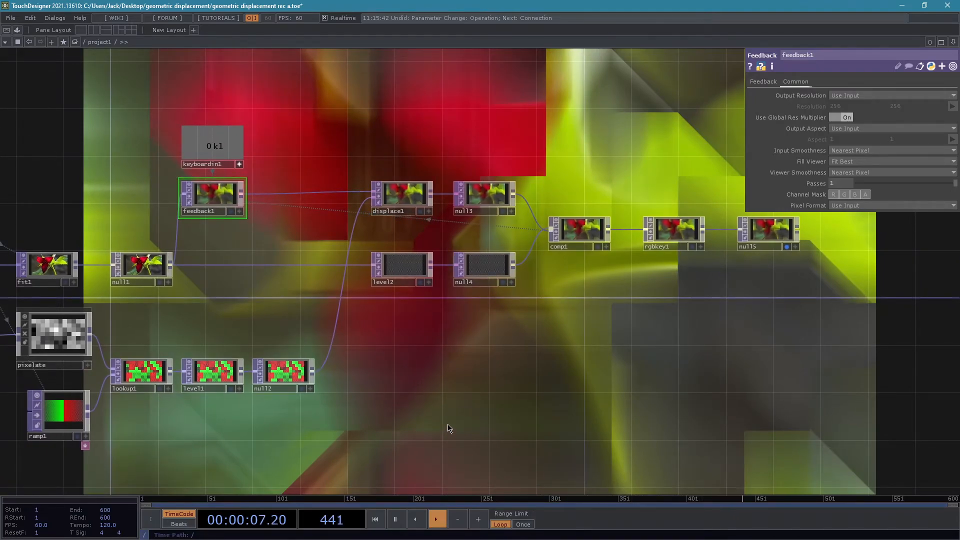
pyautogui.moveTo(404, 437); pyautogui.dragTo(482, 388)
pyautogui.moveTo(618, 363); pyautogui.dragTo(501, 280)
pyautogui.moveTo(556, 398); pyautogui.dragTo(593, 332)
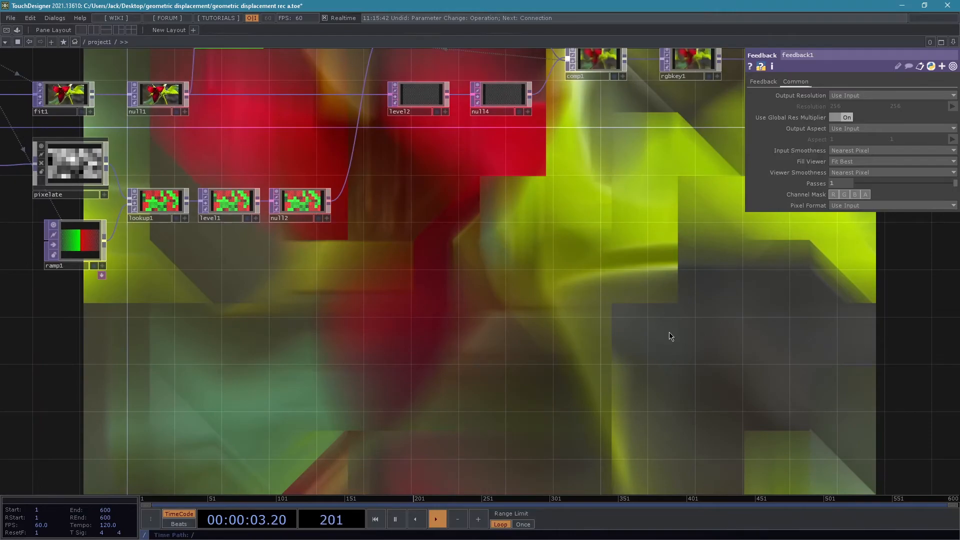
pyautogui.moveTo(557, 376); pyautogui.dragTo(646, 398)
pyautogui.moveTo(353, 374); pyautogui.dragTo(476, 366)
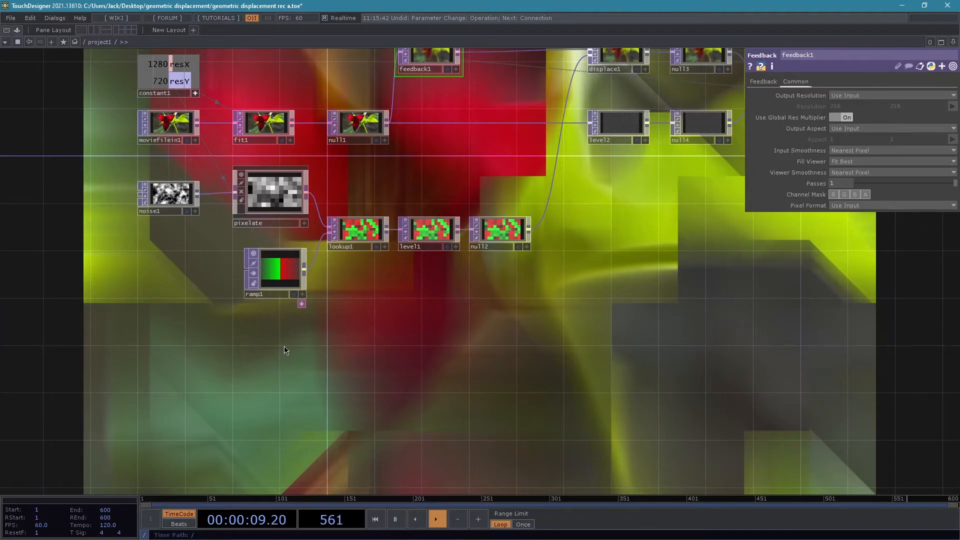
pyautogui.moveTo(284, 349); pyautogui.dragTo(306, 346)
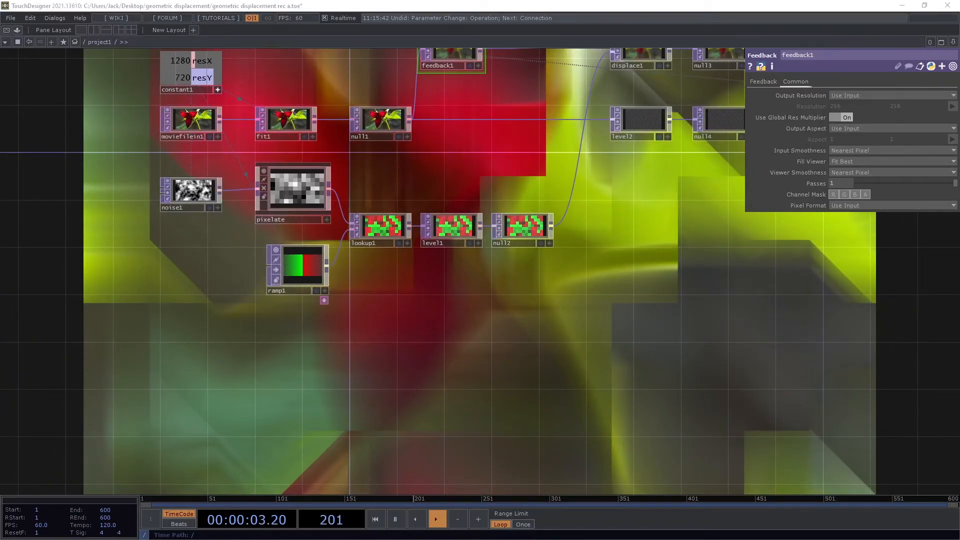
# - Duplicate the ramp1 TOP and place the copy directly below the original
pyautogui.moveTo(443, 352); pyautogui.dragTo(497, 324)
pyautogui.scroll(4, 499, 317)
pyautogui.moveTo(505, 250); pyautogui.dragTo(638, 255)
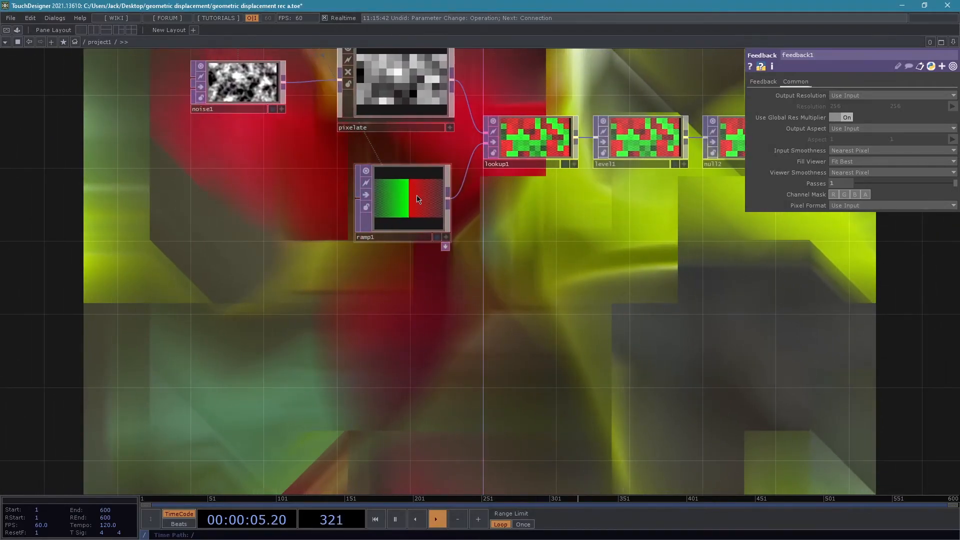
pyautogui.click(409, 196)
pyautogui.hotkey('ctrl', 'c')
pyautogui.hotkey('ctrl', 'v')
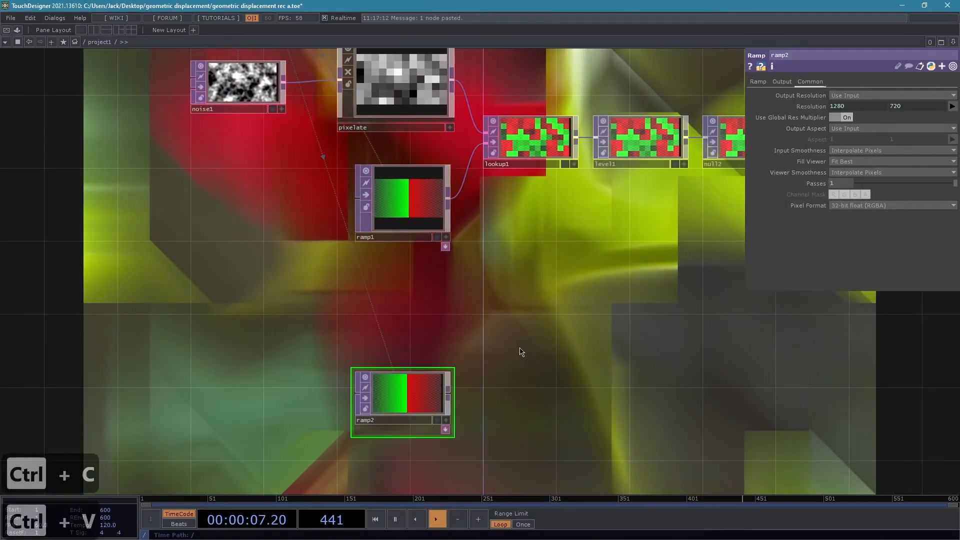
pyautogui.moveTo(527, 358); pyautogui.dragTo(525, 300)
pyautogui.moveTo(403, 344); pyautogui.dragTo(401, 261)
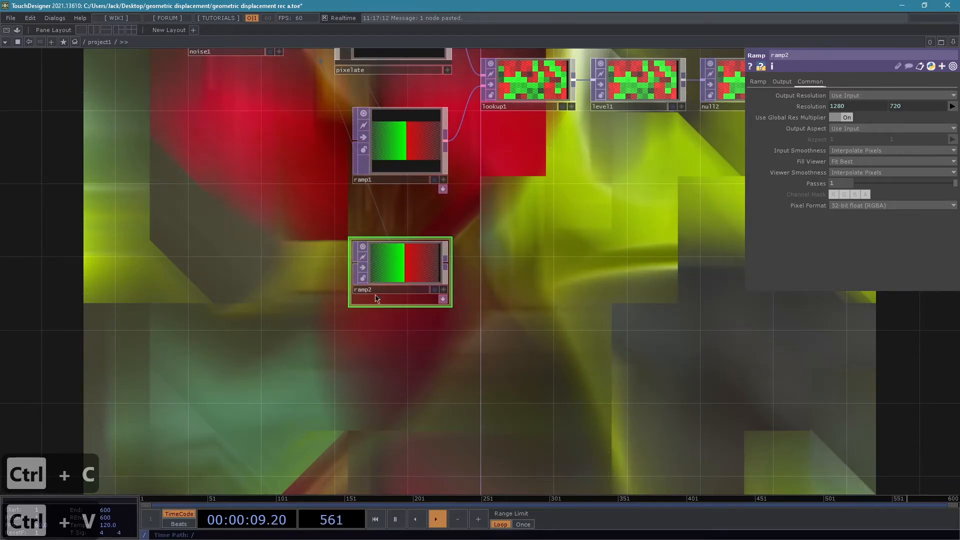
# - Expose the docked keys table of ramp2 and connect ramp2 to the second input of lookup1 in place of ramp1
pyautogui.click(443, 298)
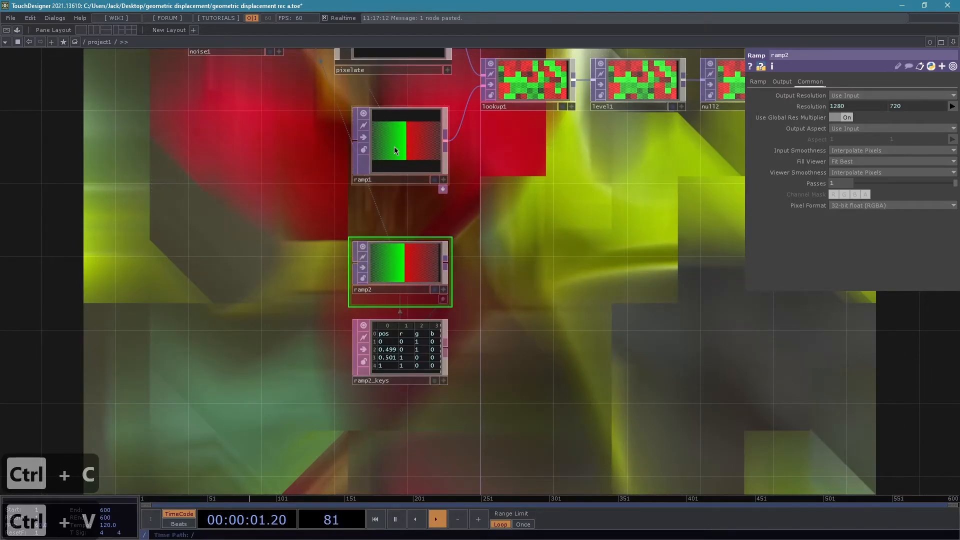
pyautogui.moveTo(544, 275); pyautogui.dragTo(484, 317)
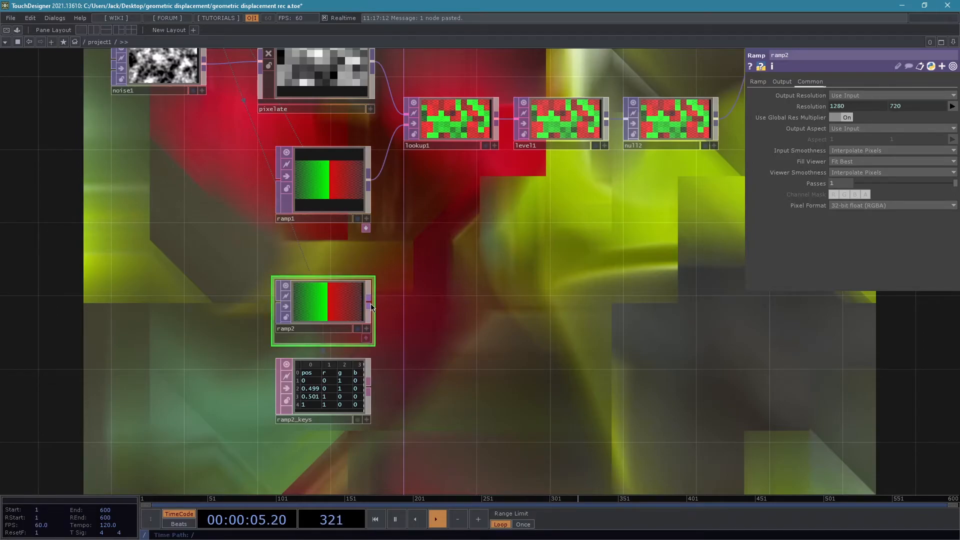
pyautogui.moveTo(370, 300); pyautogui.dragTo(403, 139)
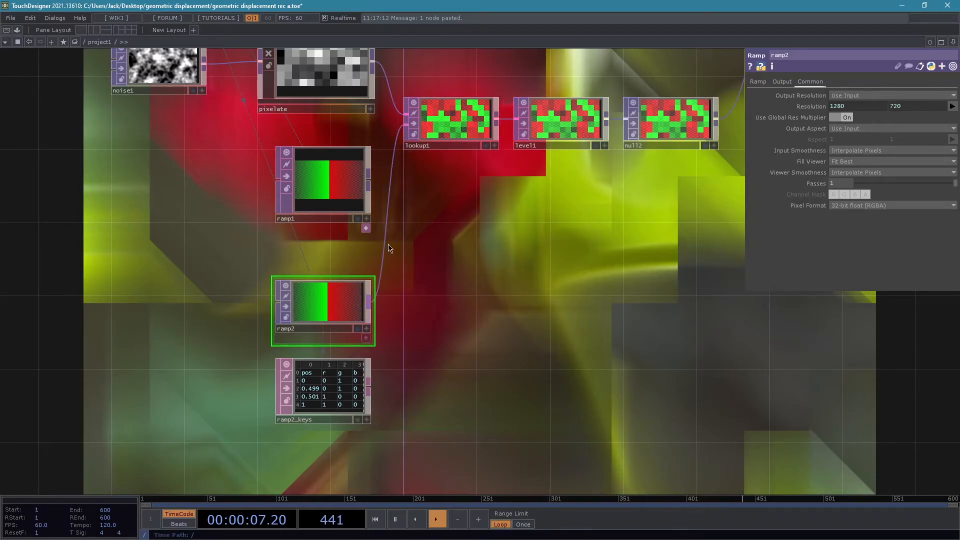
# - Make the ramp2_keys table editable and set the alpha of the key at position 0 to 1
pyautogui.scroll(5, 446, 261)
pyautogui.moveTo(444, 199); pyautogui.dragTo(467, 56)
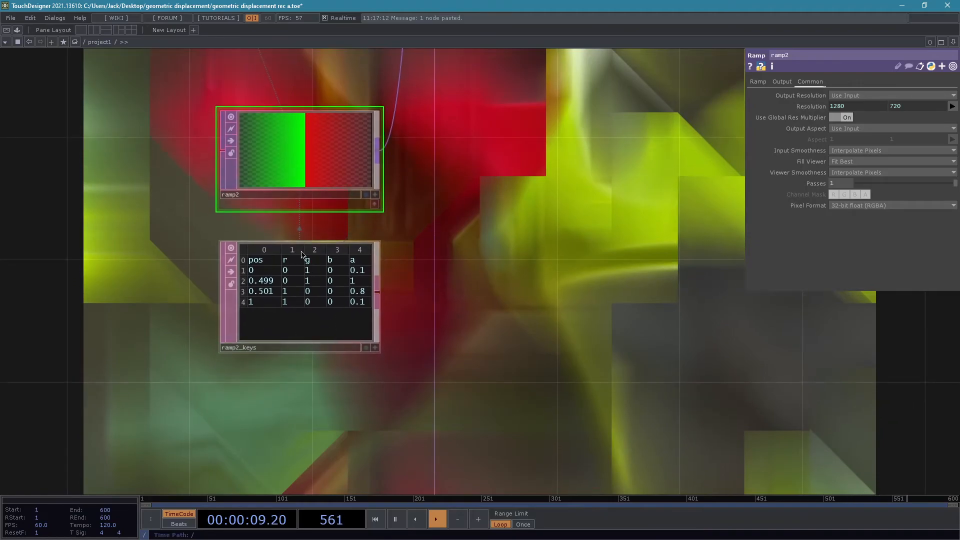
pyautogui.scroll(5, 415, 328)
pyautogui.moveTo(482, 325); pyautogui.dragTo(541, 342)
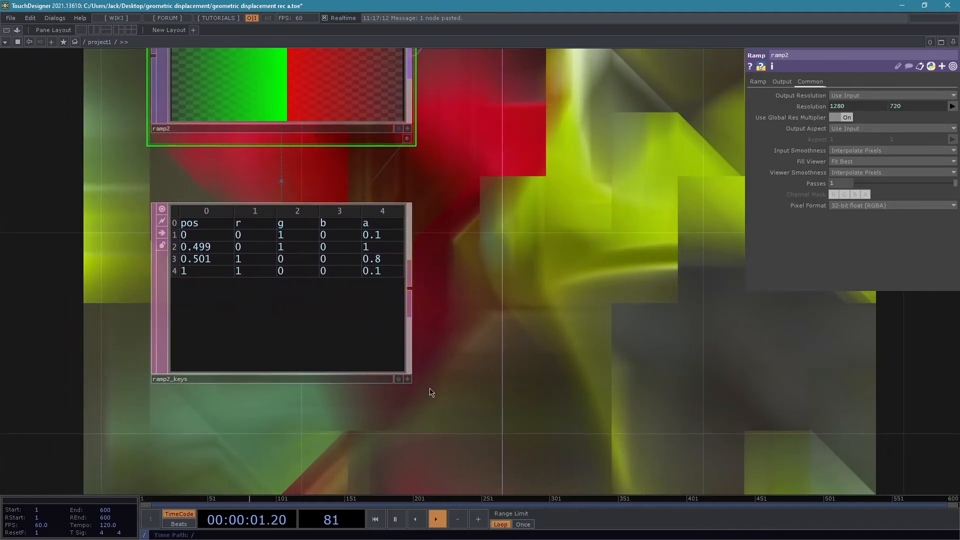
pyautogui.click(408, 379)
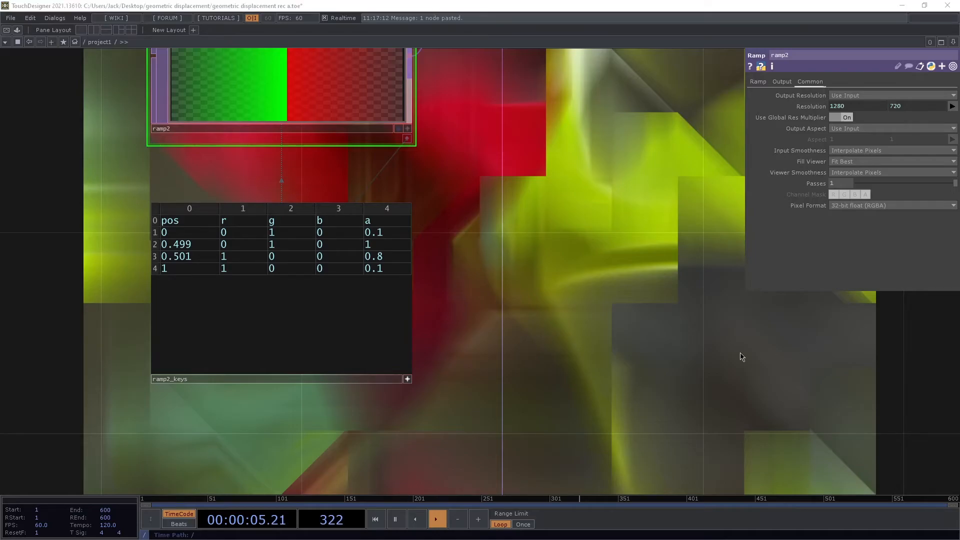
pyautogui.click(569, 371)
pyautogui.moveTo(528, 361); pyautogui.dragTo(582, 384)
pyautogui.moveTo(531, 289); pyautogui.dragTo(499, 338)
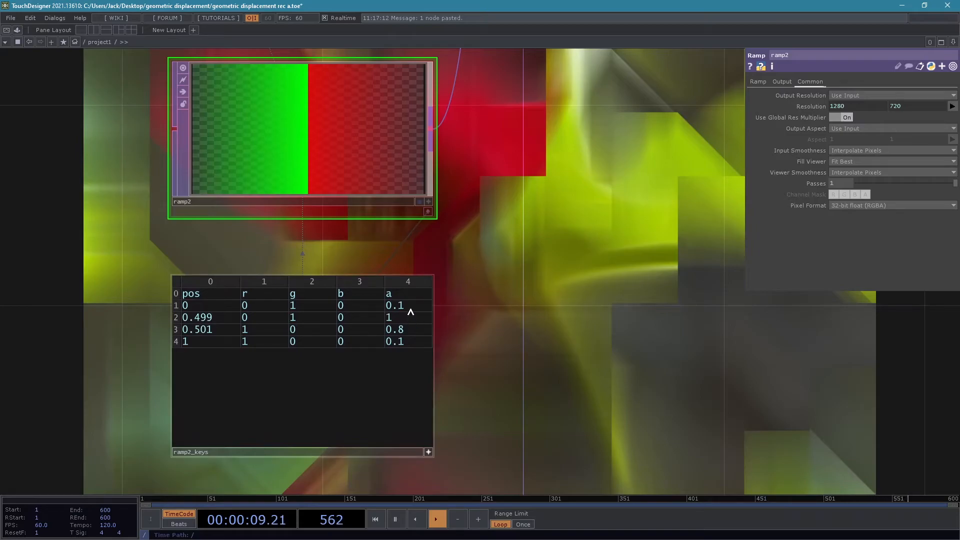
pyautogui.moveTo(621, 322); pyautogui.dragTo(523, 270)
pyautogui.click(315, 289)
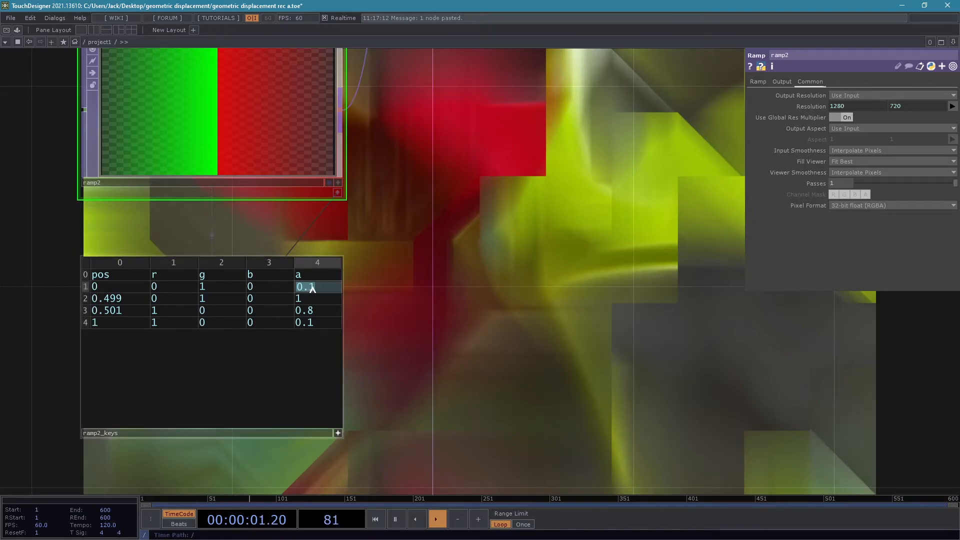
pyautogui.write('1')
pyautogui.press('Return')
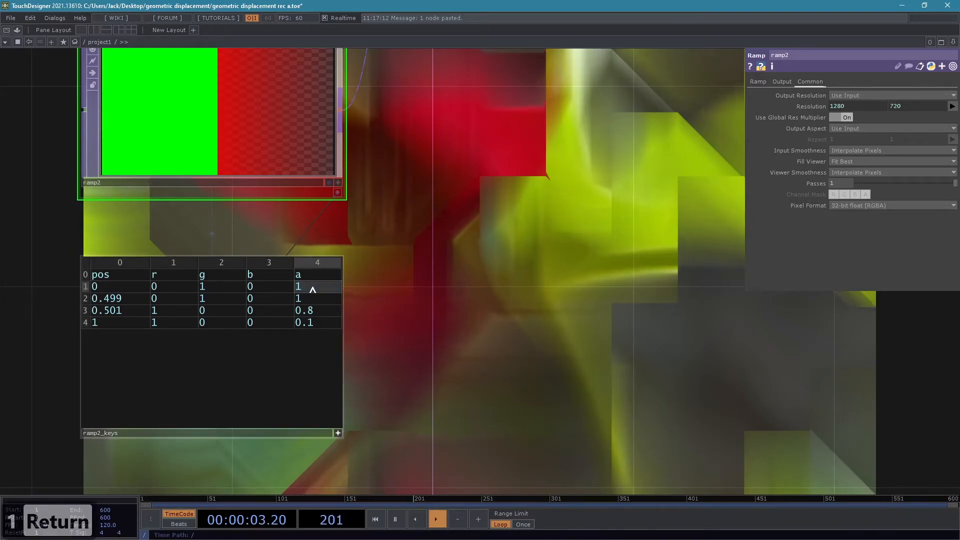
# - Set the positions of the second and third keys in ramp2_keys to 0.4 and 0.6
pyautogui.moveTo(301, 245); pyautogui.dragTo(291, 330)
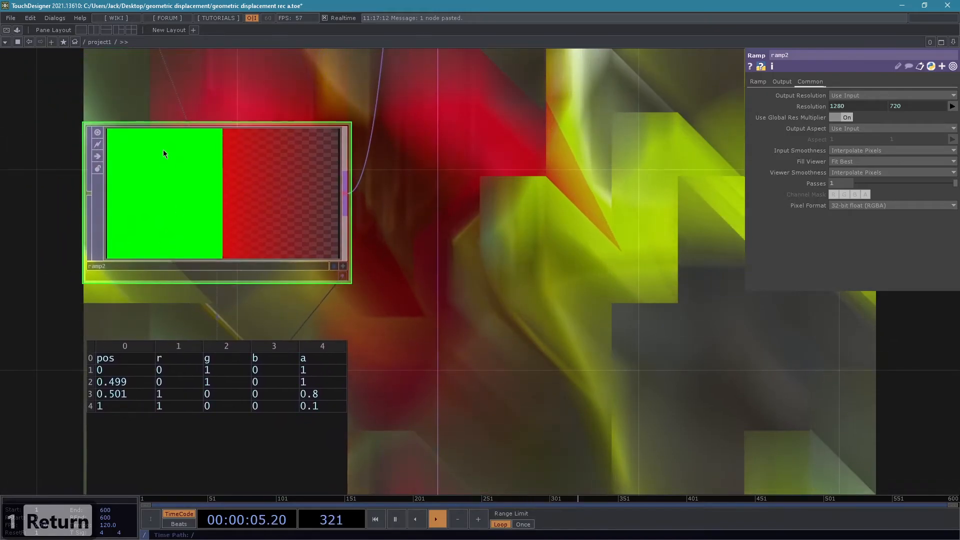
pyautogui.moveTo(454, 317); pyautogui.dragTo(394, 180)
pyautogui.moveTo(380, 302); pyautogui.dragTo(437, 289)
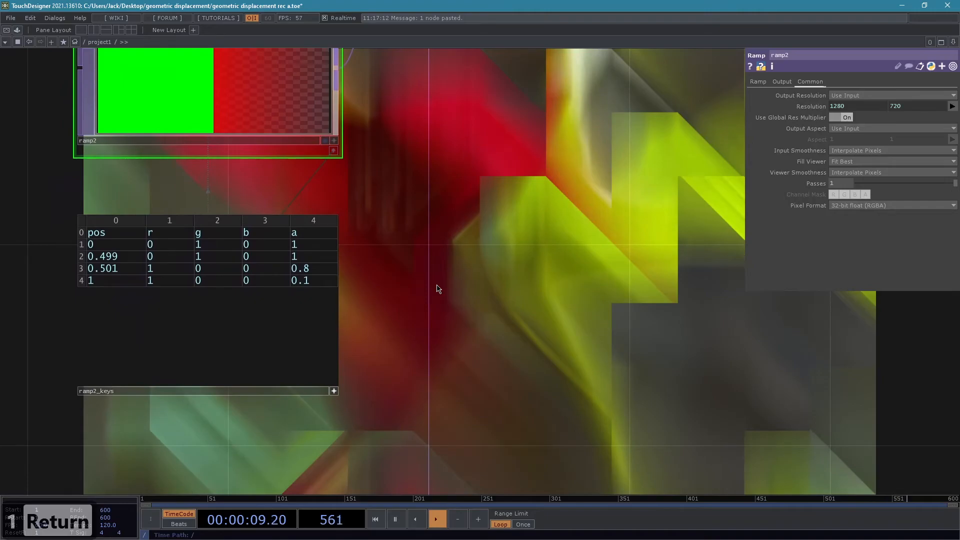
pyautogui.doubleClick(112, 257)
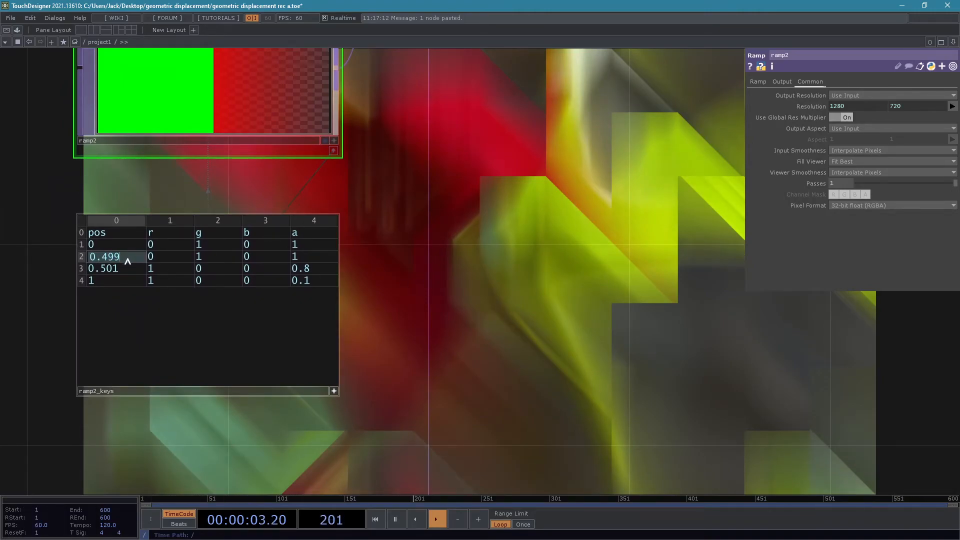
pyautogui.press('BackSpace')
pyautogui.press('BackSpace')
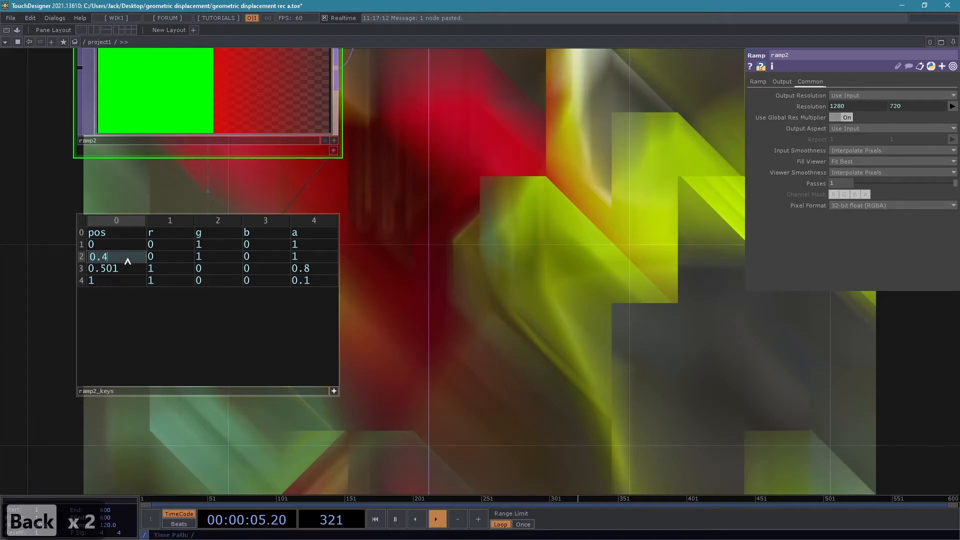
pyautogui.press('Return')
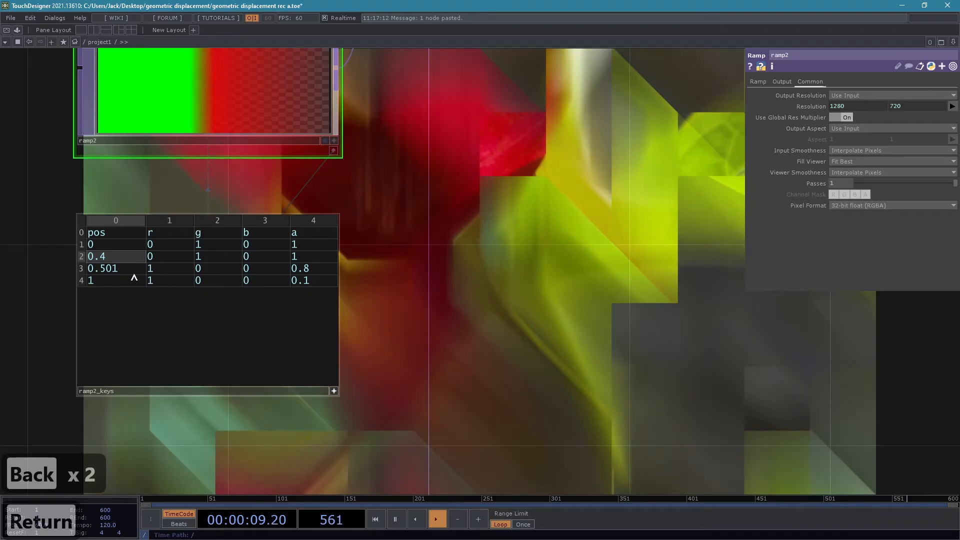
pyautogui.moveTo(128, 271); pyautogui.dragTo(101, 270)
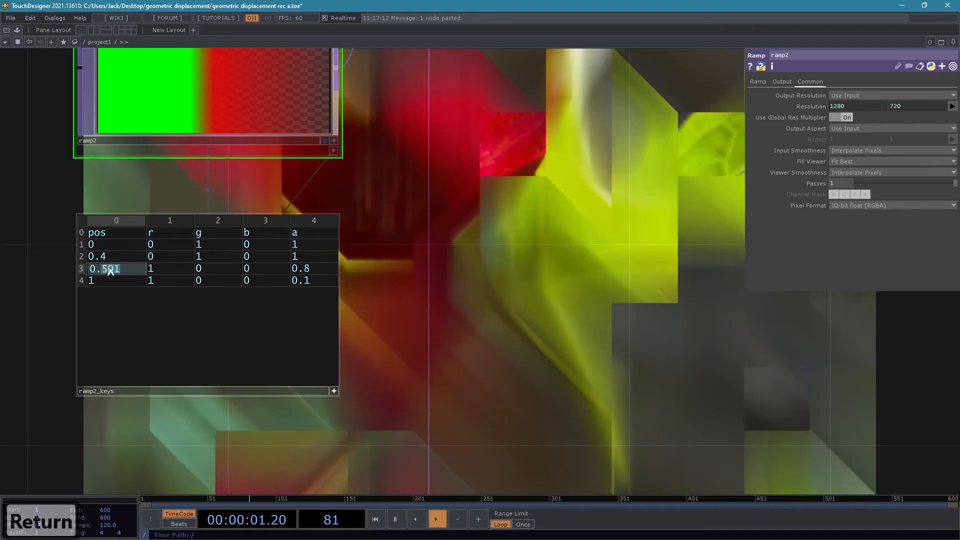
pyautogui.write('6')
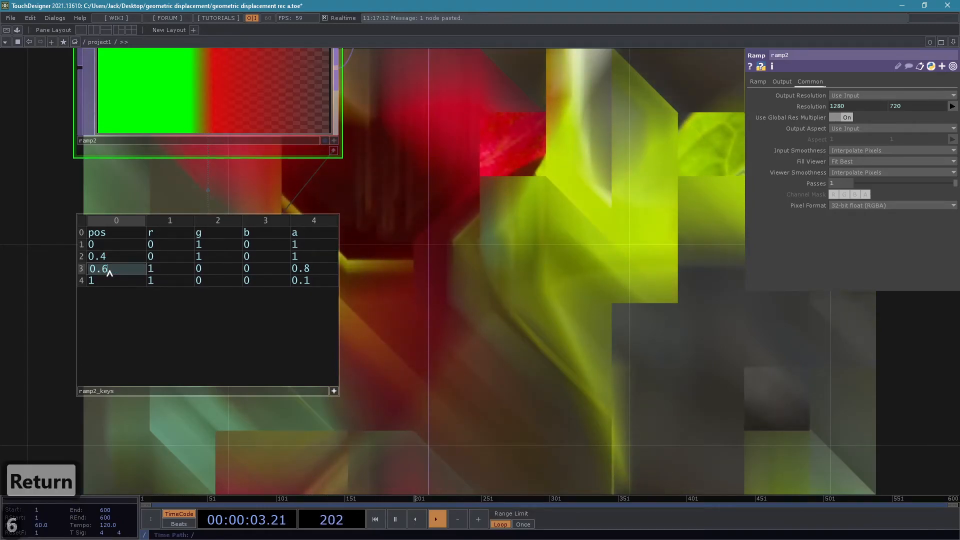
pyautogui.press('Return')
# - Set the alpha of the third key in ramp2_keys to 0.5 and end the table's editing mode
pyautogui.click(304, 269)
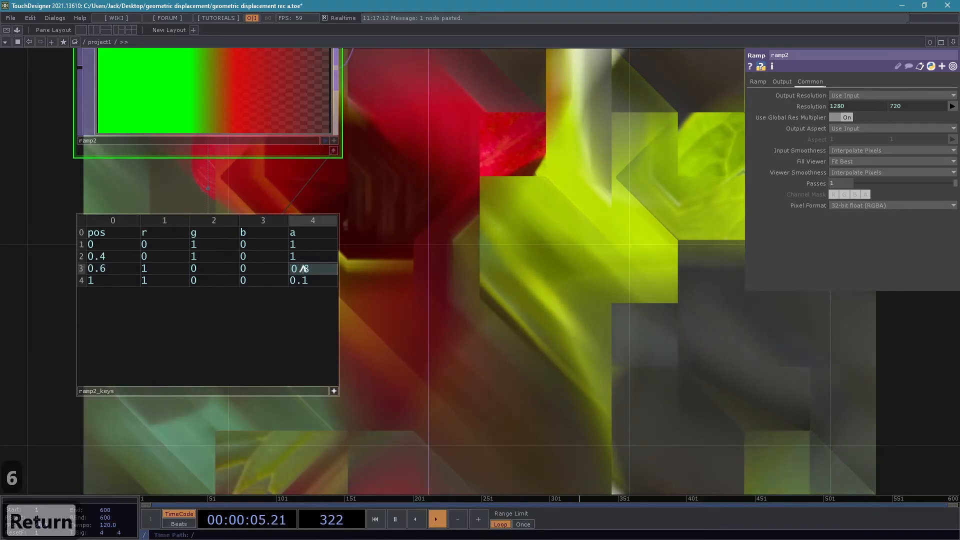
pyautogui.doubleClick(304, 269)
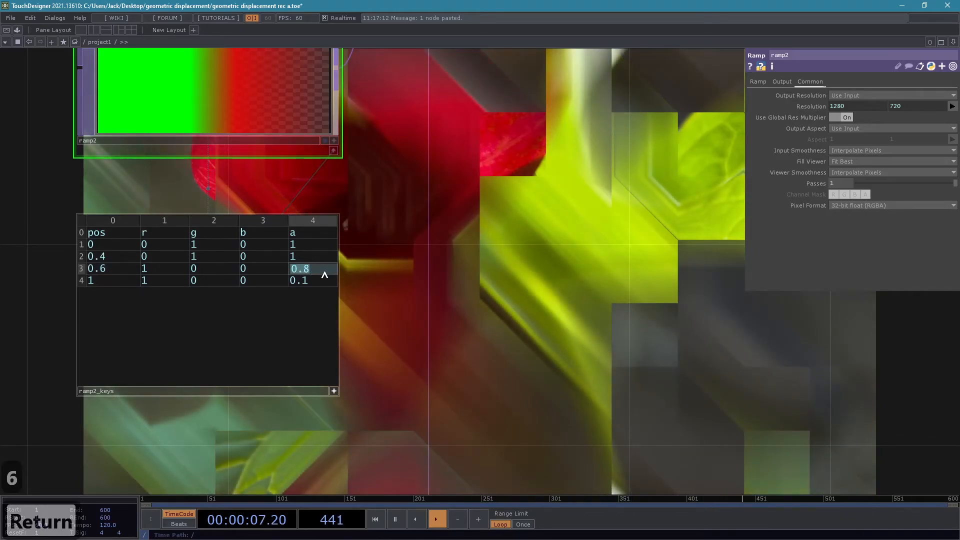
pyautogui.write('0.')
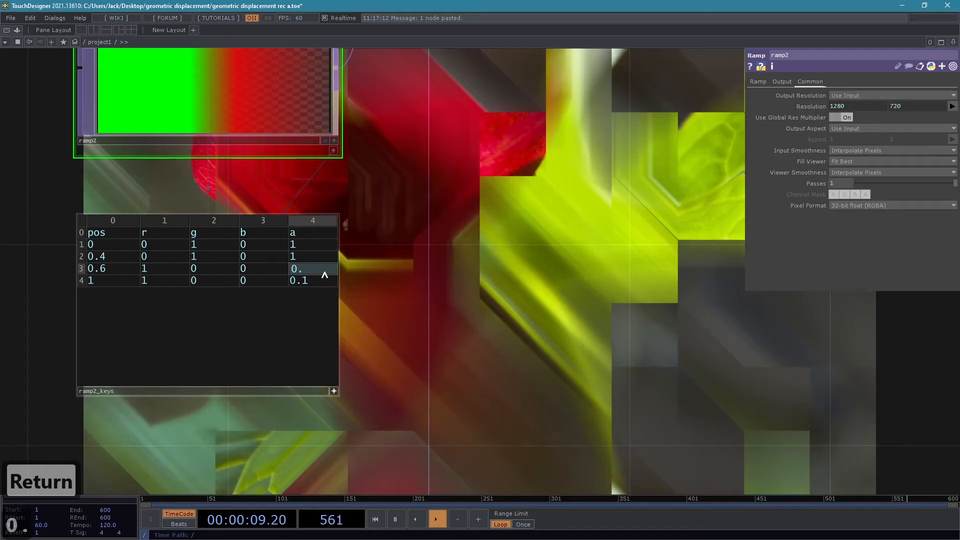
pyautogui.write('5')
pyautogui.press('Return')
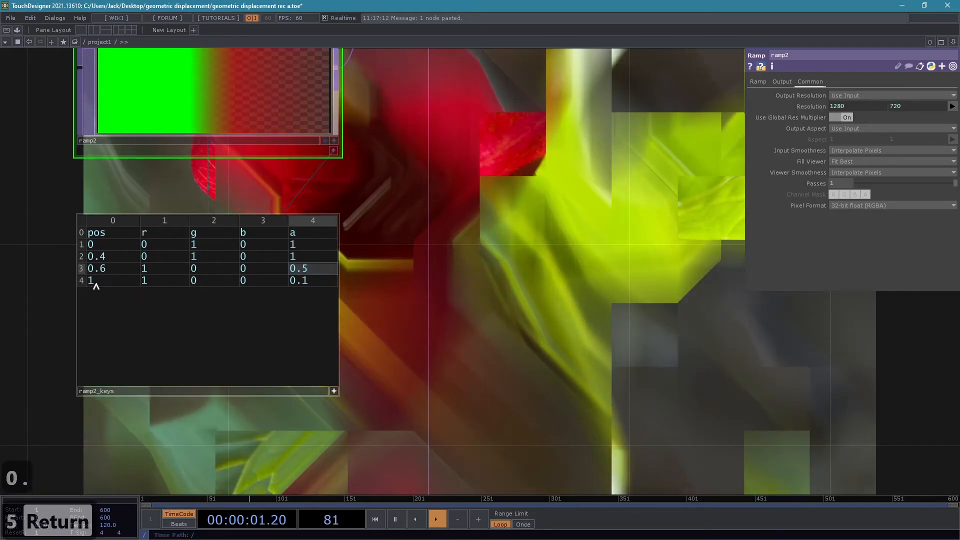
pyautogui.scroll(-1, 464, 296)
pyautogui.scroll(-3, 470, 291)
pyautogui.moveTo(488, 279); pyautogui.dragTo(372, 312)
pyautogui.click(263, 389)
# - Examine the background output for the effect of the edited ramp2 keys on the displacement
pyautogui.scroll(-4, 338, 300)
pyautogui.moveTo(249, 295); pyautogui.dragTo(119, 305)
pyautogui.moveTo(416, 268); pyautogui.dragTo(305, 112)
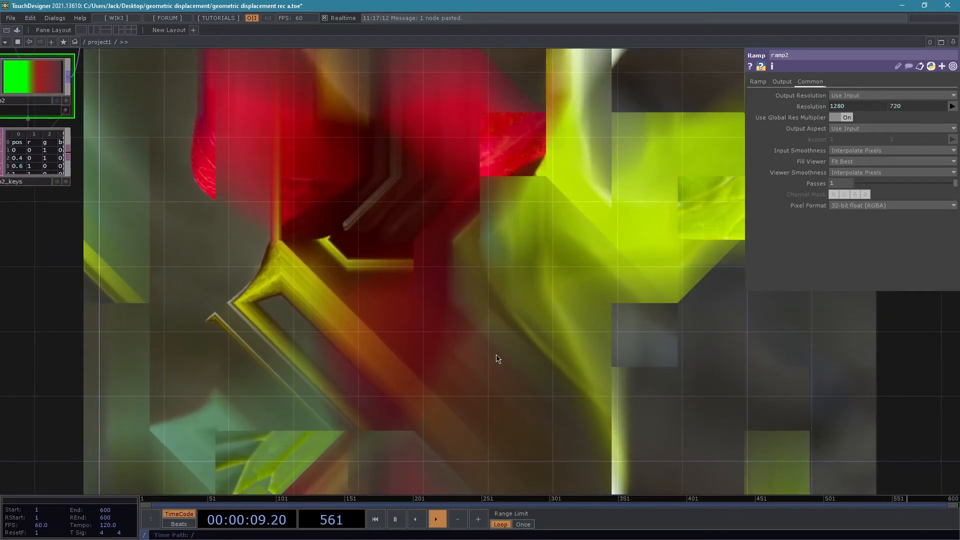
pyautogui.moveTo(534, 349); pyautogui.dragTo(693, 411)
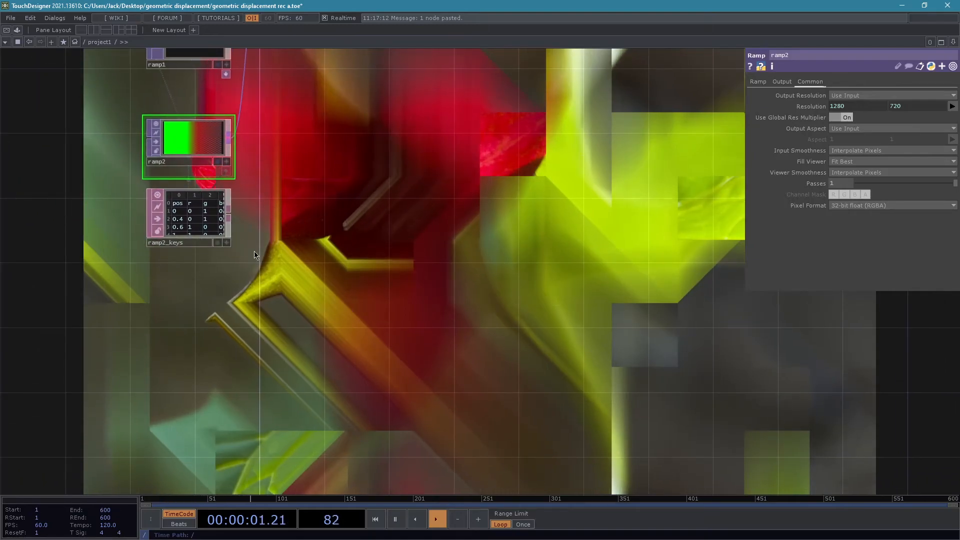
pyautogui.moveTo(253, 253); pyautogui.dragTo(263, 322)
pyautogui.moveTo(395, 284); pyautogui.dragTo(270, 197)
pyautogui.moveTo(403, 258); pyautogui.dragTo(326, 250)
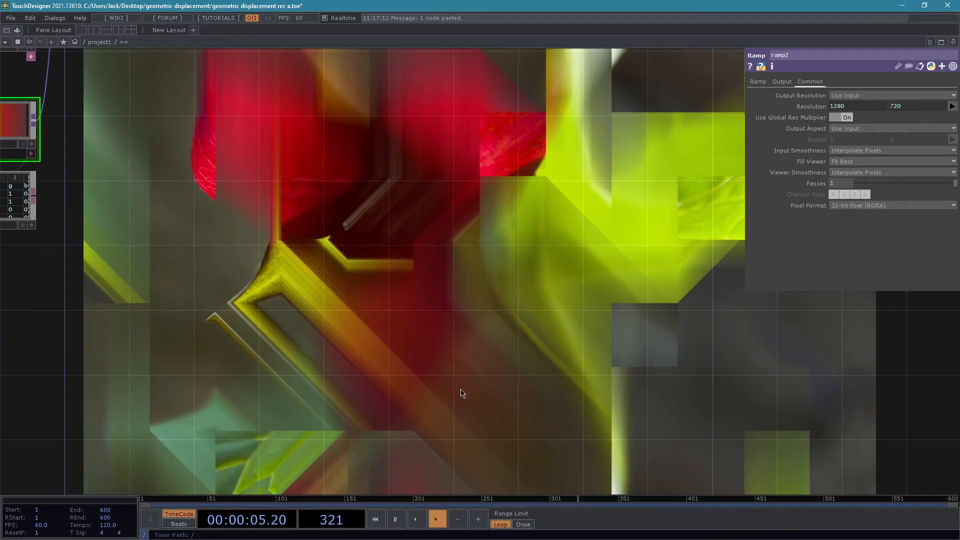
pyautogui.moveTo(464, 386); pyautogui.dragTo(461, 403)
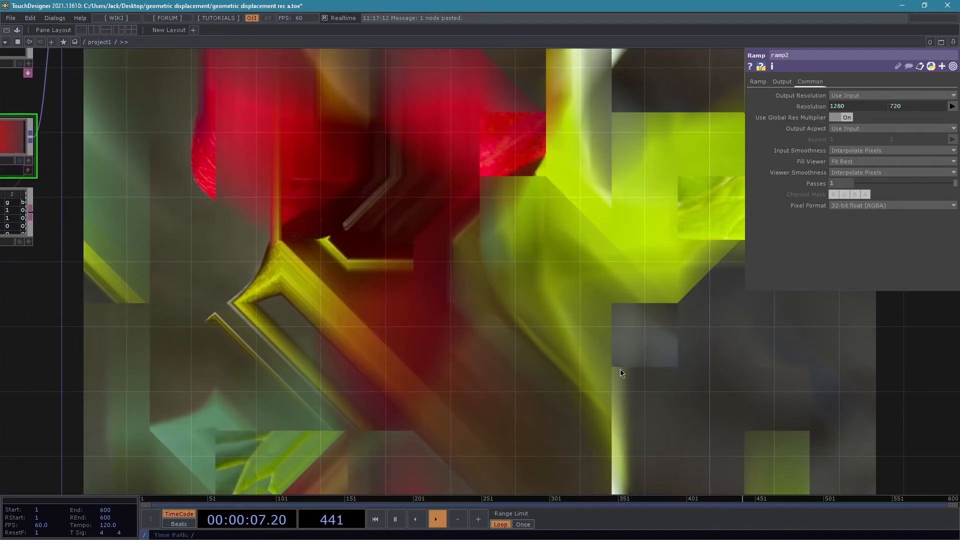
# - Set the seed of the noise1 operator to 150 and check the changed displacement pattern in the background output
pyautogui.moveTo(521, 284); pyautogui.dragTo(579, 298)
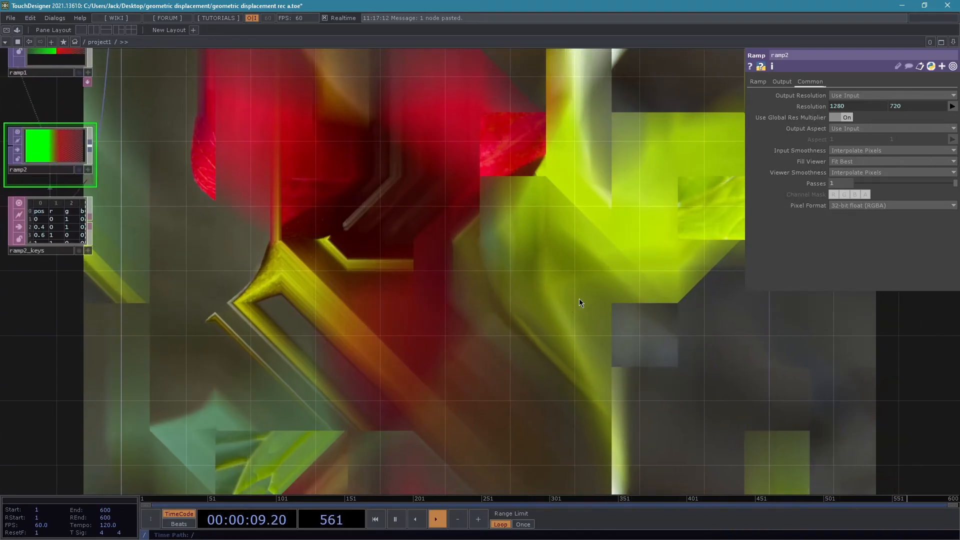
pyautogui.scroll(-2, 532, 308)
pyautogui.moveTo(502, 301); pyautogui.dragTo(469, 308)
pyautogui.press('p')
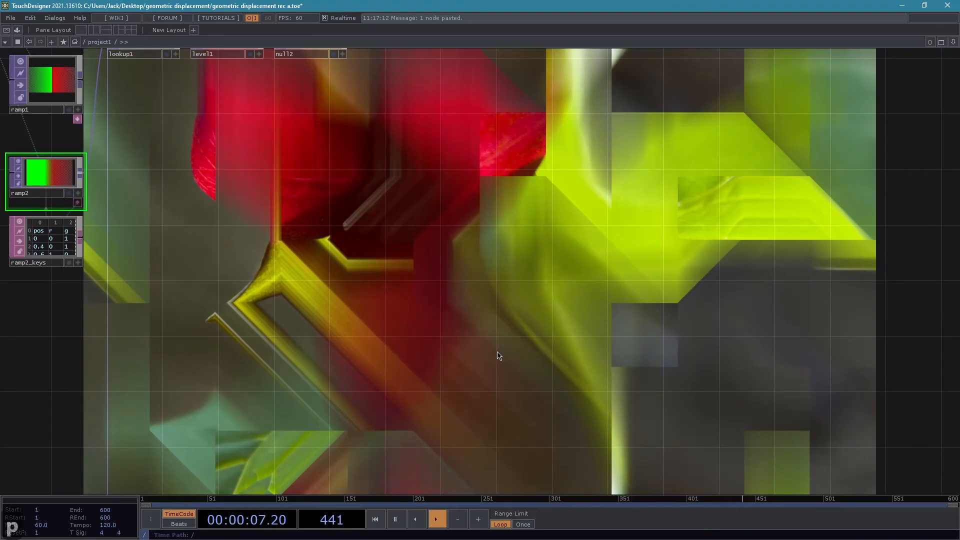
pyautogui.moveTo(455, 364); pyautogui.dragTo(625, 464)
pyautogui.moveTo(343, 332); pyautogui.dragTo(400, 354)
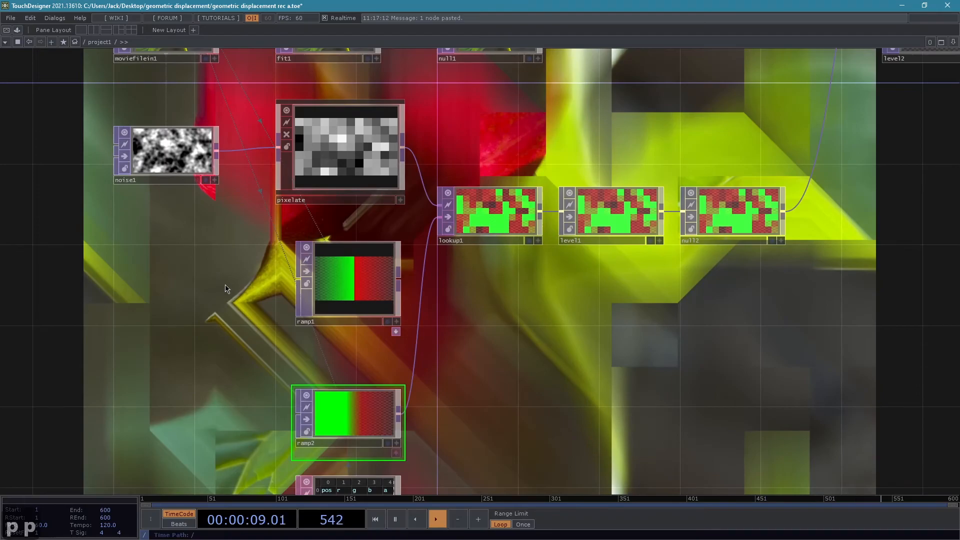
pyautogui.press('p')
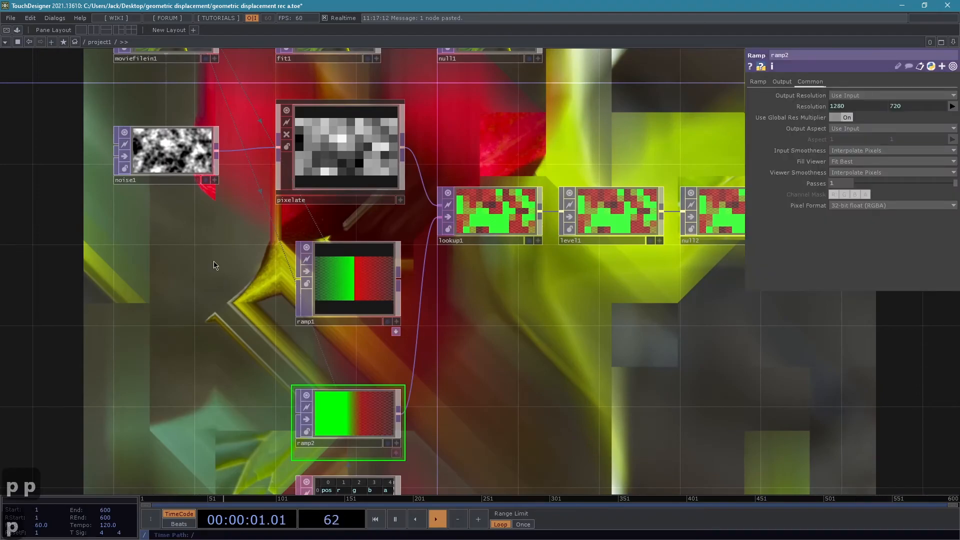
pyautogui.click(172, 137)
pyautogui.scroll(-3, 509, 355)
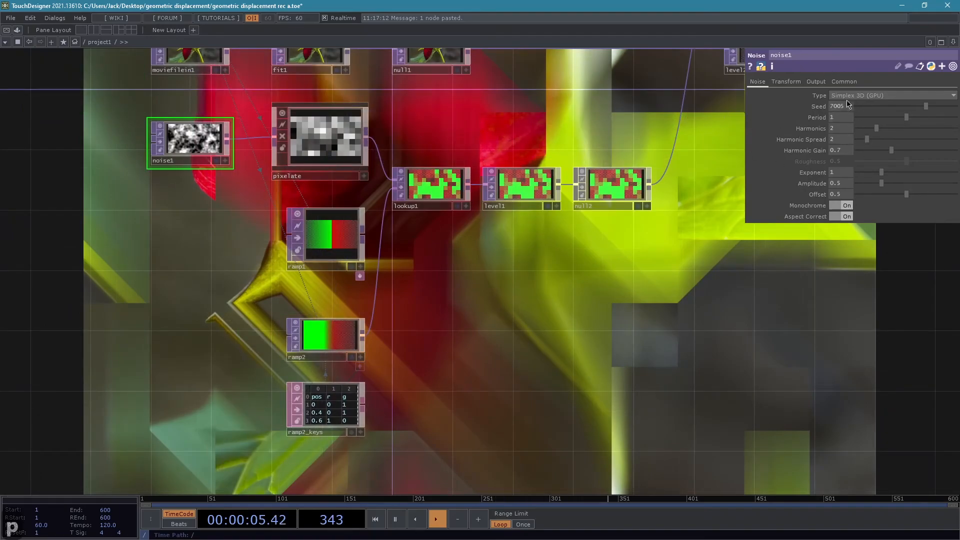
pyautogui.moveTo(772, 265); pyautogui.dragTo(718, 240)
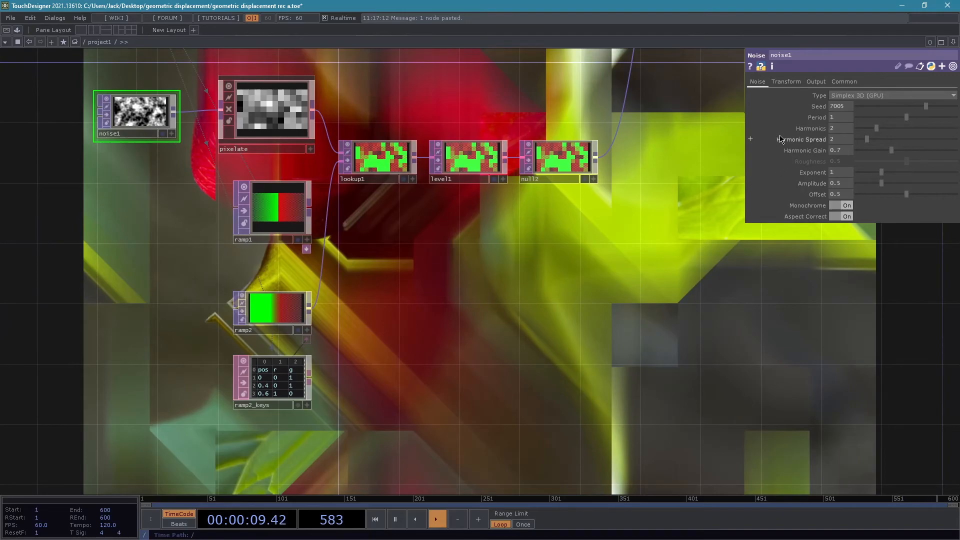
pyautogui.click(844, 110)
pyautogui.write('150')
pyautogui.press('Return')
pyautogui.moveTo(527, 222); pyautogui.dragTo(268, 170)
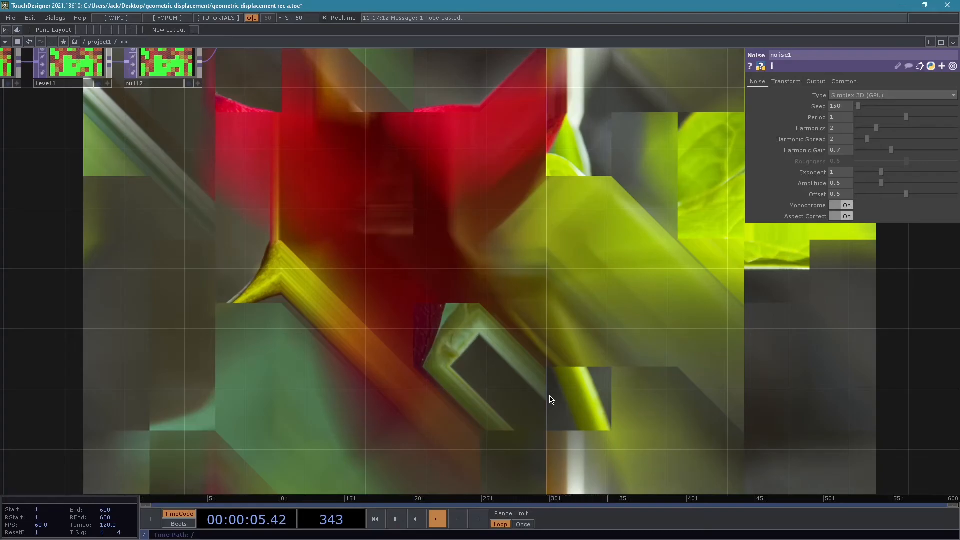
# - Show the pixelate component's parameters and review the network from the source image and noise through the lookup to the displacement and composite operators
pyautogui.press('h')
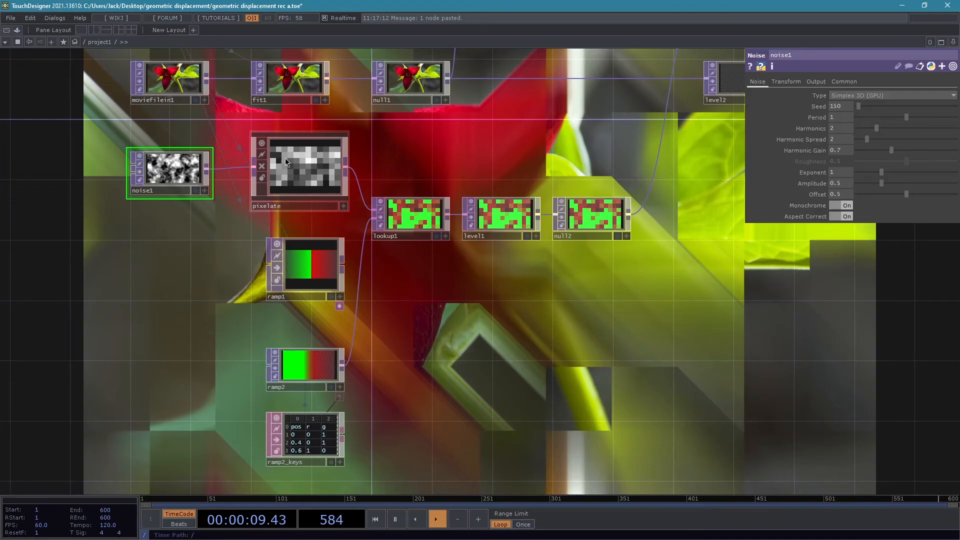
pyautogui.click(325, 172)
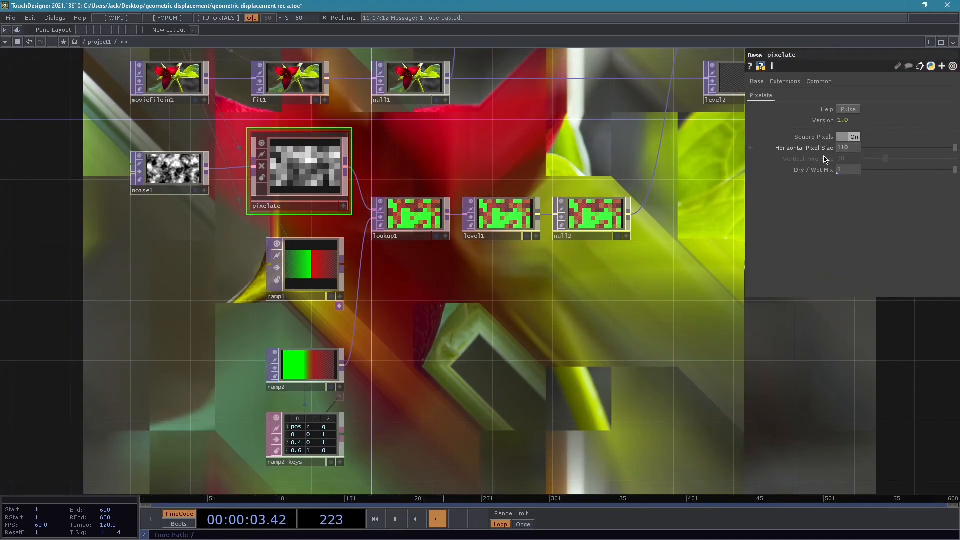
pyautogui.press('h')
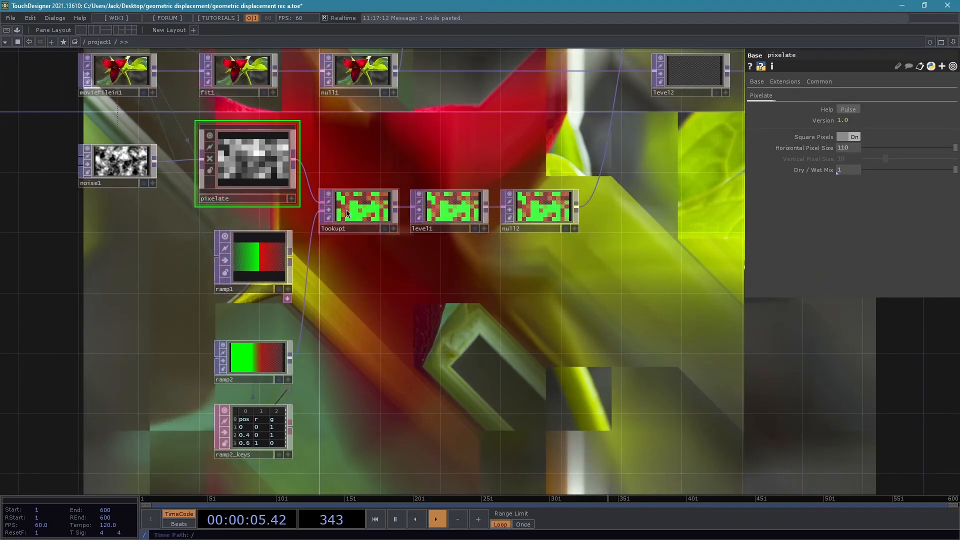
pyautogui.scroll(-2, 560, 385)
pyautogui.press('h')
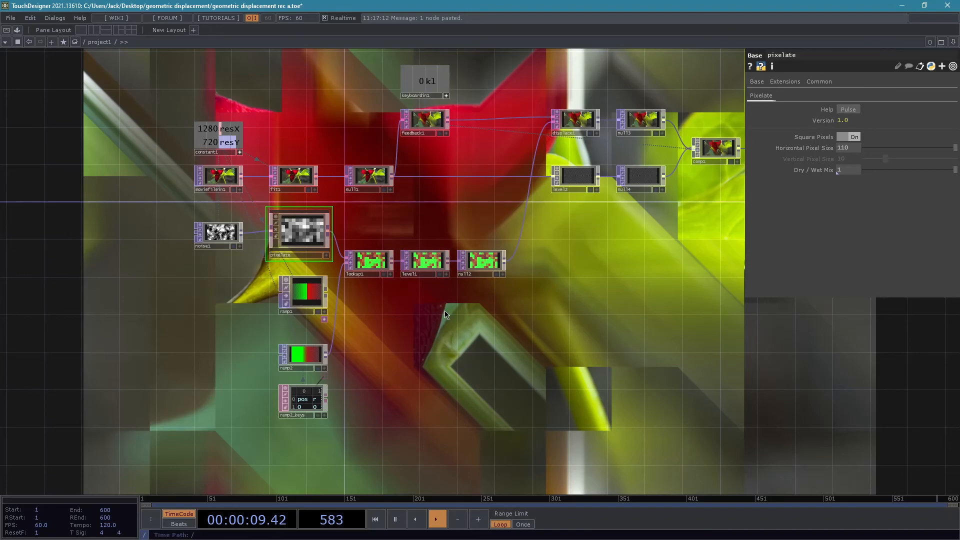
pyautogui.scroll(3, 444, 311)
pyautogui.scroll(-3, 475, 359)
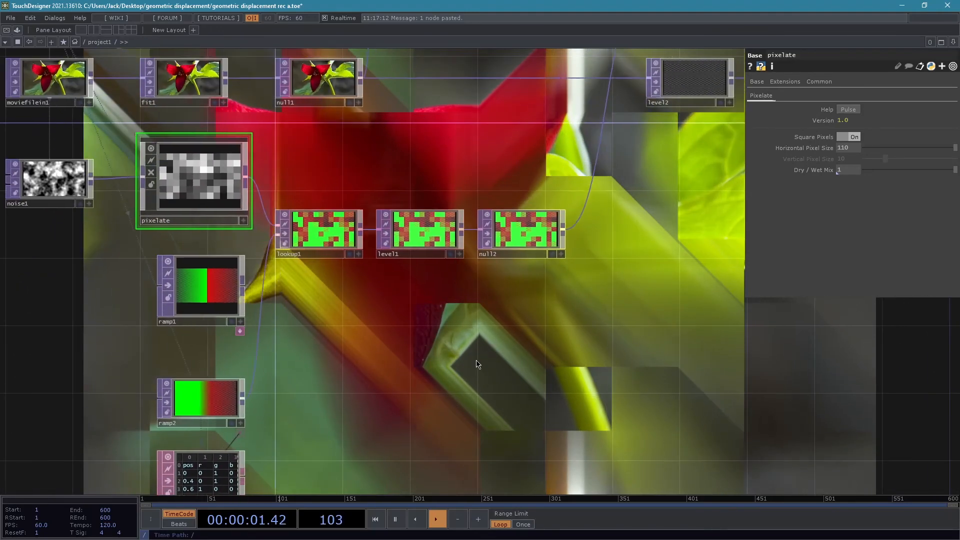
pyautogui.moveTo(479, 331); pyautogui.dragTo(399, 331)
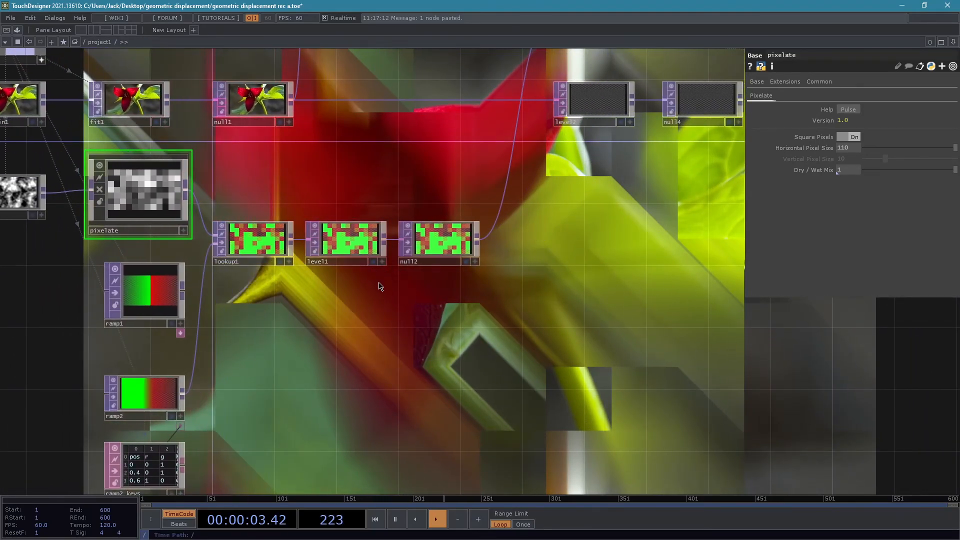
pyautogui.moveTo(382, 278); pyautogui.dragTo(310, 285)
pyautogui.scroll(-2, 302, 294)
pyautogui.moveTo(286, 209); pyautogui.dragTo(409, 239)
pyautogui.moveTo(126, 201); pyautogui.dragTo(224, 237)
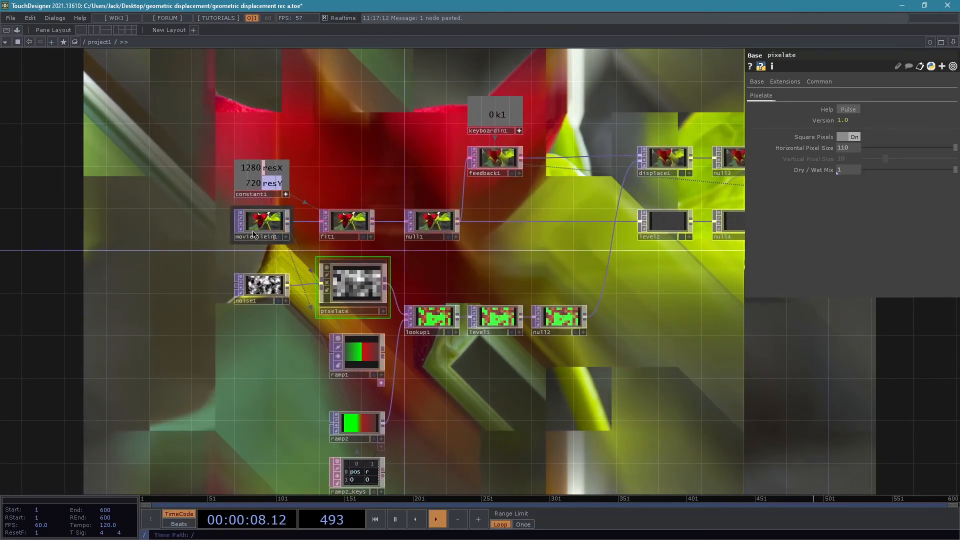
pyautogui.moveTo(563, 253); pyautogui.dragTo(398, 246)
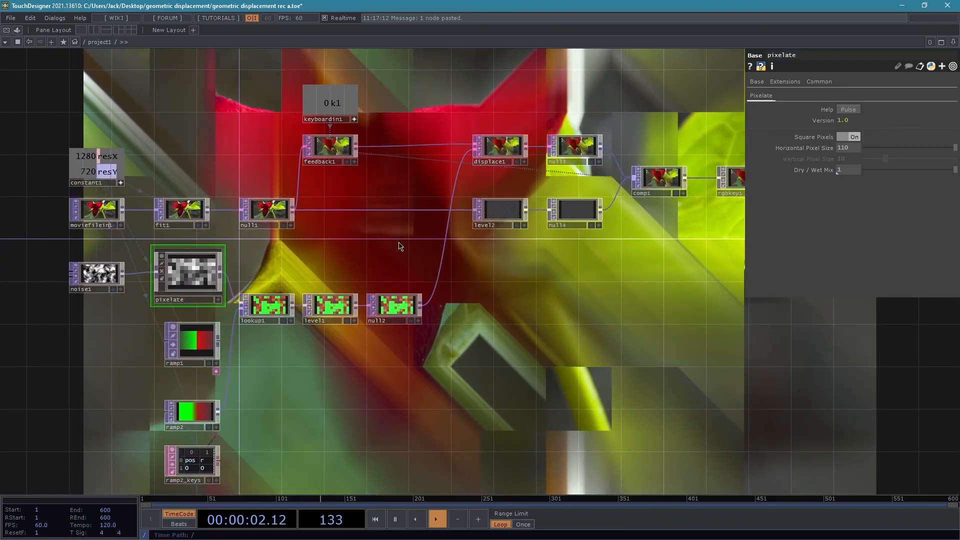